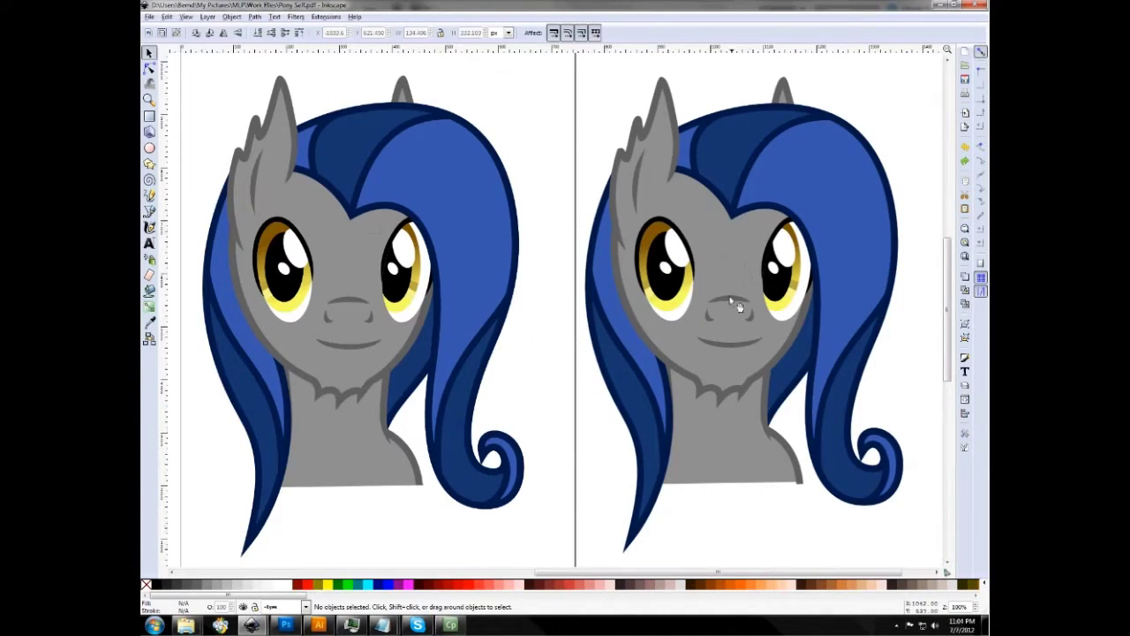
Compare the eye edges of the embedded bitmap pony with those of the vector pony at high magnification.
{"action": "left_click", "coordinate": [724, 275]}
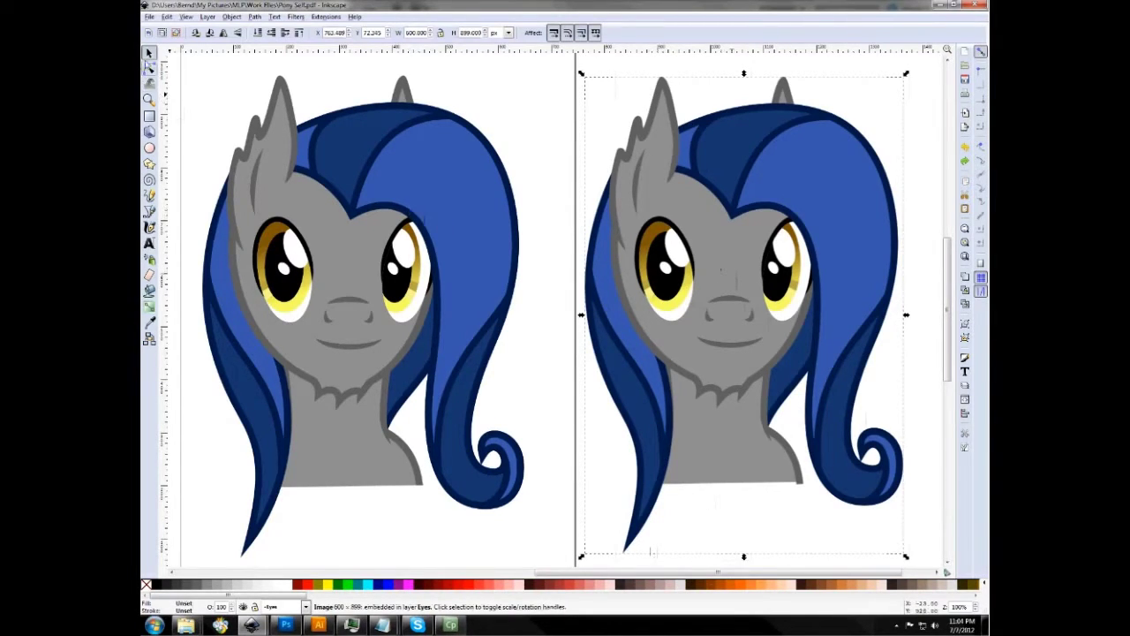
{"action": "left_click", "coordinate": [150, 68]}
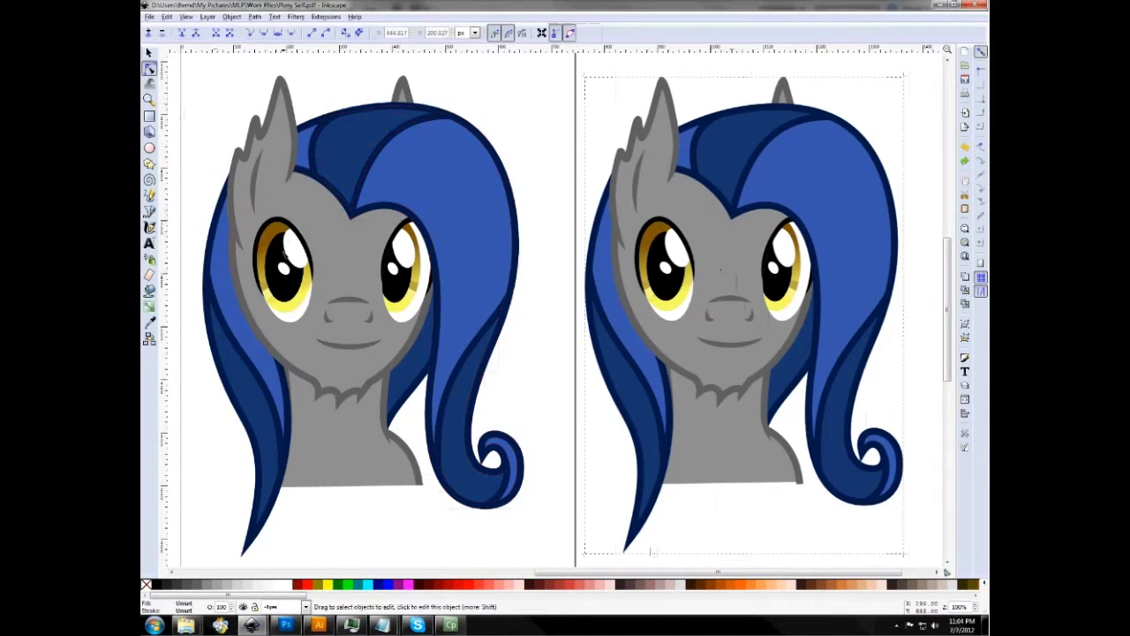
{"action": "left_click", "coordinate": [554, 432]}
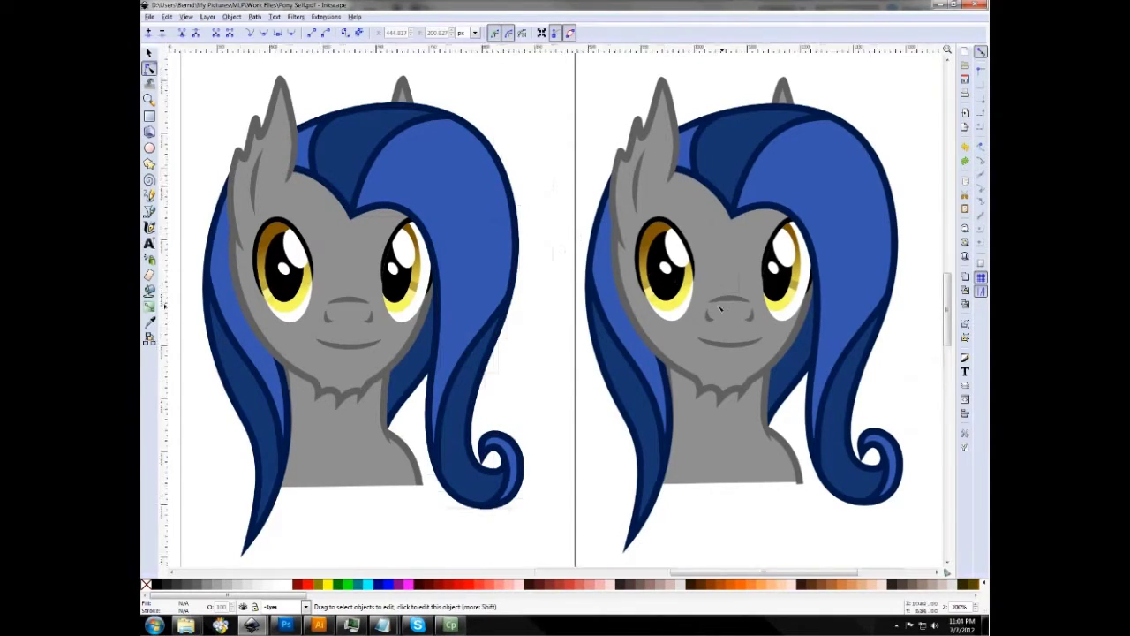
{"action": "scroll", "coordinate": [715, 302], "scroll_direction": "up", "scroll_amount": 6}
{"action": "left_click_drag", "start_coordinate": [582, 322], "coordinate": [701, 386]}
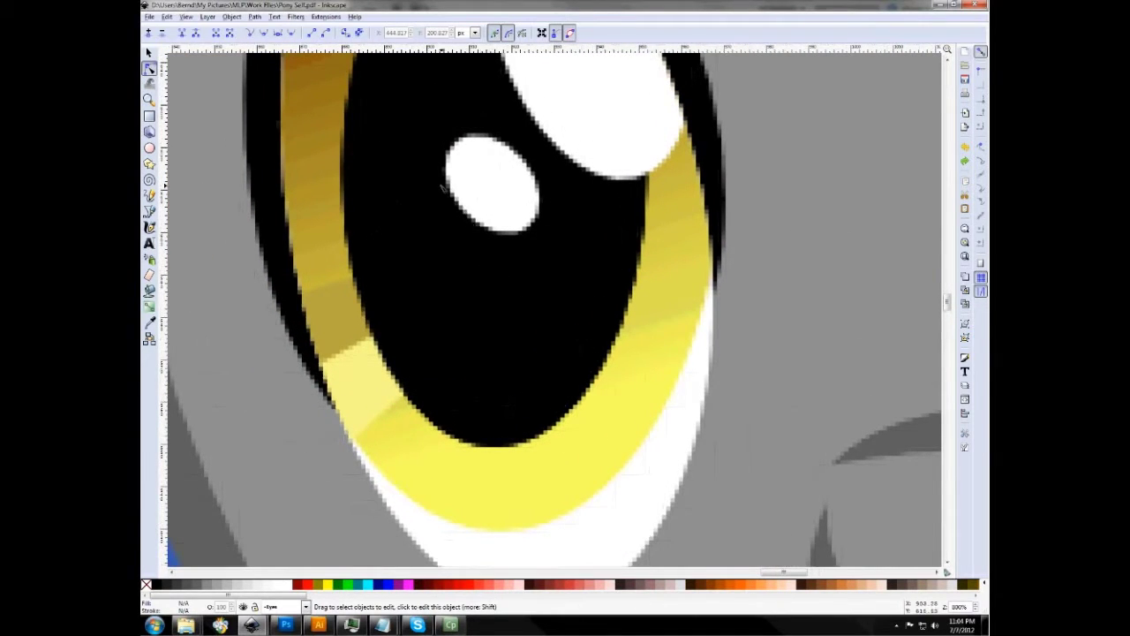
{"action": "left_click_drag", "start_coordinate": [412, 227], "coordinate": [433, 253]}
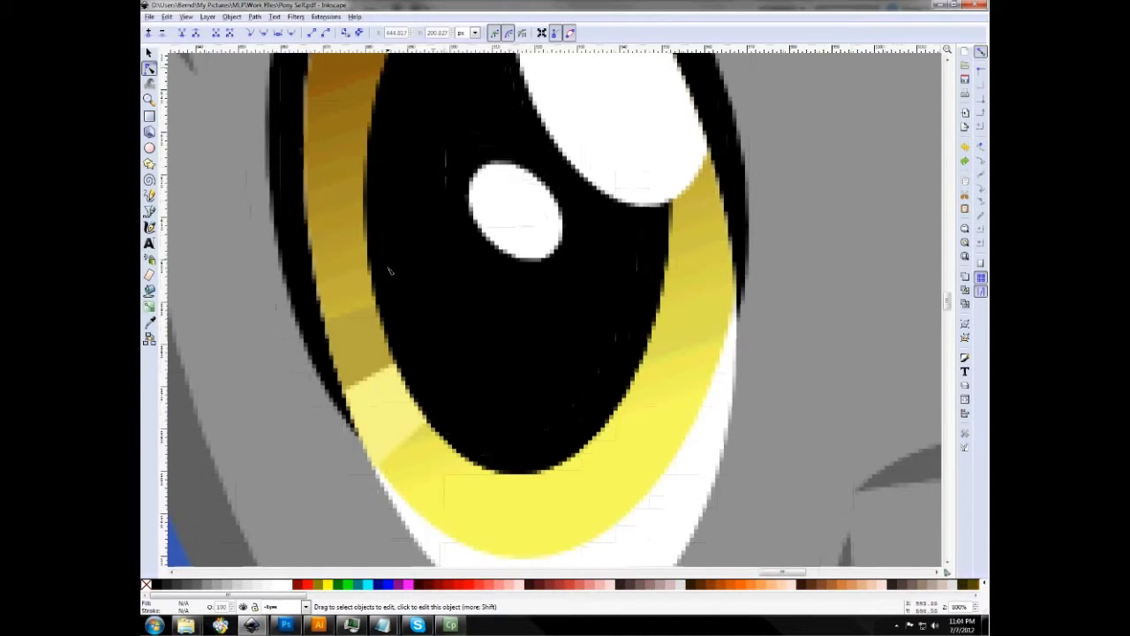
{"action": "scroll", "coordinate": [381, 202], "scroll_direction": "down", "scroll_amount": 4}
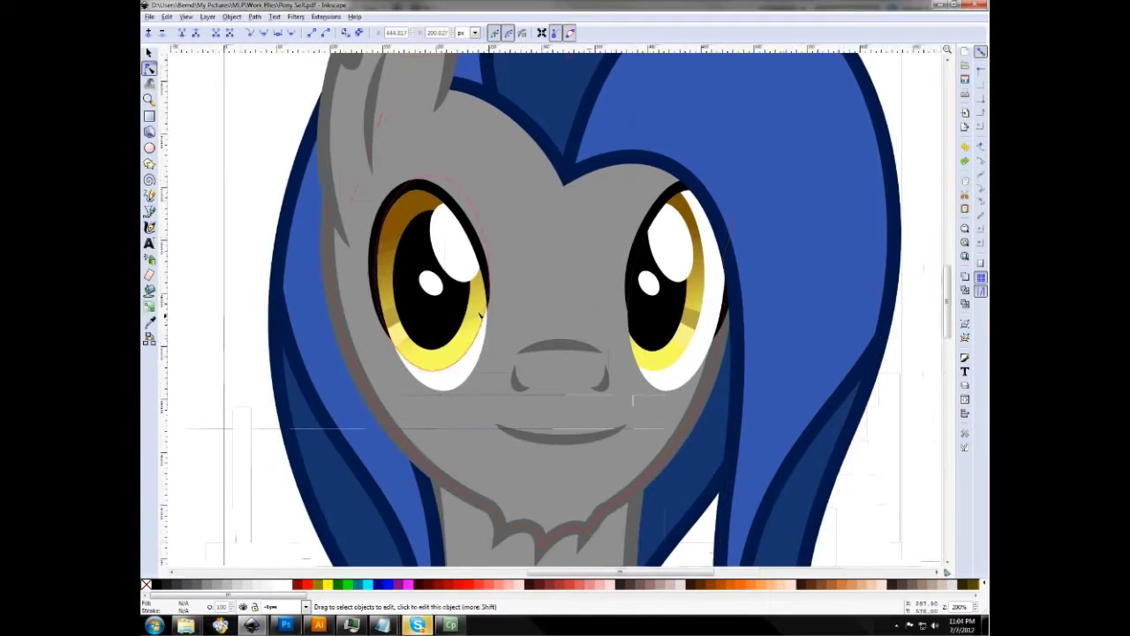
{"action": "scroll", "coordinate": [478, 299], "scroll_direction": "up", "scroll_amount": 4}
{"action": "scroll", "coordinate": [477, 298], "scroll_direction": "up", "scroll_amount": 2}
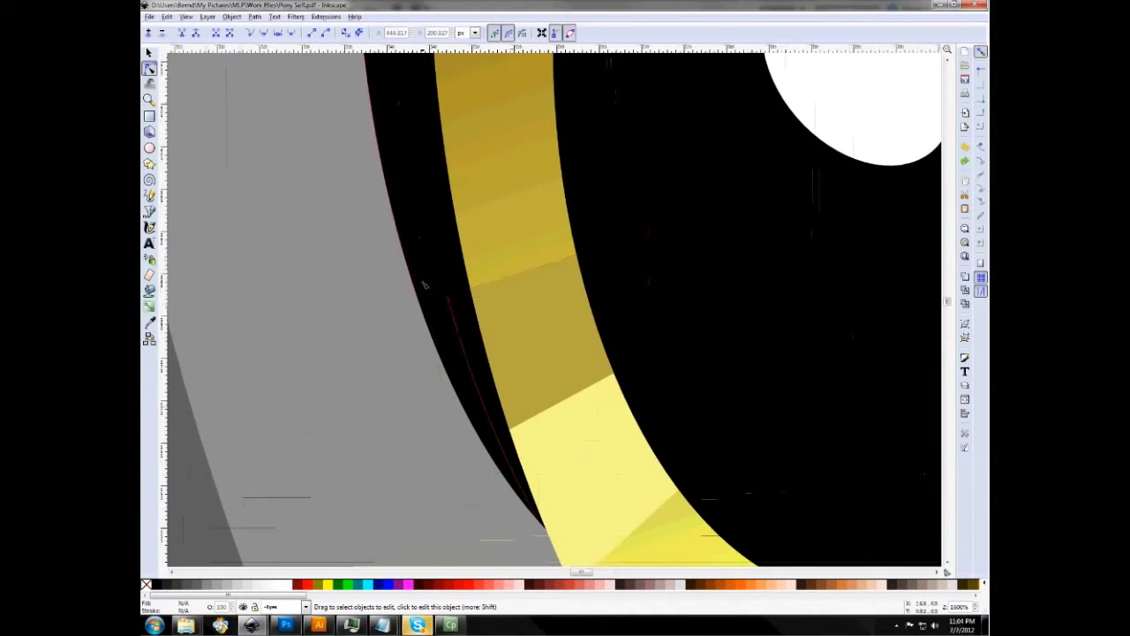
{"action": "scroll", "coordinate": [438, 397], "scroll_direction": "down", "scroll_amount": 2}
{"action": "scroll", "coordinate": [439, 396], "scroll_direction": "down", "scroll_amount": 2}
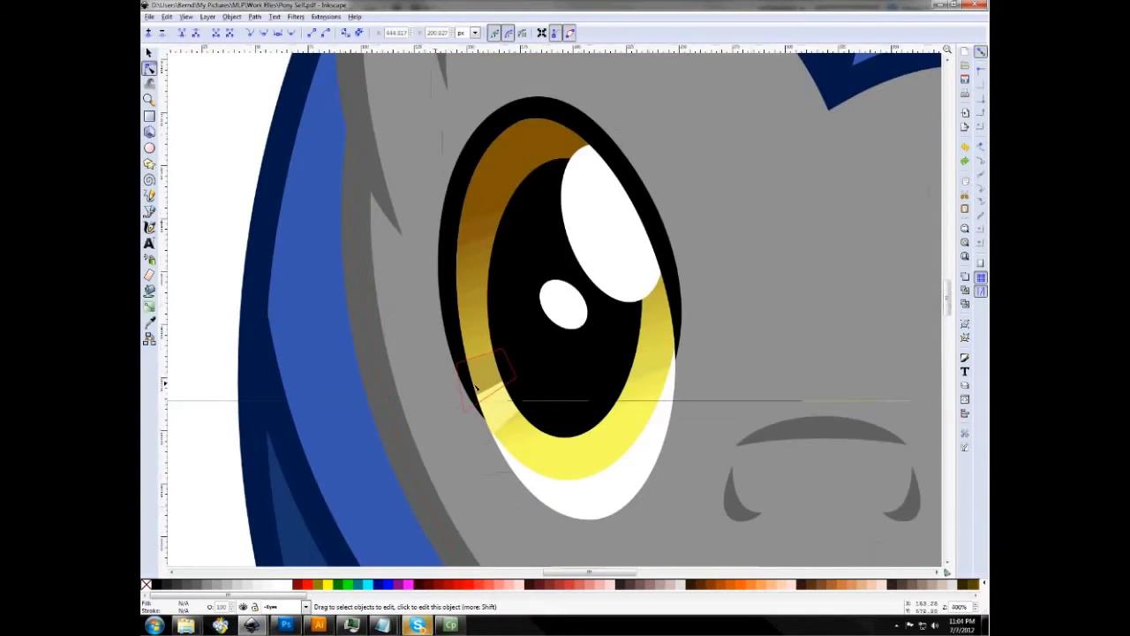
{"action": "scroll", "coordinate": [471, 202], "scroll_direction": "down", "scroll_amount": 5}
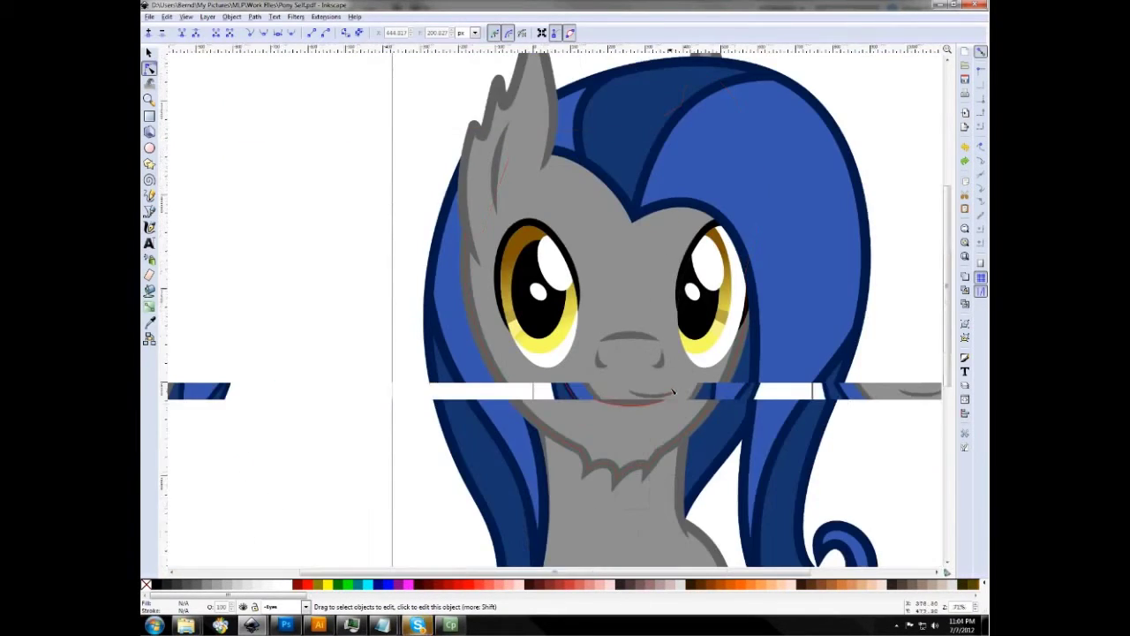
Show the nodes of all paths in the vector pony, examine them around the face, and clear the selection.
{"action": "left_click_drag", "start_coordinate": [381, 77], "coordinate": [722, 470]}
{"action": "key", "text": "Tab"}
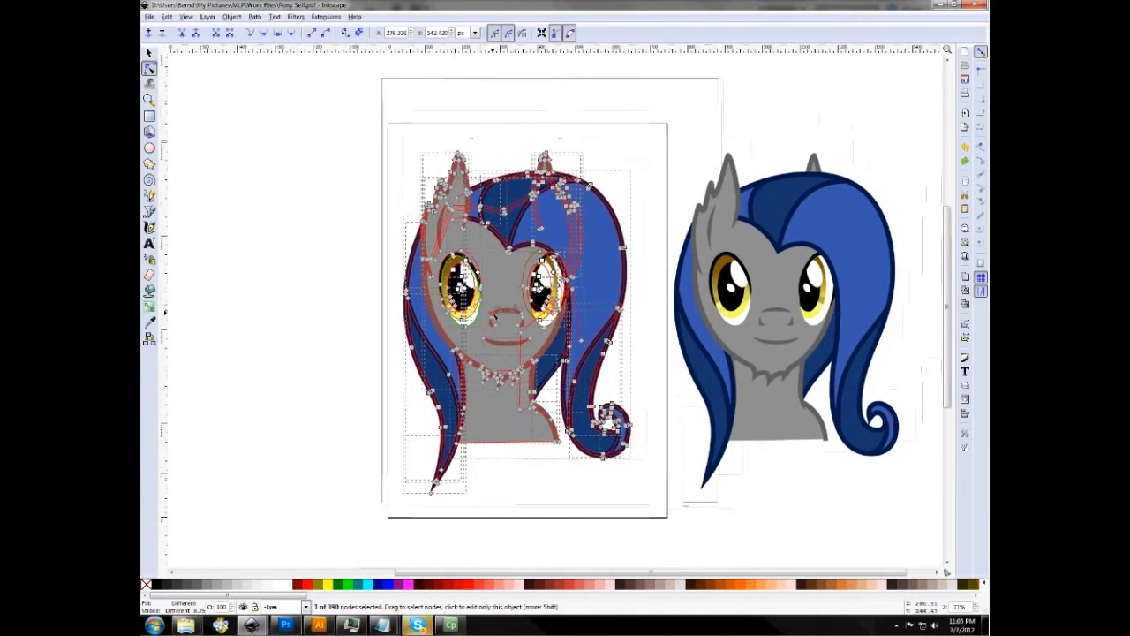
{"action": "scroll", "coordinate": [565, 324], "scroll_direction": "up", "scroll_amount": 1}
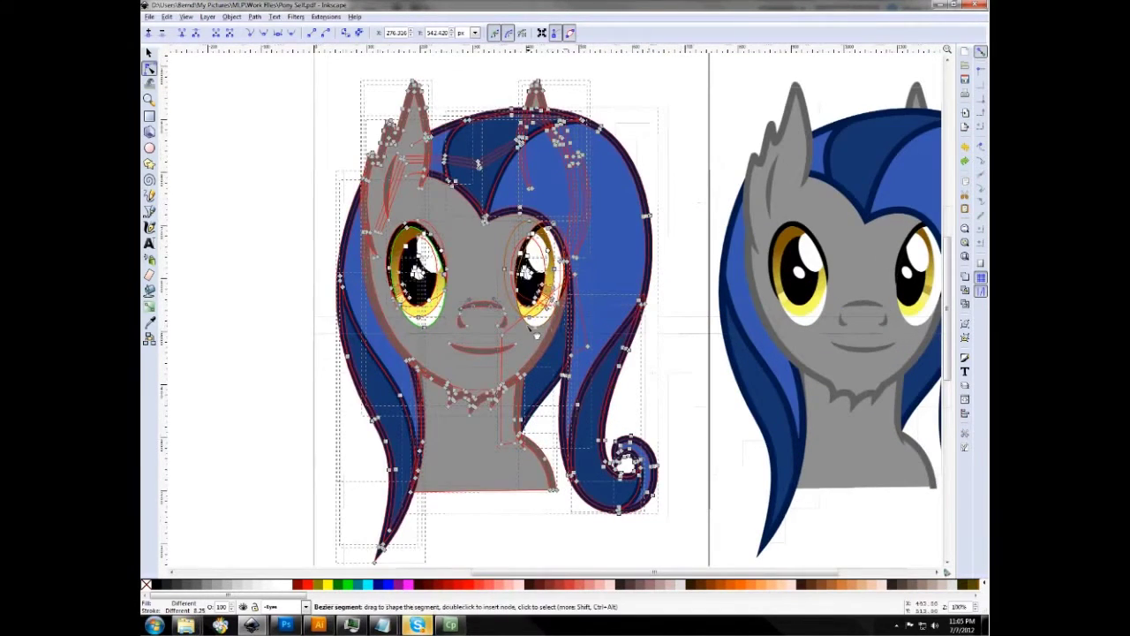
{"action": "scroll", "coordinate": [497, 275], "scroll_direction": "up", "scroll_amount": 2}
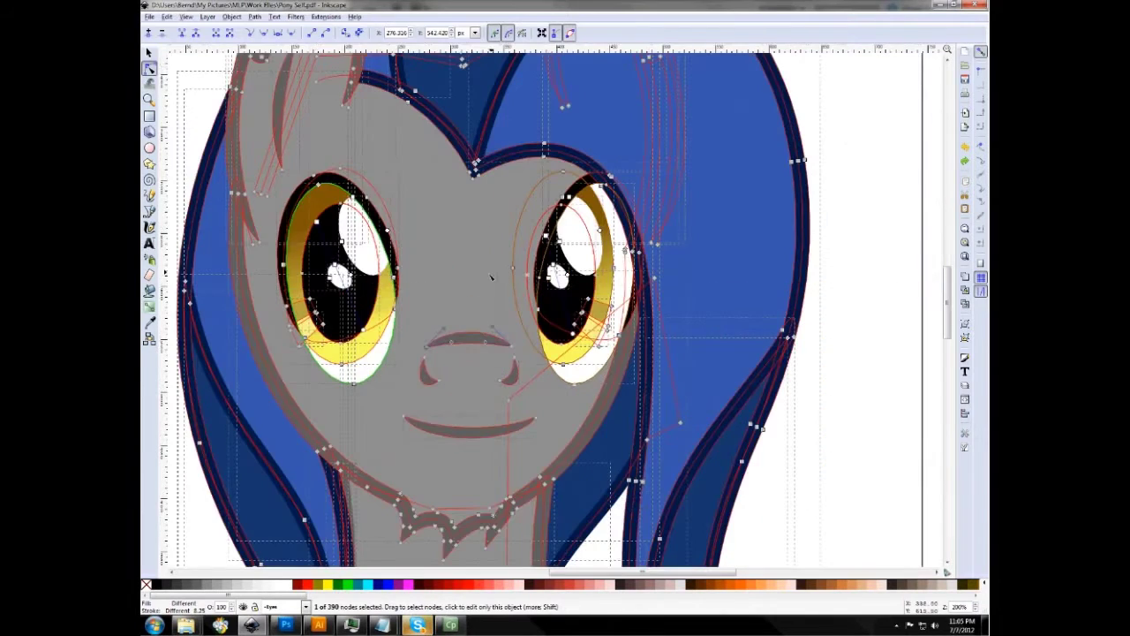
{"action": "scroll", "coordinate": [447, 174], "scroll_direction": "up", "scroll_amount": 2}
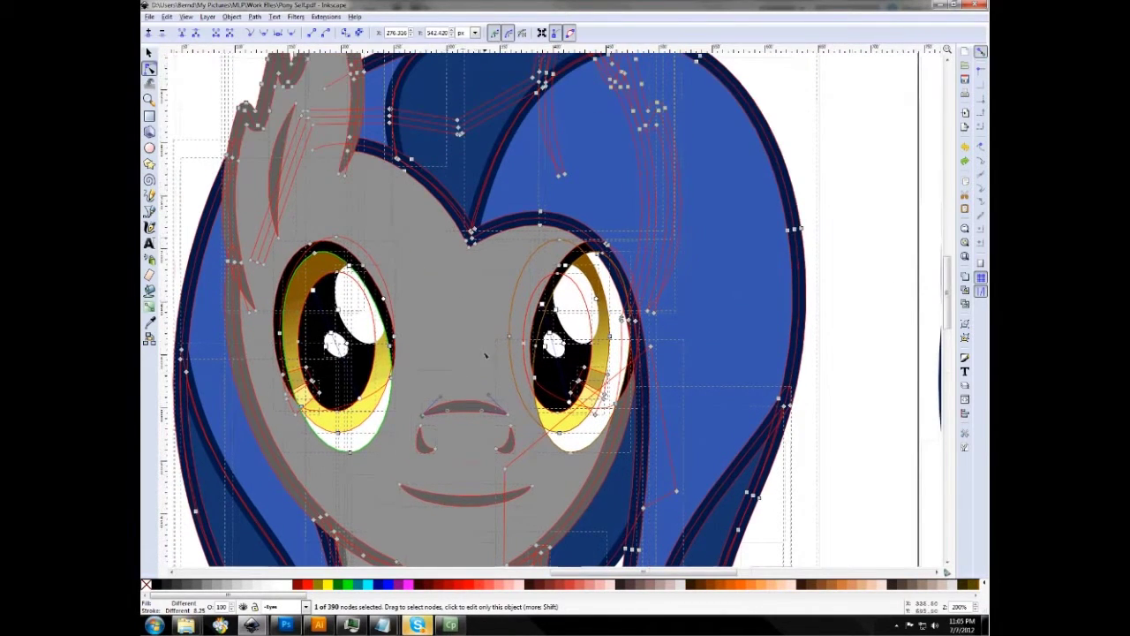
{"action": "scroll", "coordinate": [485, 355], "scroll_direction": "down", "scroll_amount": 3}
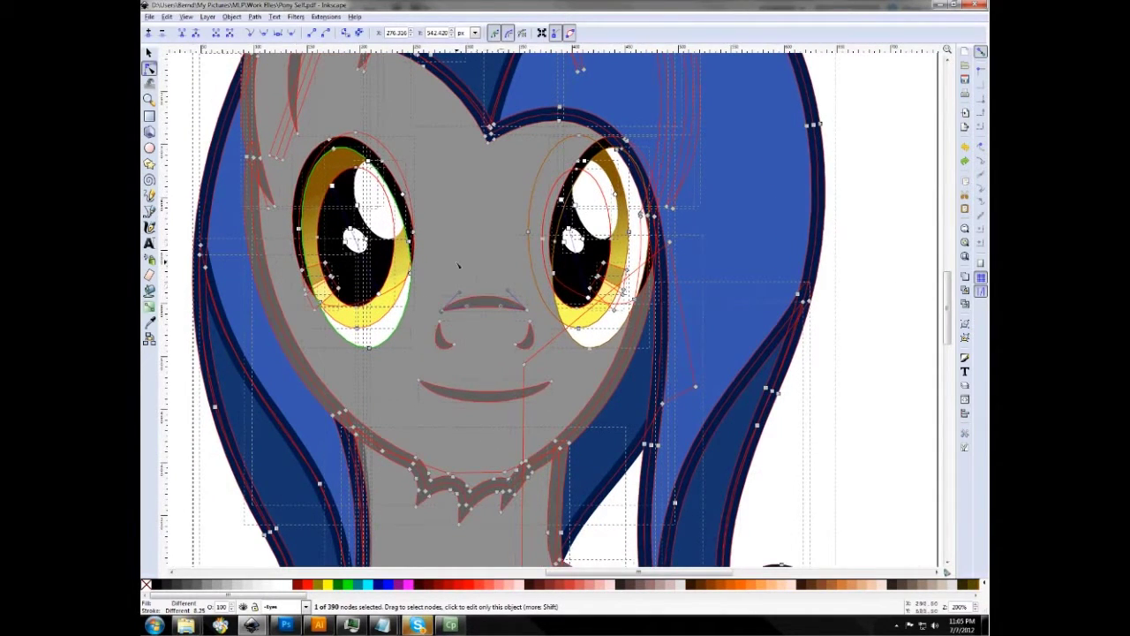
{"action": "scroll", "coordinate": [459, 264], "scroll_direction": "down", "scroll_amount": 4}
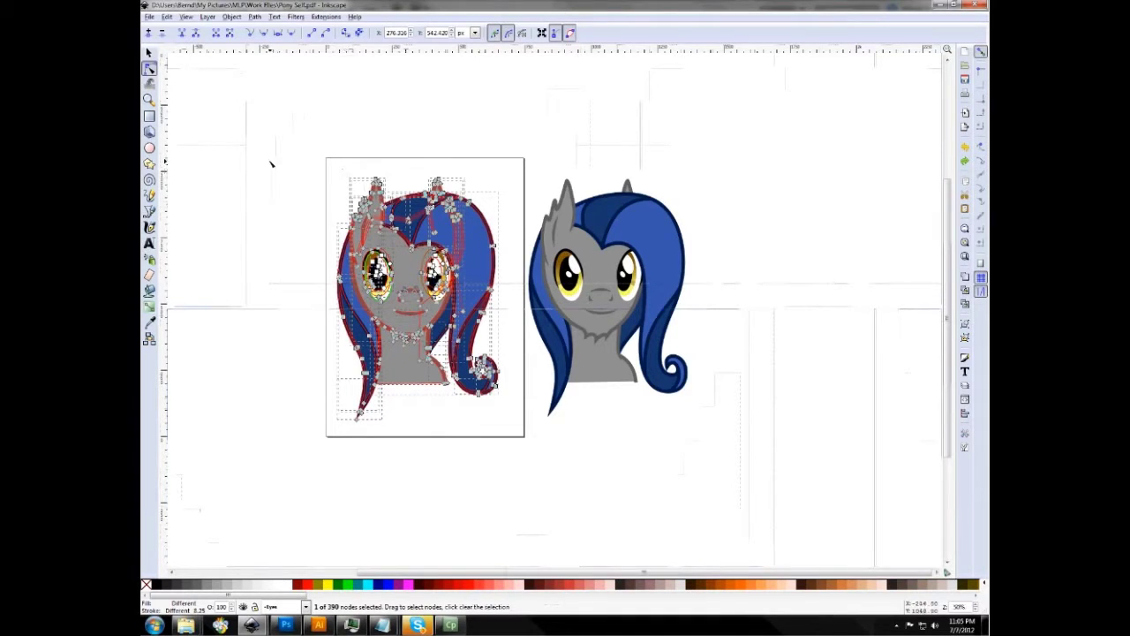
{"action": "left_click_drag", "start_coordinate": [267, 106], "coordinate": [297, 132]}
{"action": "key", "text": "s"}
{"action": "left_click", "coordinate": [262, 116]}
Compare the ear, hairline and eye edges of the vector pony with the same areas of the bitmap pony up close.
{"action": "scroll", "coordinate": [431, 190], "scroll_direction": "up", "scroll_amount": 9}
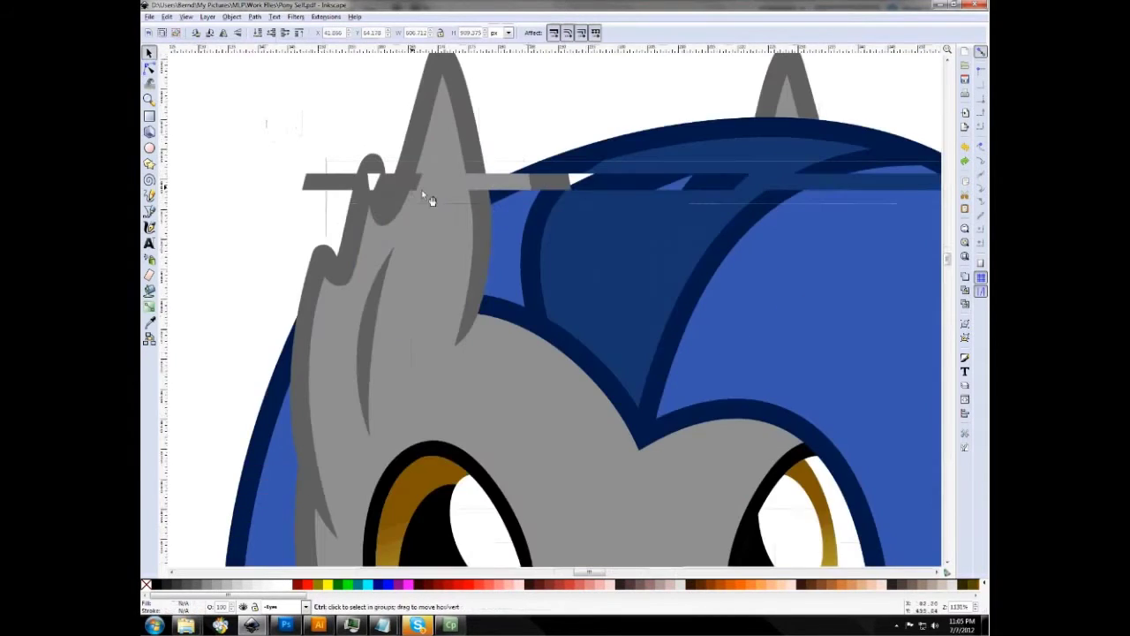
{"action": "left_click_drag", "start_coordinate": [620, 317], "coordinate": [512, 157]}
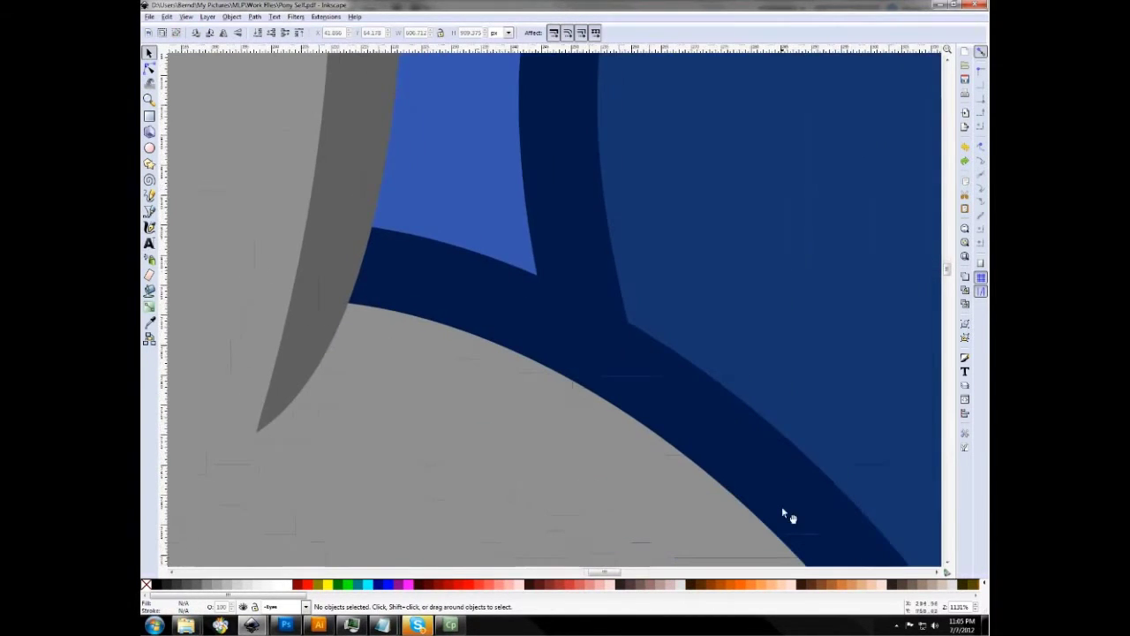
{"action": "left_click_drag", "start_coordinate": [786, 517], "coordinate": [582, 331]}
{"action": "scroll", "coordinate": [582, 331], "scroll_direction": "down", "scroll_amount": 6}
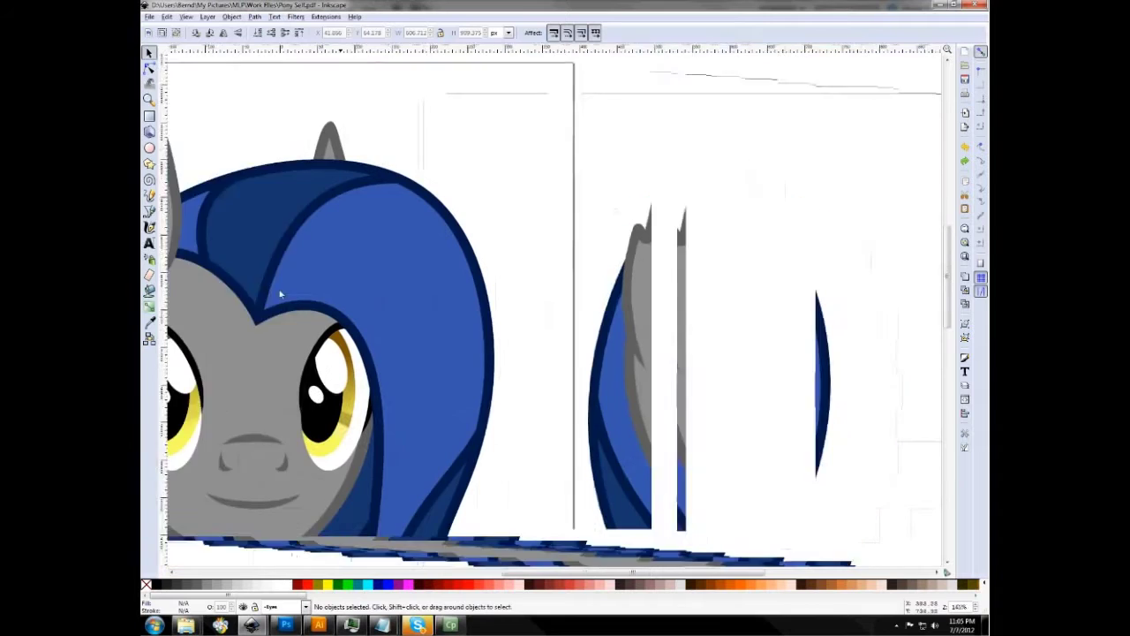
{"action": "scroll", "coordinate": [547, 329], "scroll_direction": "up", "scroll_amount": 7}
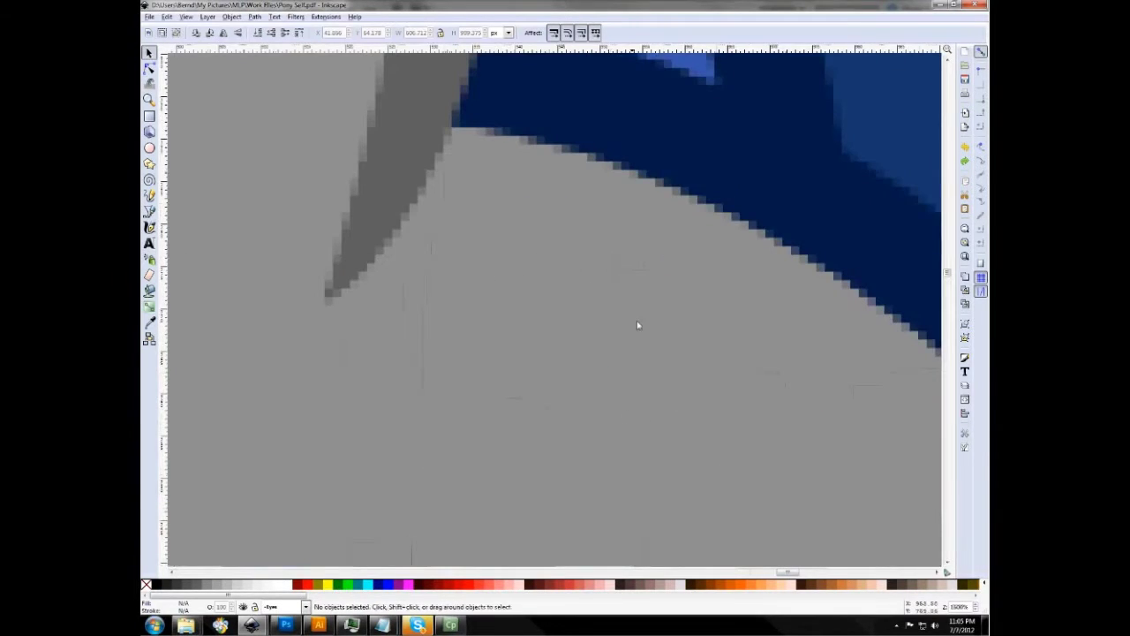
{"action": "scroll", "coordinate": [351, 320], "scroll_direction": "down", "scroll_amount": 4}
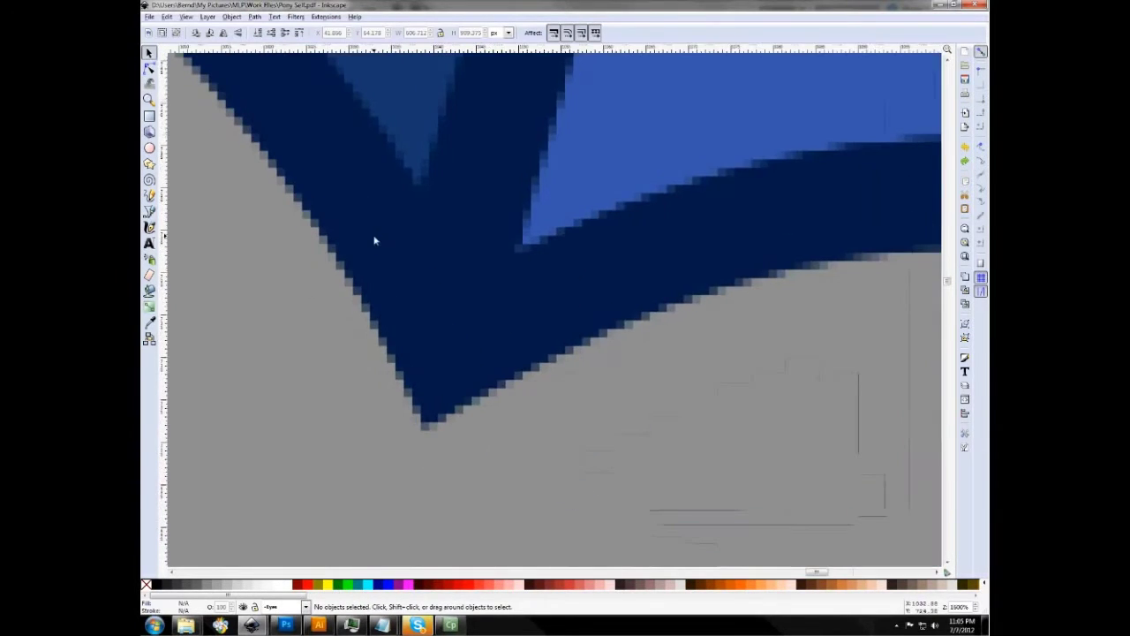
{"action": "scroll", "coordinate": [392, 258], "scroll_direction": "down", "scroll_amount": 4}
{"action": "scroll", "coordinate": [591, 415], "scroll_direction": "up", "scroll_amount": 3}
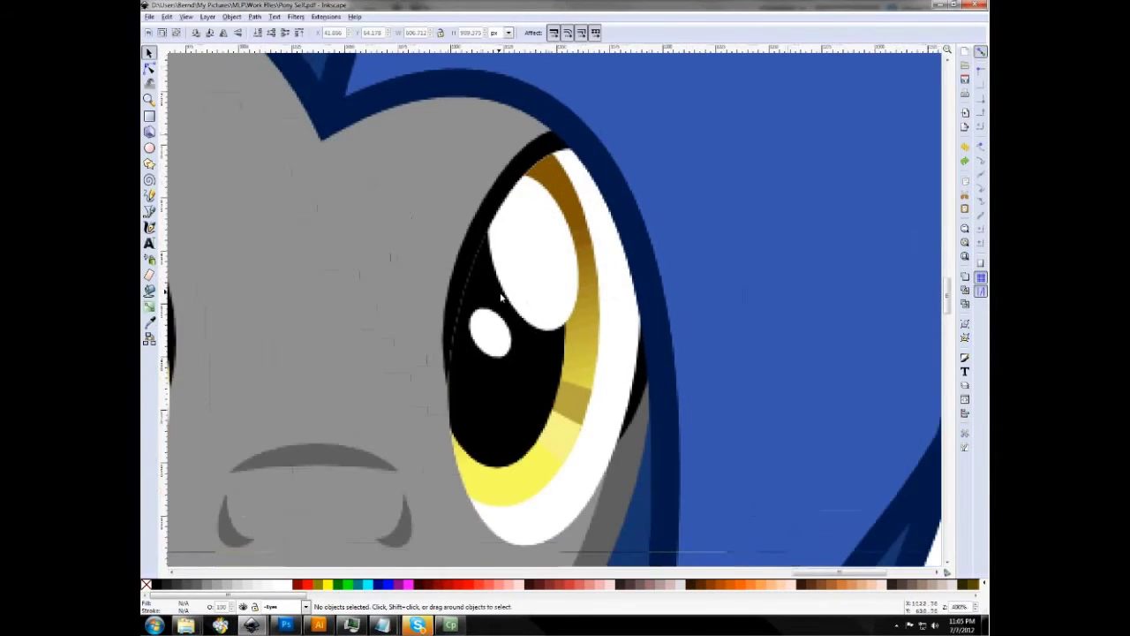
{"action": "scroll", "coordinate": [543, 340], "scroll_direction": "down", "scroll_amount": 2}
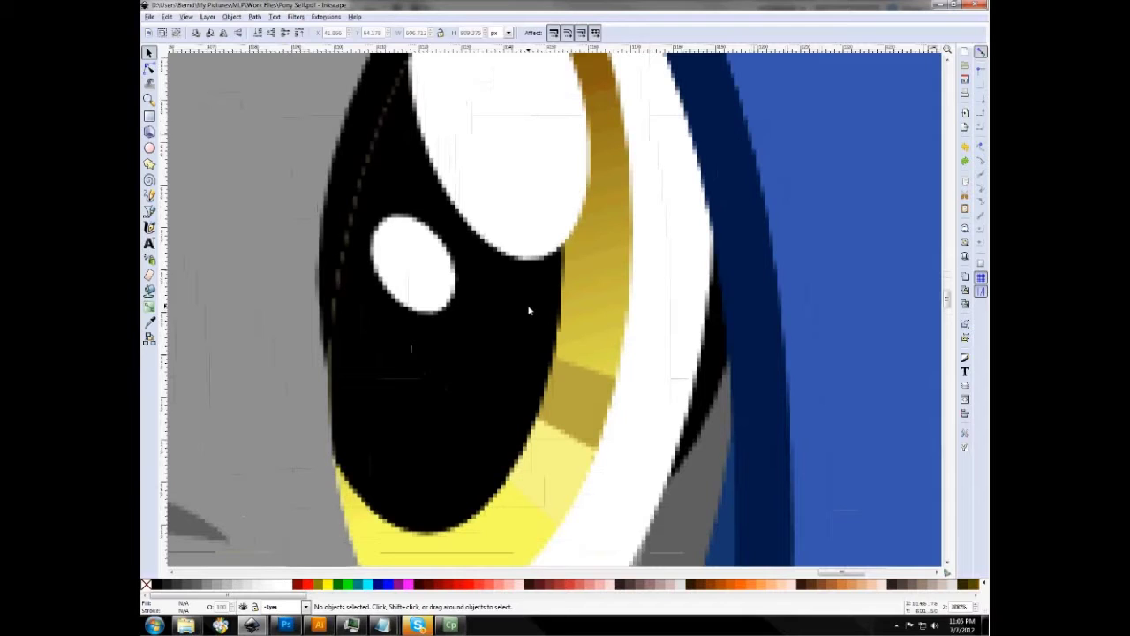
{"action": "scroll", "coordinate": [529, 311], "scroll_direction": "down", "scroll_amount": 11}
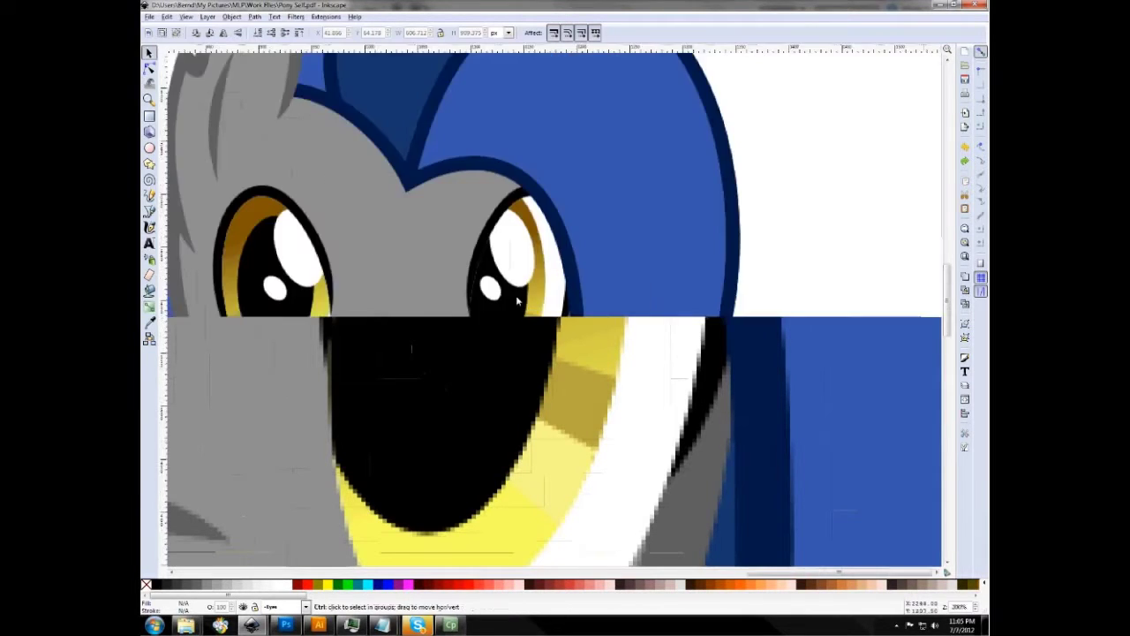
On the pony copy beside the page, move the light blue mane piece and the dark blue top lock off the head.
{"action": "scroll", "coordinate": [497, 355], "scroll_direction": "up", "scroll_amount": 3}
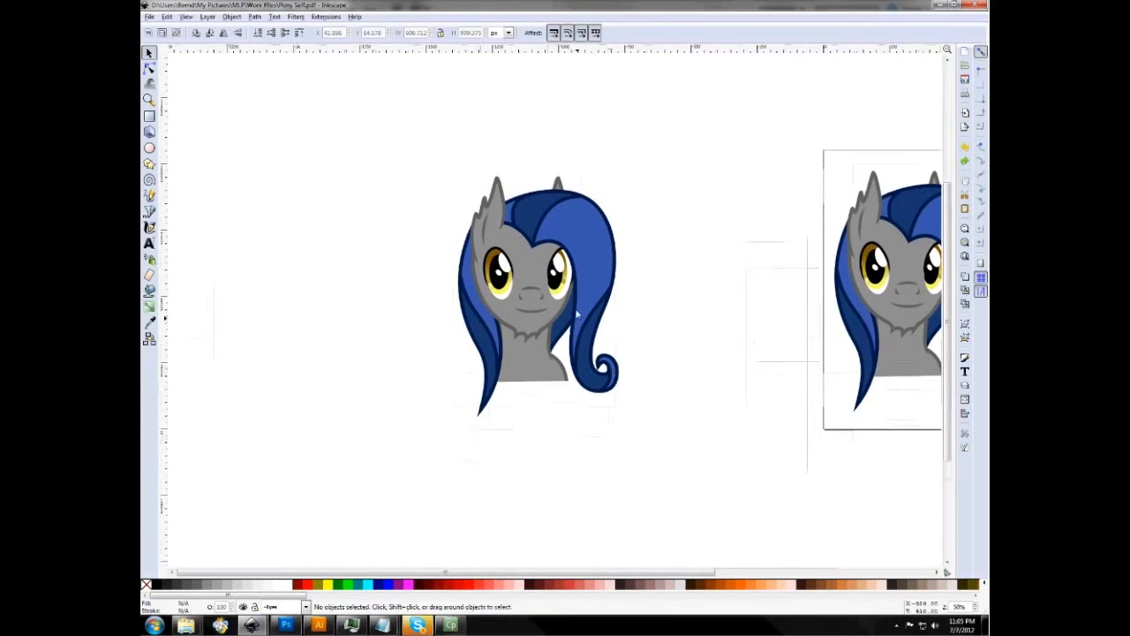
{"action": "scroll", "coordinate": [567, 281], "scroll_direction": "up", "scroll_amount": 2}
{"action": "scroll", "coordinate": [549, 236], "scroll_direction": "down", "scroll_amount": 1}
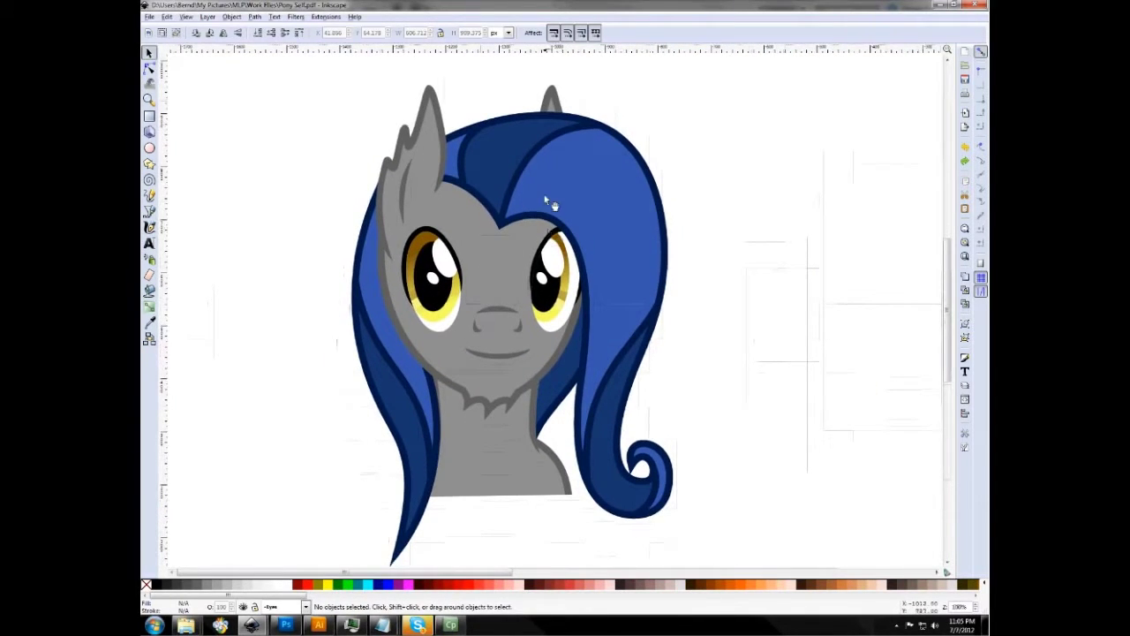
{"action": "scroll", "coordinate": [658, 220], "scroll_direction": "down", "scroll_amount": 2}
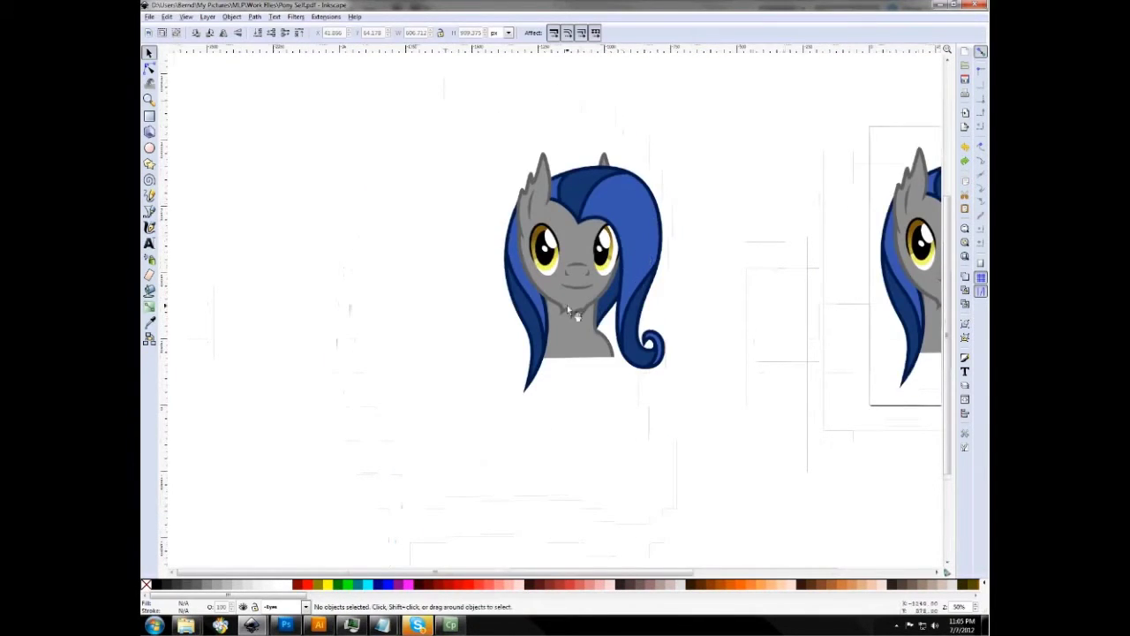
{"action": "left_click_drag", "start_coordinate": [694, 285], "coordinate": [649, 313]}
{"action": "left_click", "coordinate": [575, 261]}
{"action": "left_click_drag", "start_coordinate": [580, 248], "coordinate": [741, 213]}
{"action": "left_click", "coordinate": [537, 222]}
{"action": "left_click_drag", "start_coordinate": [539, 222], "coordinate": [543, 167]}
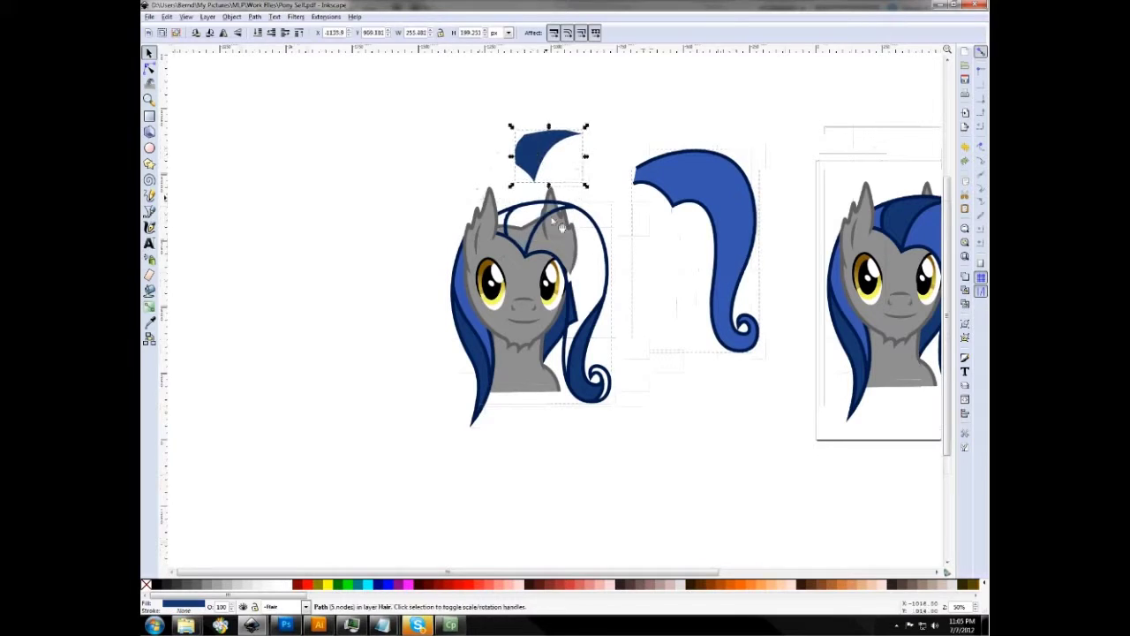
Pull the mane outline, dark blue curl fill, grey neck and face fills, and long light blue strand away from the pony copy.
{"action": "left_click_drag", "start_coordinate": [604, 236], "coordinate": [726, 371]}
{"action": "left_click_drag", "start_coordinate": [589, 380], "coordinate": [631, 468]}
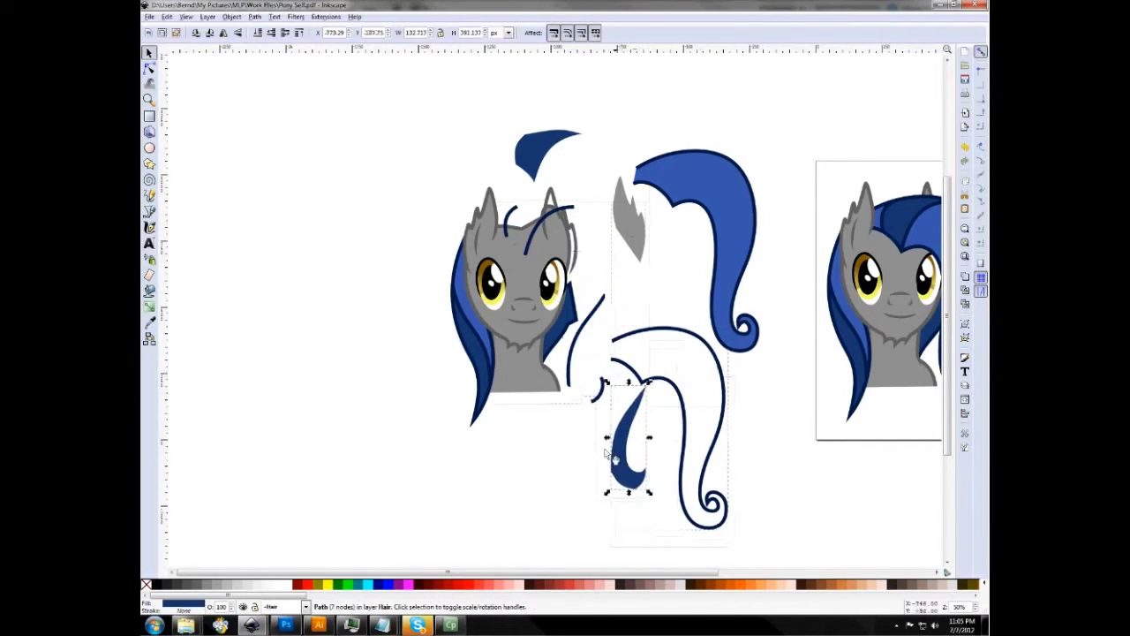
{"action": "left_click_drag", "start_coordinate": [534, 382], "coordinate": [552, 464]}
{"action": "left_click_drag", "start_coordinate": [523, 291], "coordinate": [323, 323]}
{"action": "left_click_drag", "start_coordinate": [466, 333], "coordinate": [356, 461]}
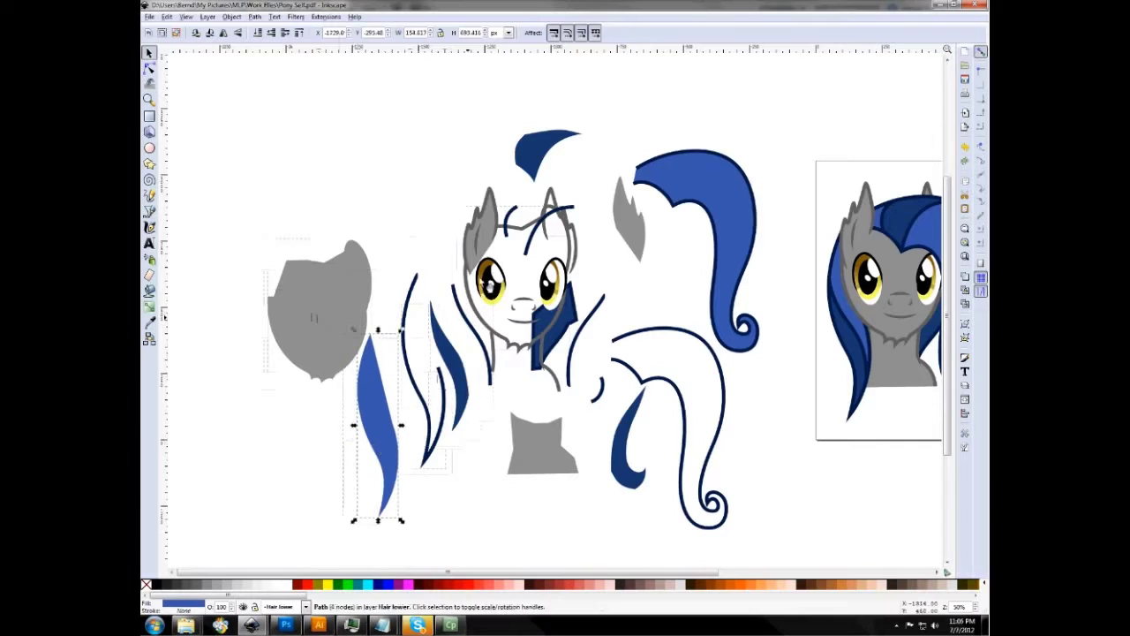
Separate the near ear's grey fill, both ear outlines and the two dark blue hair lines from the top of the head.
{"action": "left_click_drag", "start_coordinate": [494, 237], "coordinate": [432, 197]}
{"action": "left_click_drag", "start_coordinate": [486, 232], "coordinate": [466, 192]}
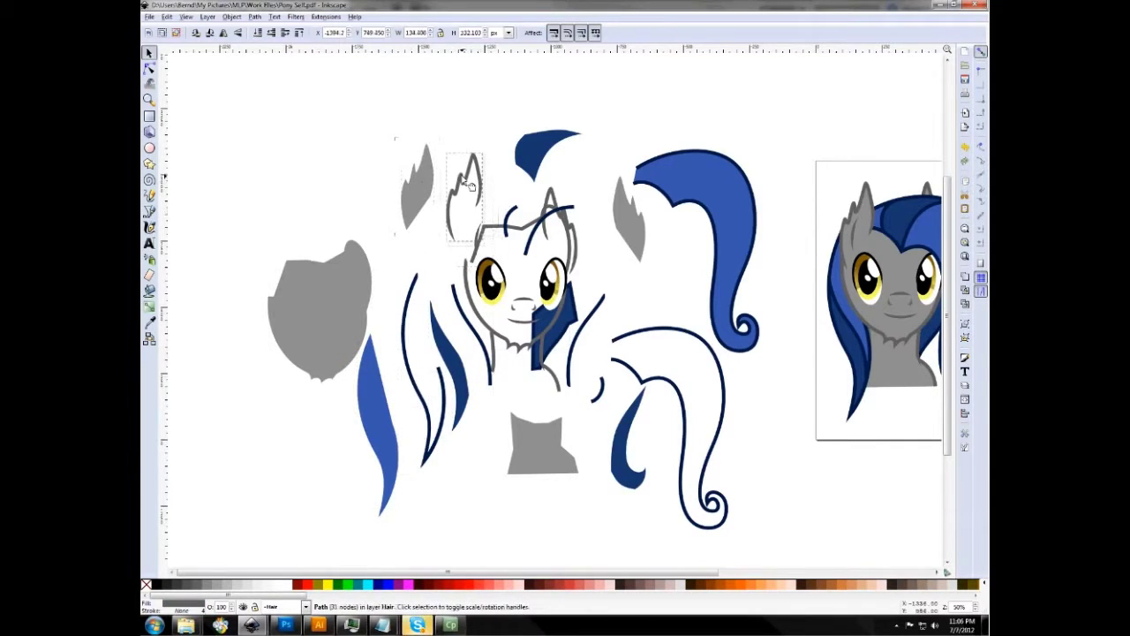
{"action": "left_click_drag", "start_coordinate": [554, 214], "coordinate": [578, 179]}
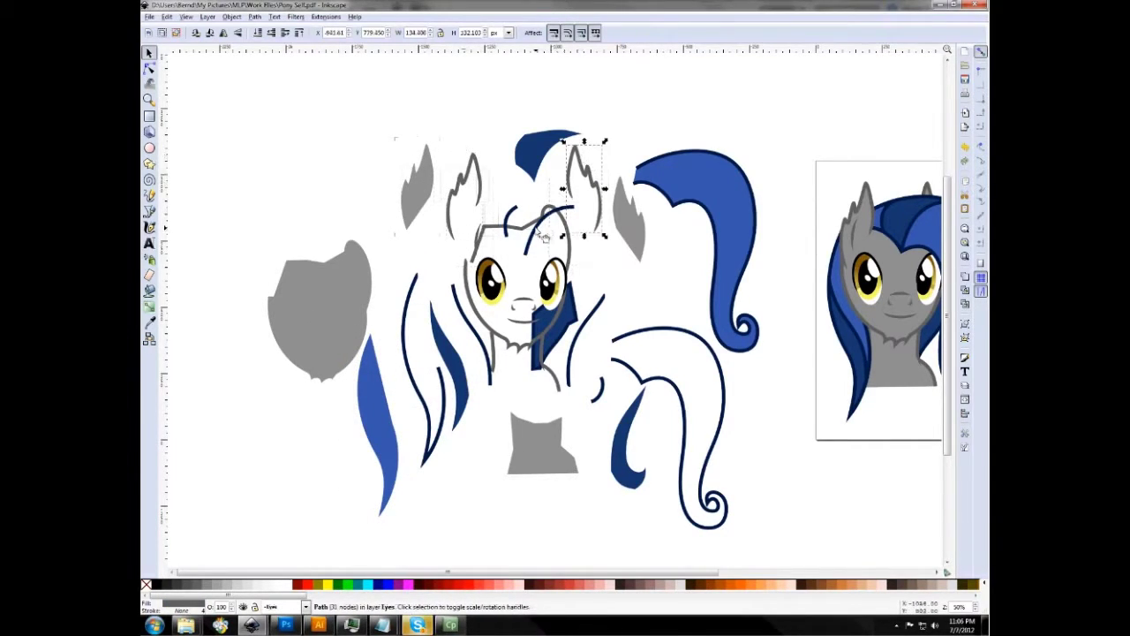
{"action": "left_click_drag", "start_coordinate": [547, 231], "coordinate": [649, 131]}
{"action": "left_click_drag", "start_coordinate": [510, 226], "coordinate": [504, 192]}
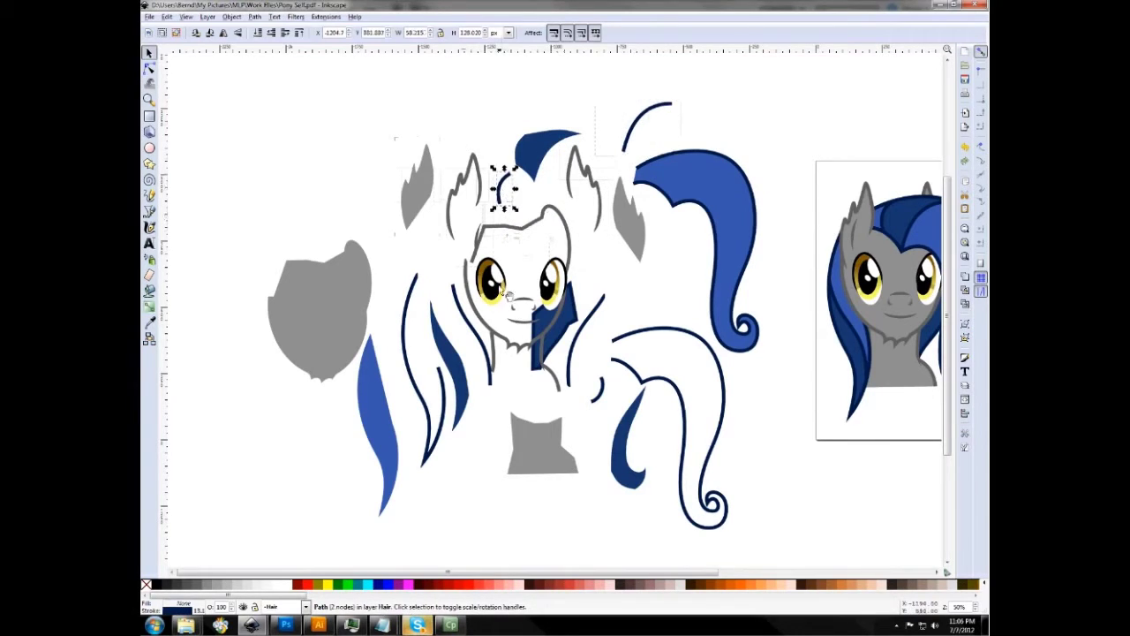
Move the grey head outline and the dark blue back-hair piece away from the face, leaving nothing selected.
{"action": "left_click_drag", "start_coordinate": [542, 331], "coordinate": [329, 233]}
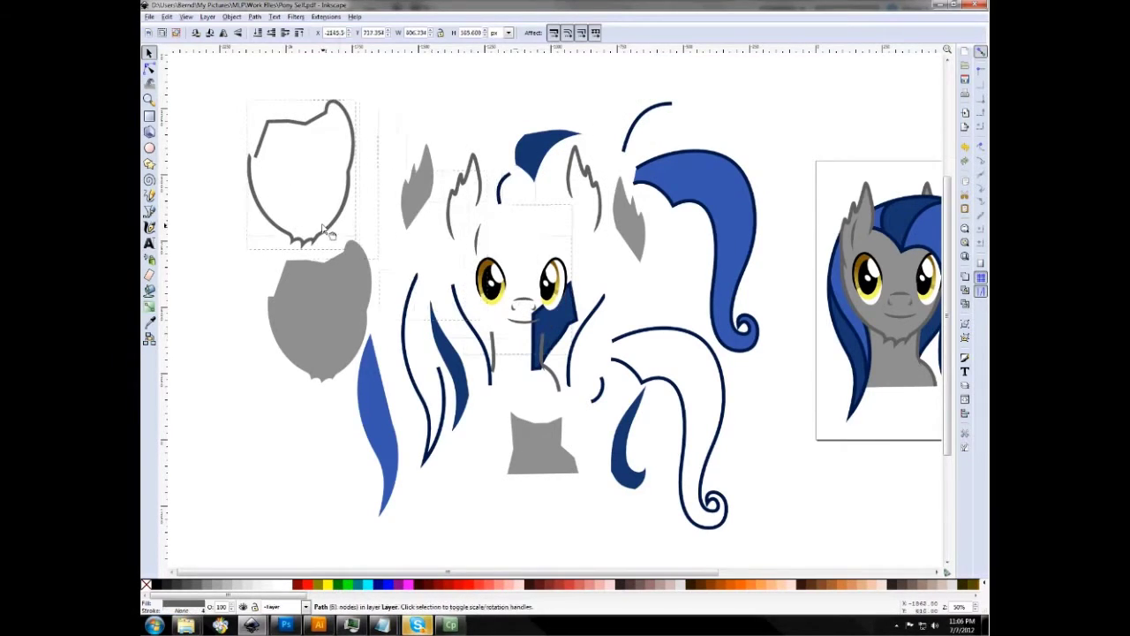
{"action": "left_click_drag", "start_coordinate": [572, 345], "coordinate": [686, 295]}
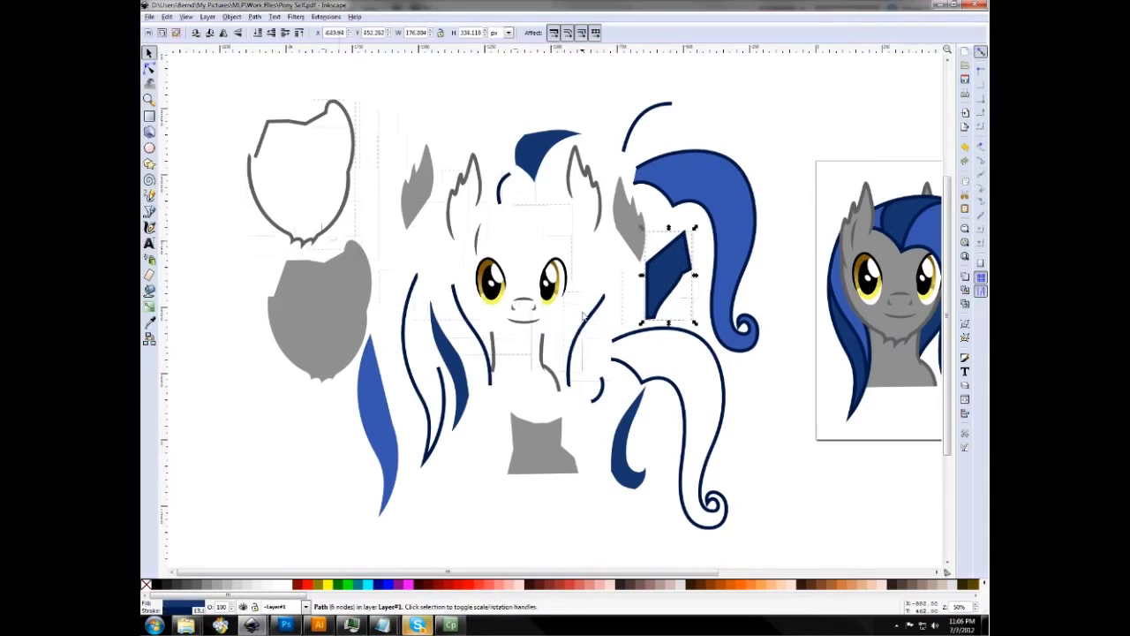
{"action": "key", "text": "Escape"}
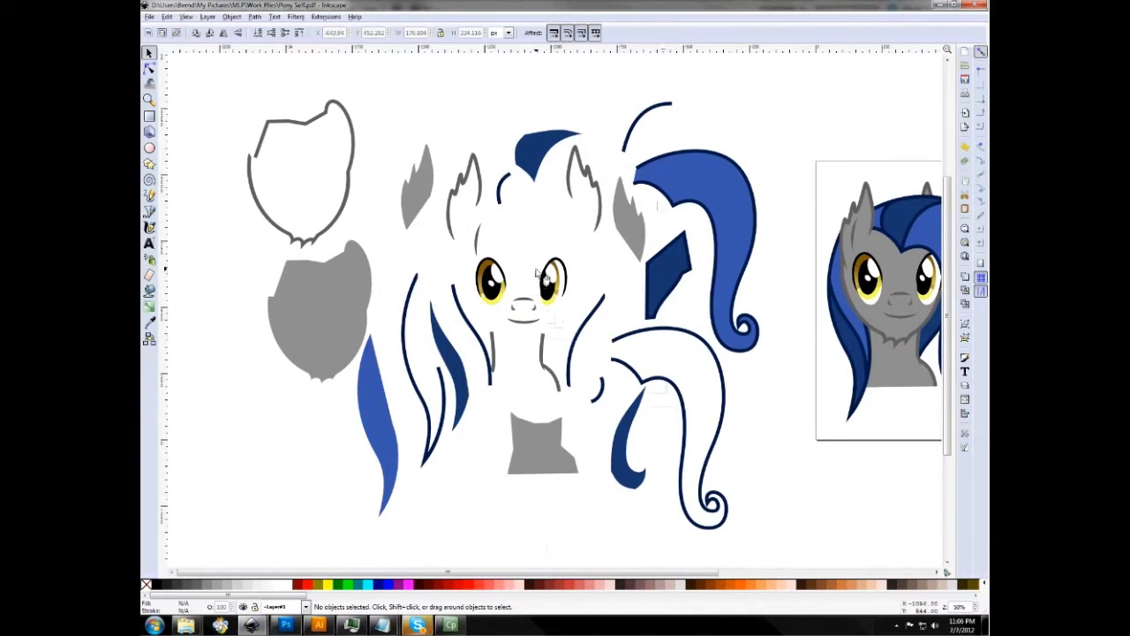
Open the short dark blue hair line above the eyes for node editing and display its stroke style settings.
{"action": "scroll", "coordinate": [518, 221], "scroll_direction": "up", "scroll_amount": 3}
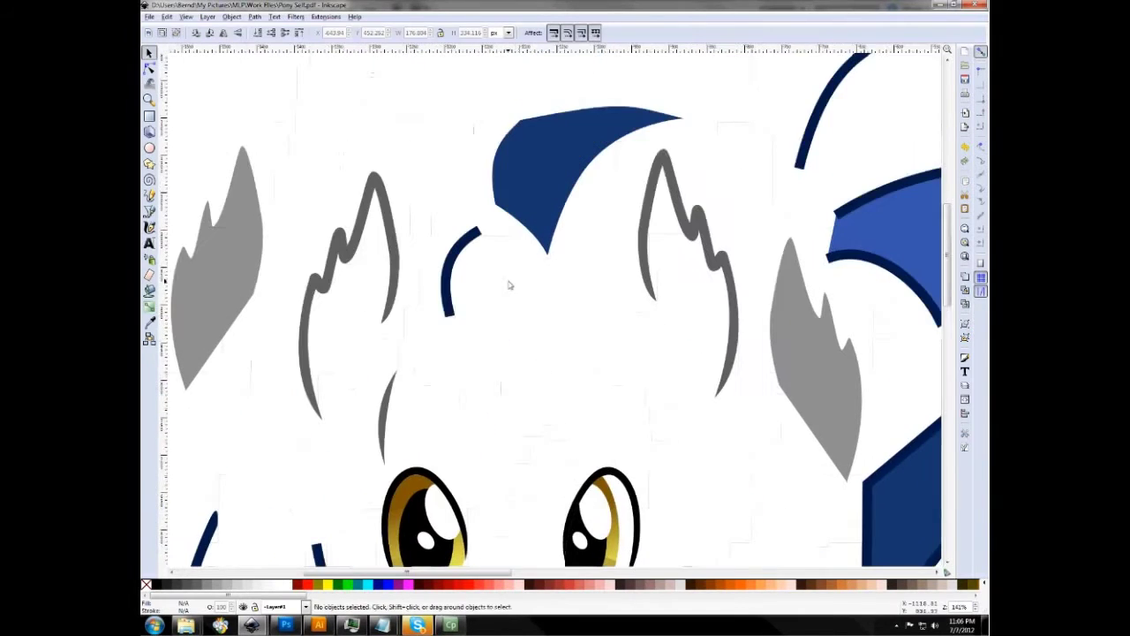
{"action": "scroll", "coordinate": [481, 278], "scroll_direction": "up", "scroll_amount": 1}
{"action": "left_click", "coordinate": [443, 286]}
{"action": "scroll", "coordinate": [448, 306], "scroll_direction": "up", "scroll_amount": 1}
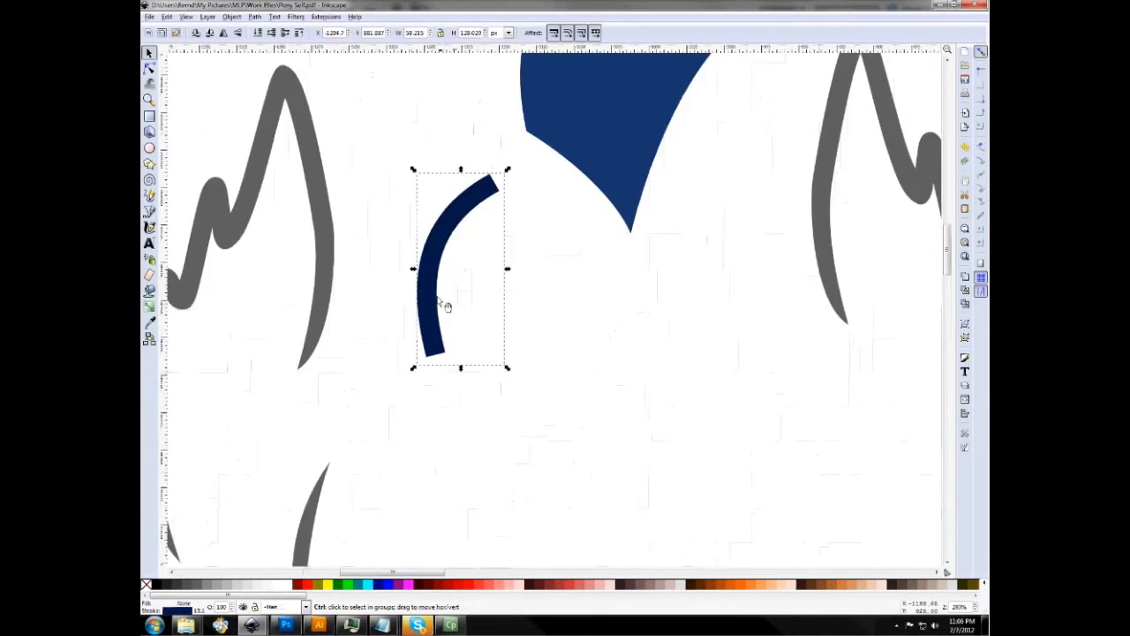
{"action": "scroll", "coordinate": [447, 306], "scroll_direction": "up", "scroll_amount": 2}
{"action": "key", "text": "n"}
{"action": "left_click_drag", "start_coordinate": [489, 262], "coordinate": [541, 286]}
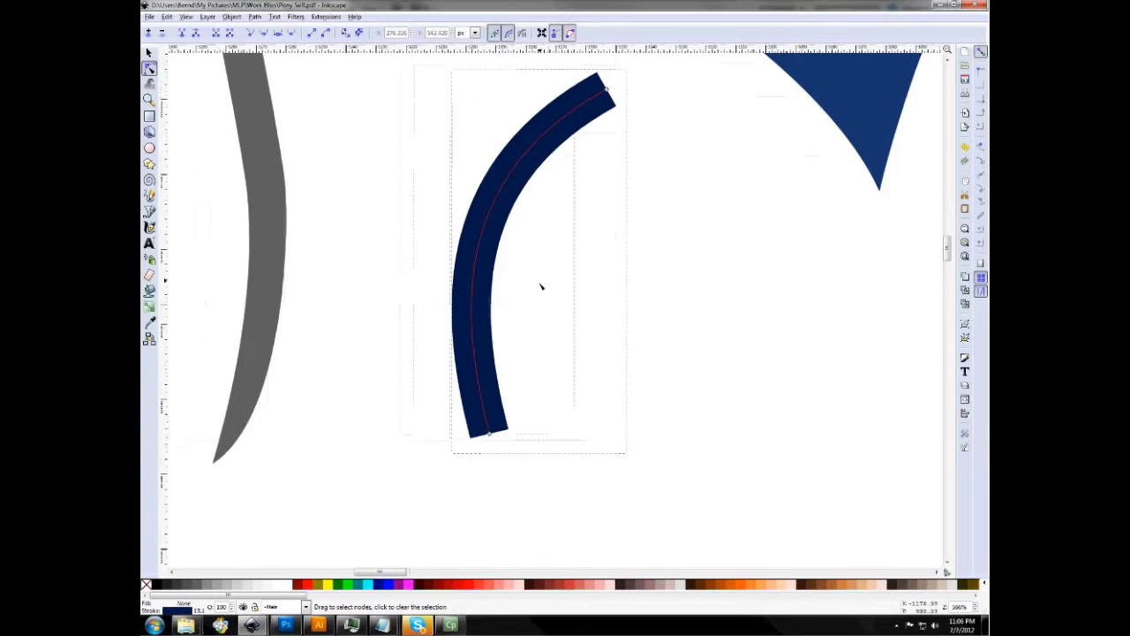
{"action": "scroll", "coordinate": [521, 265], "scroll_direction": "up", "scroll_amount": 1}
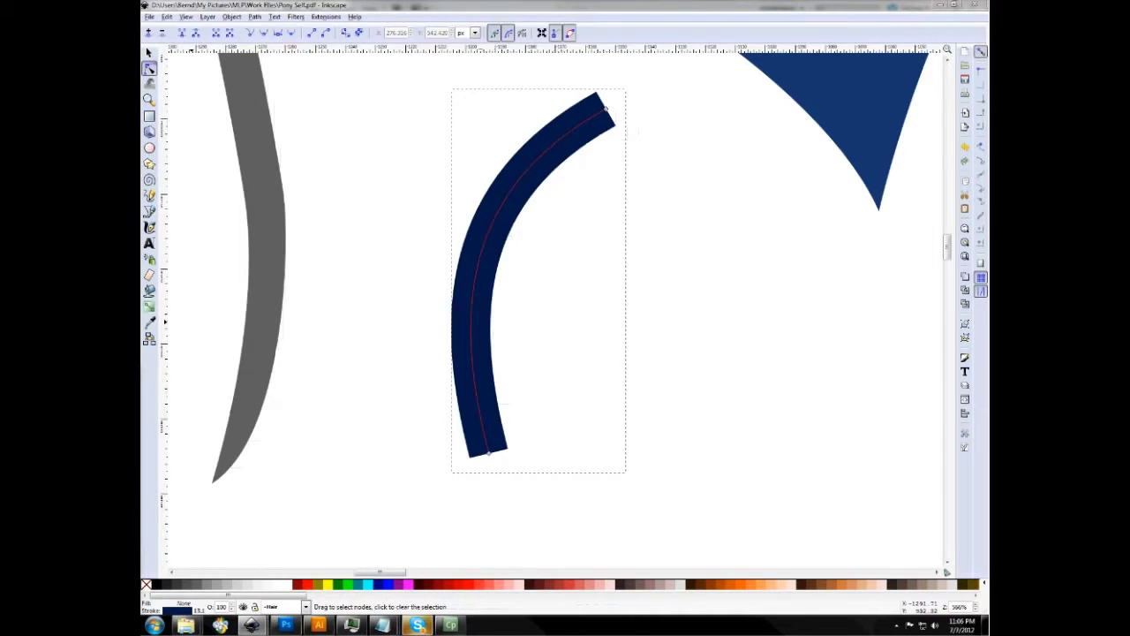
{"action": "key", "text": "ctrl+shift+f"}
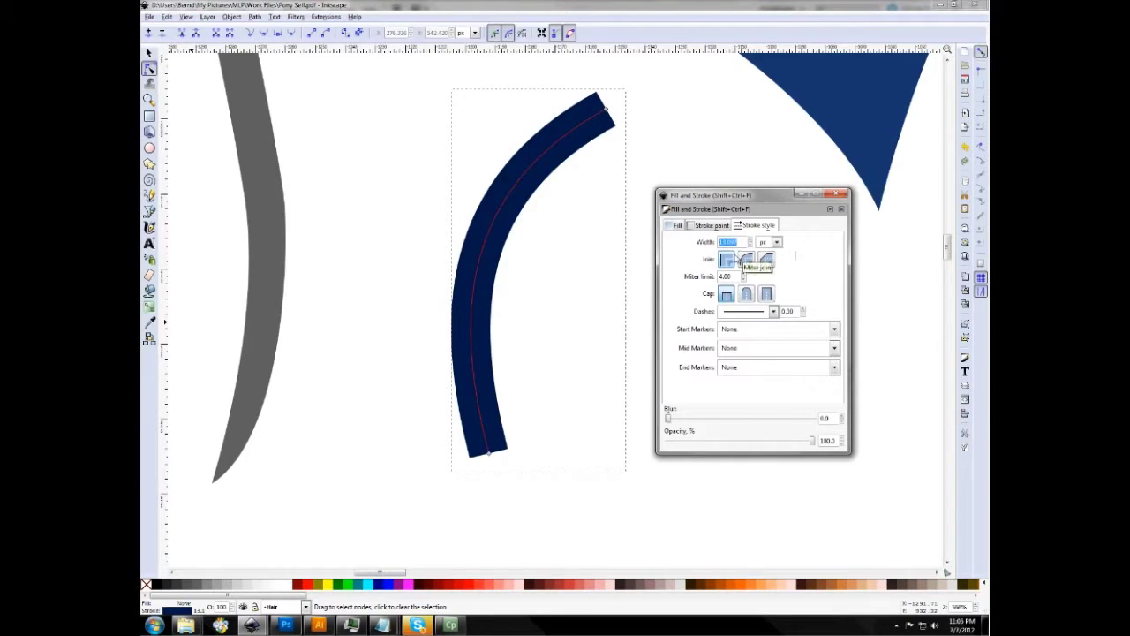
Thicken the hair line's stroke to a width of 40 px, and thin it to 10 px.
{"action": "type", "text": "40"}
{"action": "key", "text": "Return"}
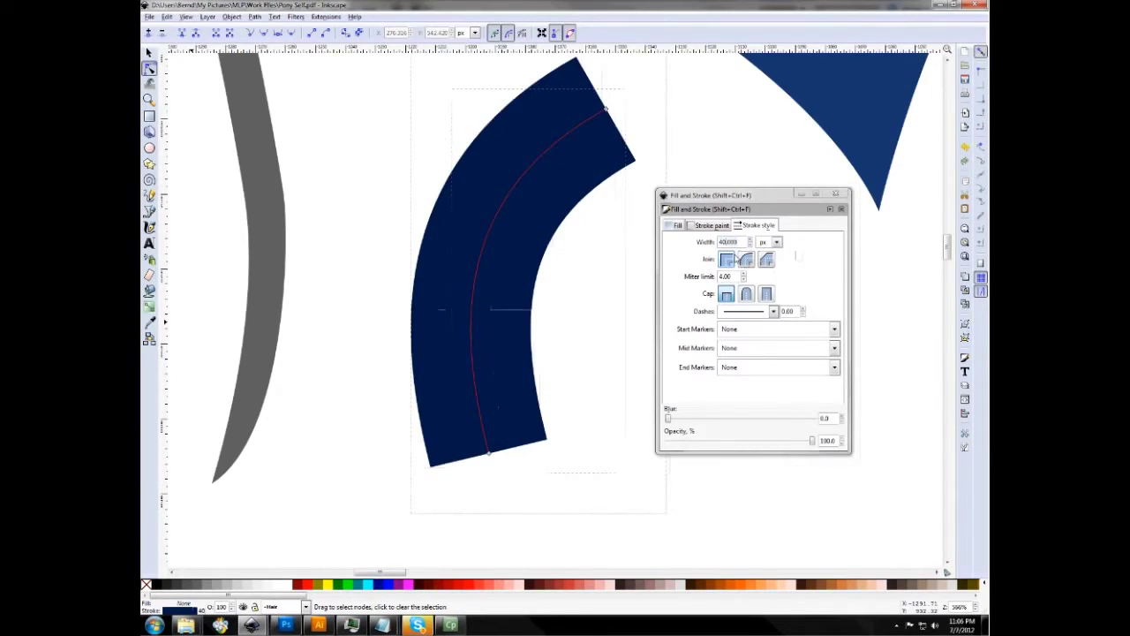
{"action": "key", "text": "ctrl+a"}
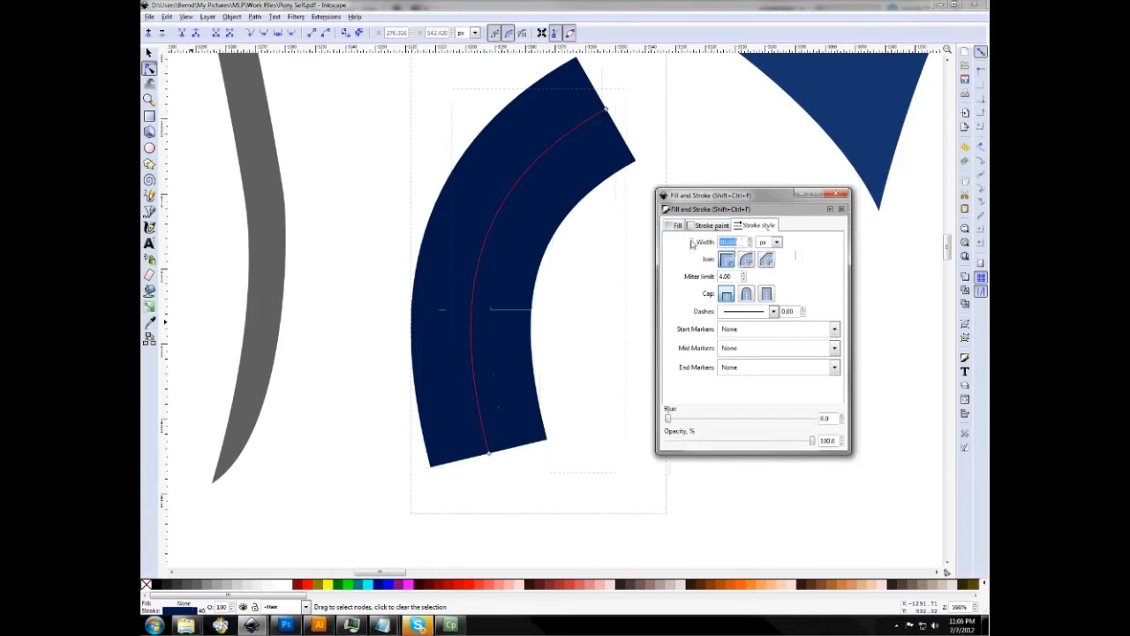
{"action": "type", "text": "10"}
{"action": "key", "text": "Return"}
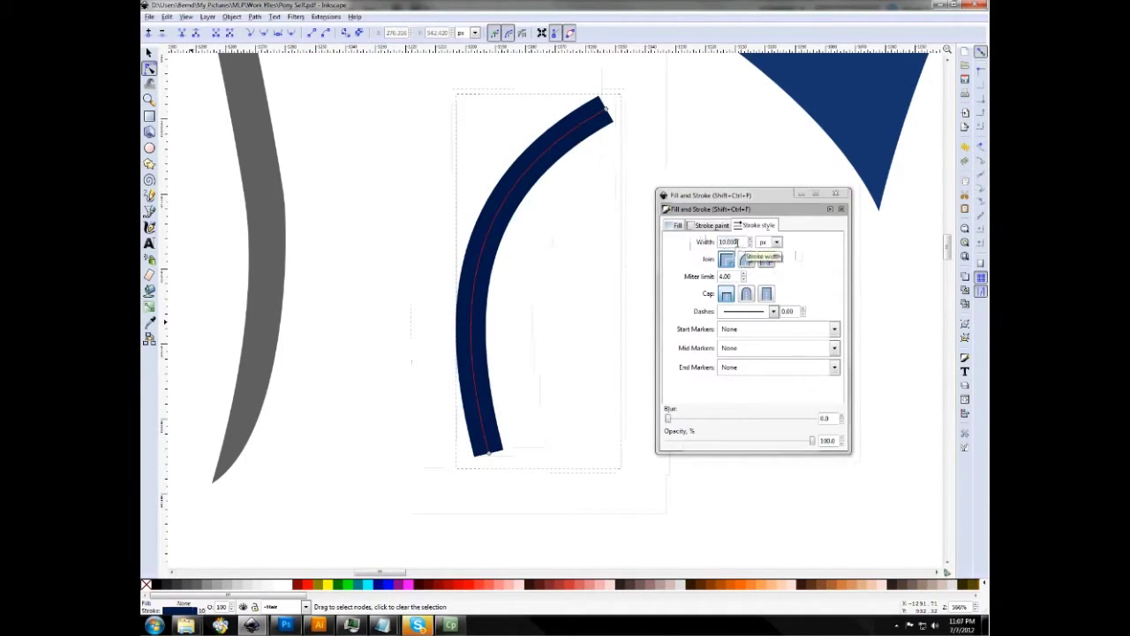
{"action": "left_click_drag", "start_coordinate": [739, 242], "coordinate": [716, 236]}
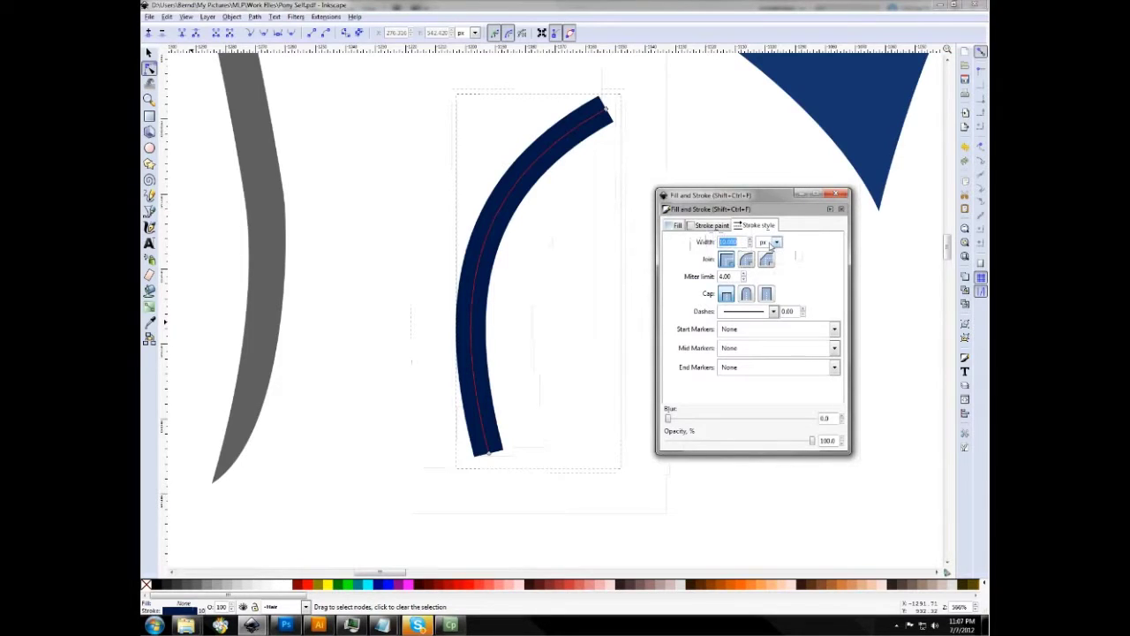
Reshape the dark blue top lock's inner edge by shifting its middle node up and inward and turning its handles horizontal to form a notch.
{"action": "left_click", "coordinate": [349, 201]}
{"action": "left_click_drag", "start_coordinate": [349, 210], "coordinate": [216, 333]}
{"action": "scroll", "coordinate": [449, 199], "scroll_direction": "up", "scroll_amount": 2}
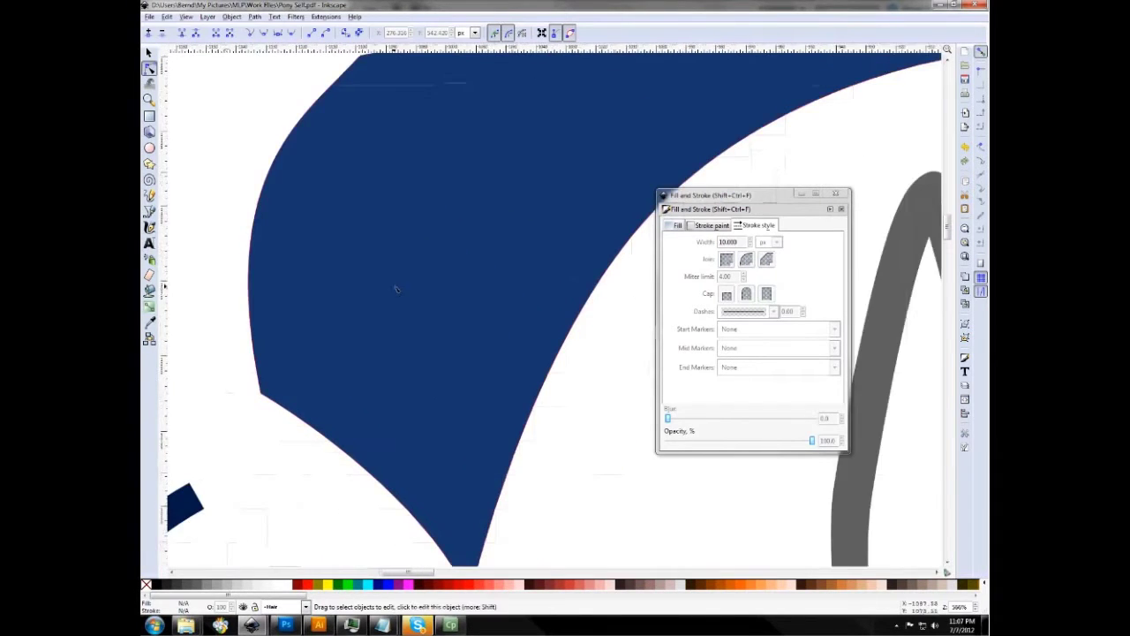
{"action": "scroll", "coordinate": [450, 200], "scroll_direction": "down", "scroll_amount": 3}
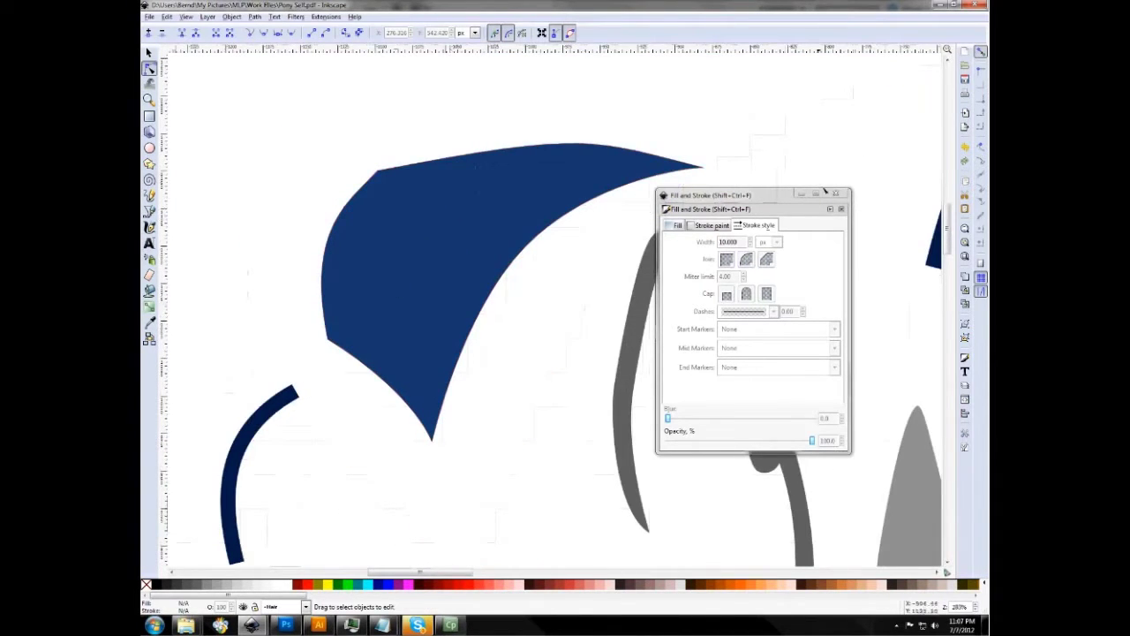
{"action": "left_click", "coordinate": [530, 311]}
{"action": "scroll", "coordinate": [495, 314], "scroll_direction": "up", "scroll_amount": 3}
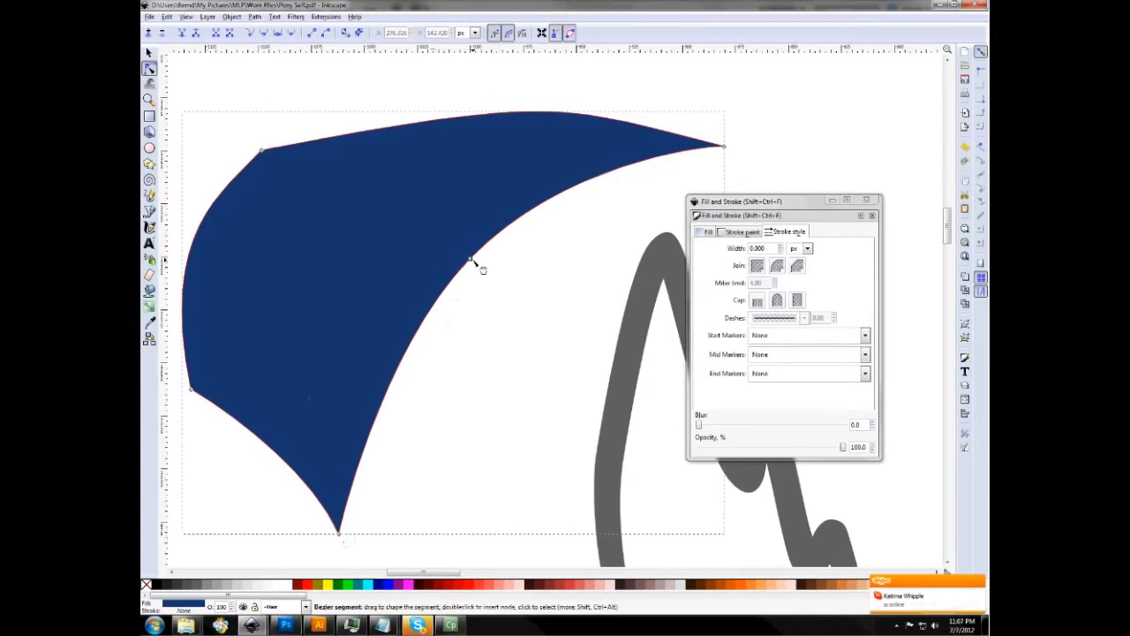
{"action": "left_click_drag", "start_coordinate": [472, 260], "coordinate": [523, 304]}
{"action": "key", "text": "Delete"}
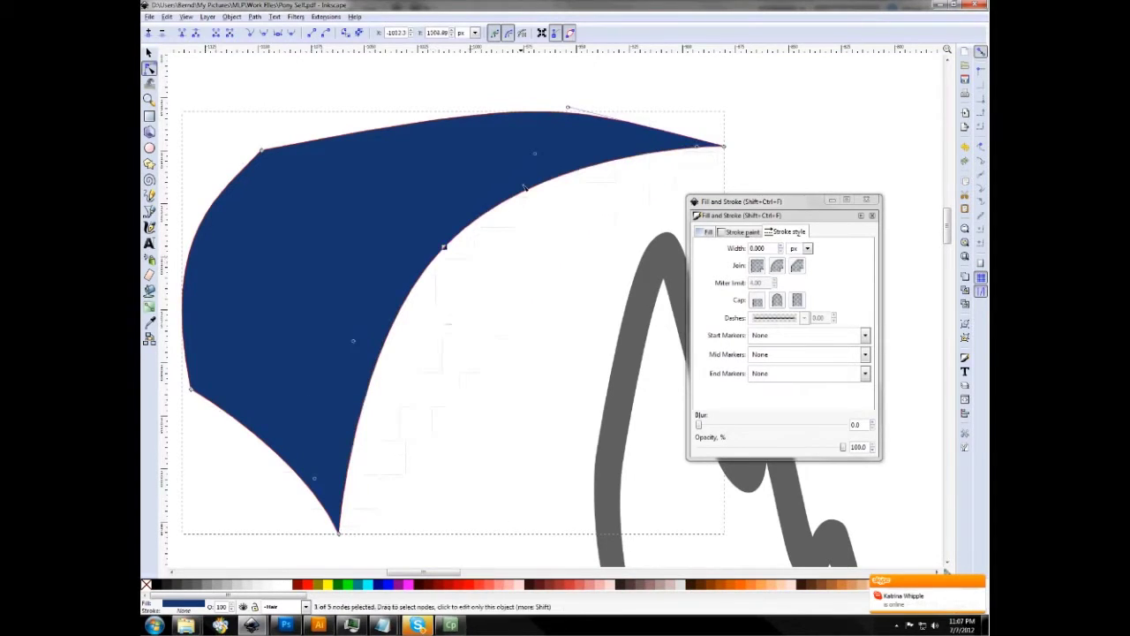
{"action": "left_click_drag", "start_coordinate": [535, 155], "coordinate": [512, 175]}
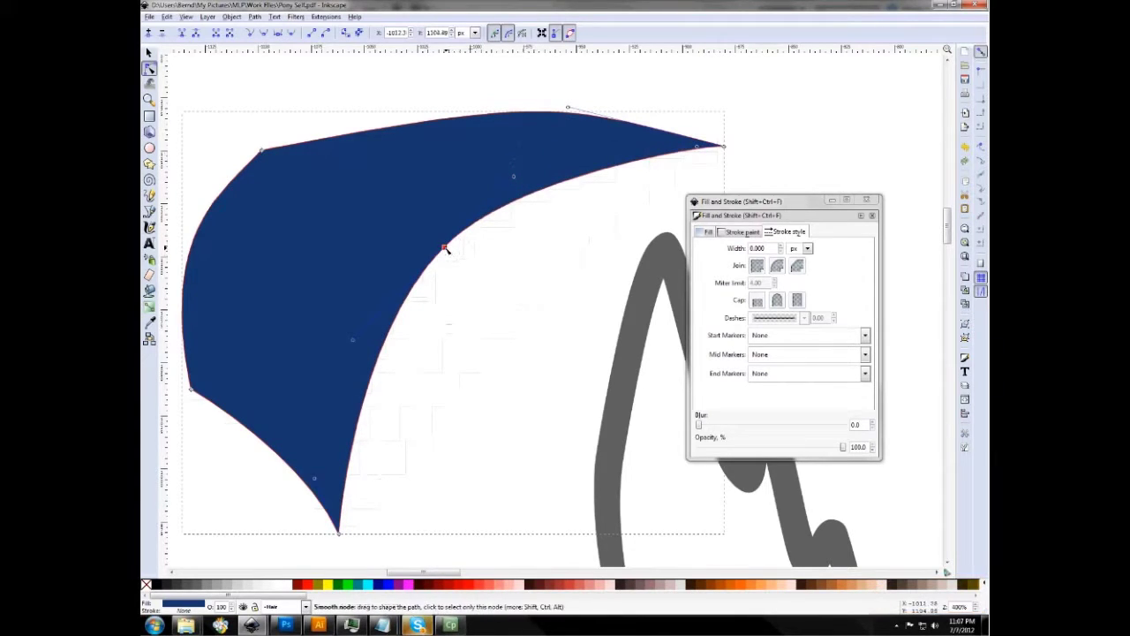
{"action": "left_click_drag", "start_coordinate": [450, 254], "coordinate": [534, 252]}
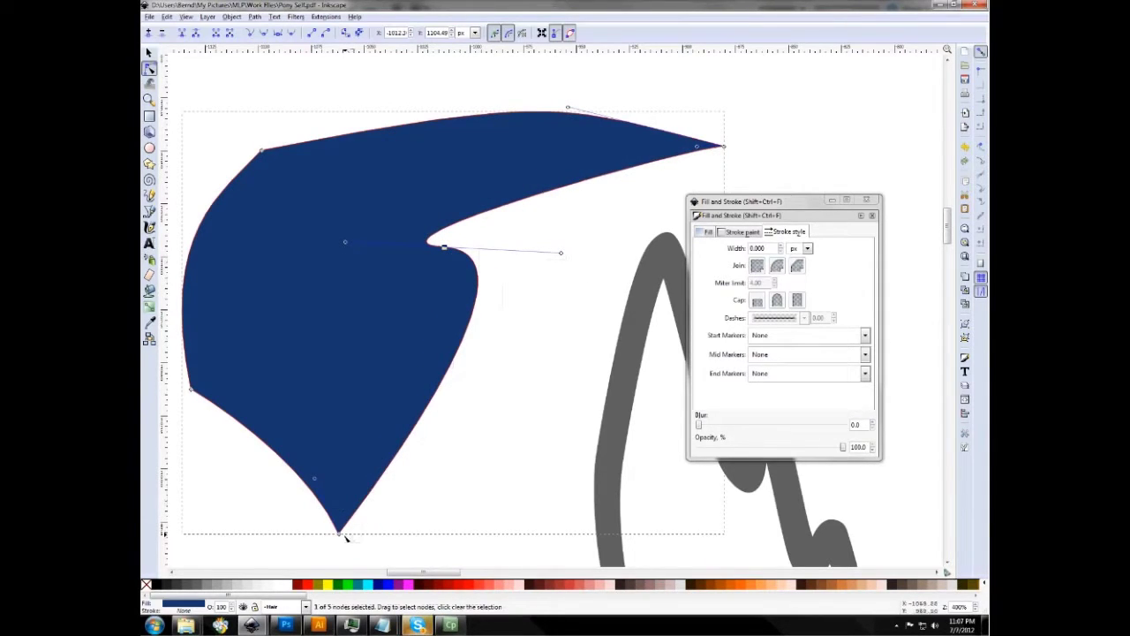
{"action": "left_click", "coordinate": [477, 356]}
{"action": "left_click", "coordinate": [444, 249]}
Compare the filled outline of the dark blue top lock with the hair line's stroke and the single path along its centre.
{"action": "scroll", "coordinate": [312, 313], "scroll_direction": "down", "scroll_amount": 4}
{"action": "scroll", "coordinate": [312, 313], "scroll_direction": "left", "scroll_amount": 6}
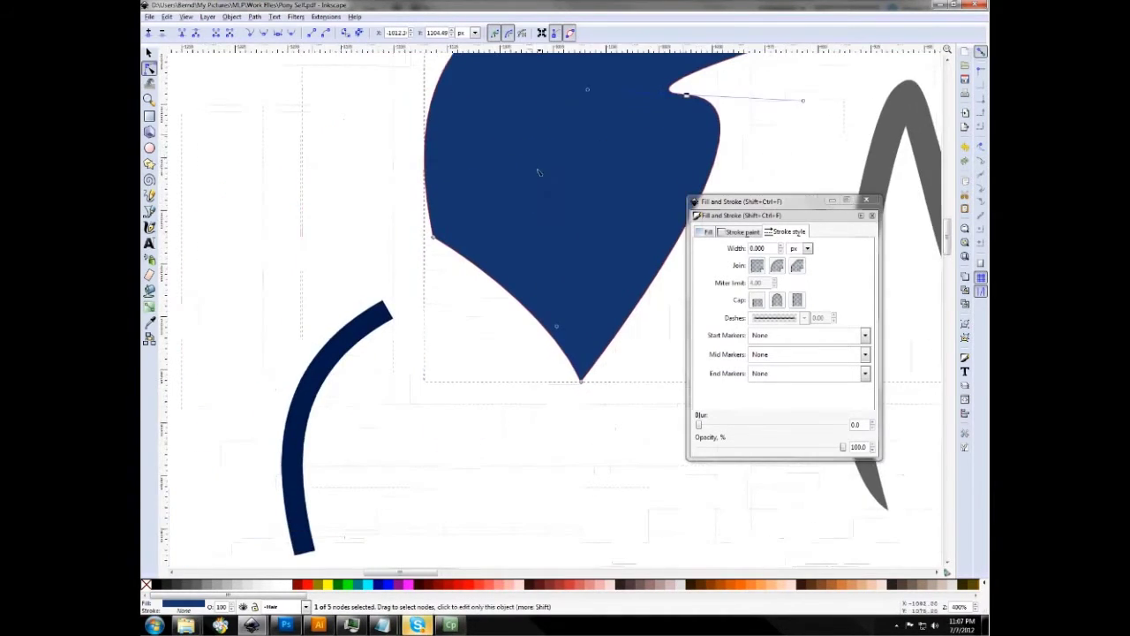
{"action": "left_click", "coordinate": [319, 373]}
{"action": "scroll", "coordinate": [452, 256], "scroll_direction": "up", "scroll_amount": 3}
{"action": "scroll", "coordinate": [452, 256], "scroll_direction": "right", "scroll_amount": 4}
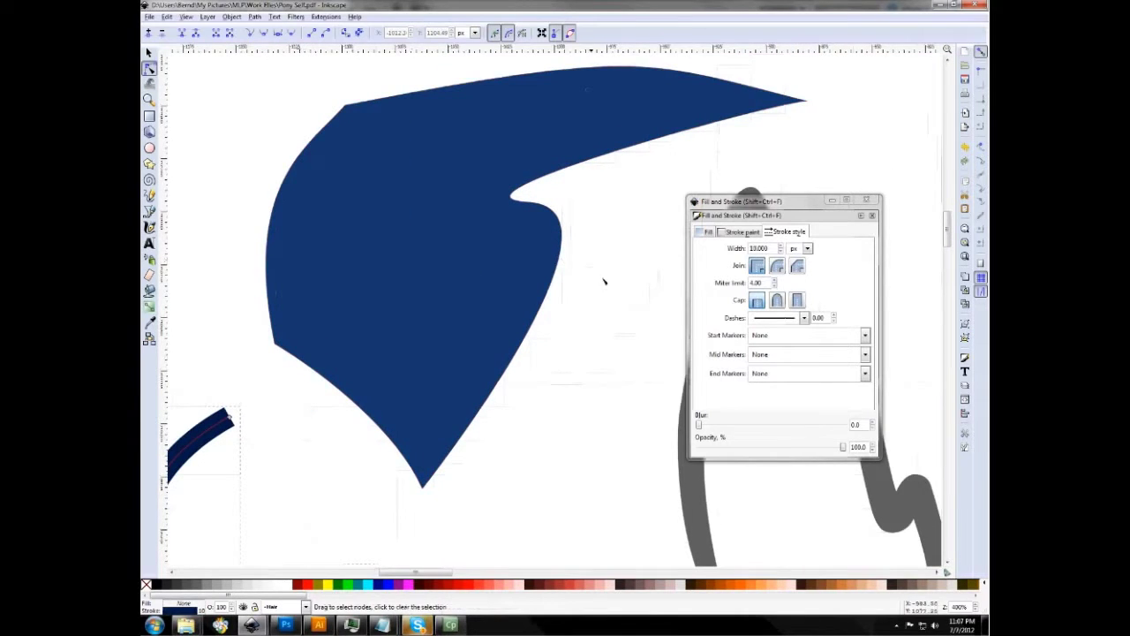
{"action": "scroll", "coordinate": [530, 334], "scroll_direction": "down", "scroll_amount": 3}
{"action": "scroll", "coordinate": [557, 336], "scroll_direction": "down", "scroll_amount": 2}
{"action": "scroll", "coordinate": [556, 336], "scroll_direction": "left", "scroll_amount": 5}
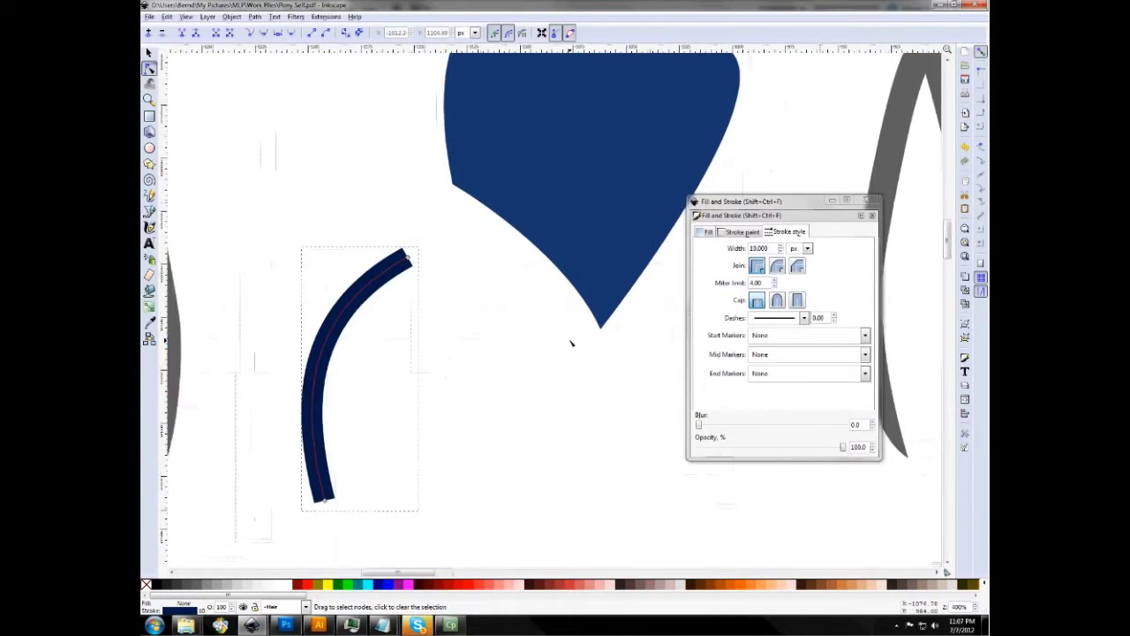
{"action": "scroll", "coordinate": [474, 433], "scroll_direction": "down", "scroll_amount": 2}
{"action": "scroll", "coordinate": [474, 432], "scroll_direction": "left", "scroll_amount": 5}
{"action": "scroll", "coordinate": [674, 345], "scroll_direction": "up", "scroll_amount": 1}
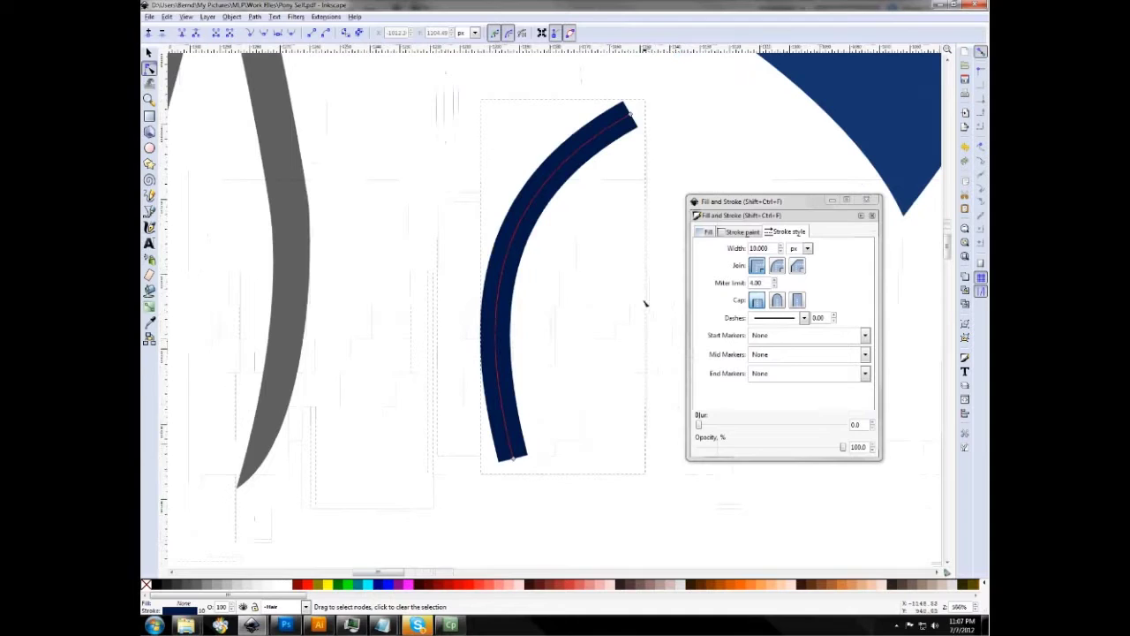
{"action": "scroll", "coordinate": [543, 328], "scroll_direction": "right", "scroll_amount": 4}
{"action": "scroll", "coordinate": [542, 328], "scroll_direction": "up", "scroll_amount": 3}
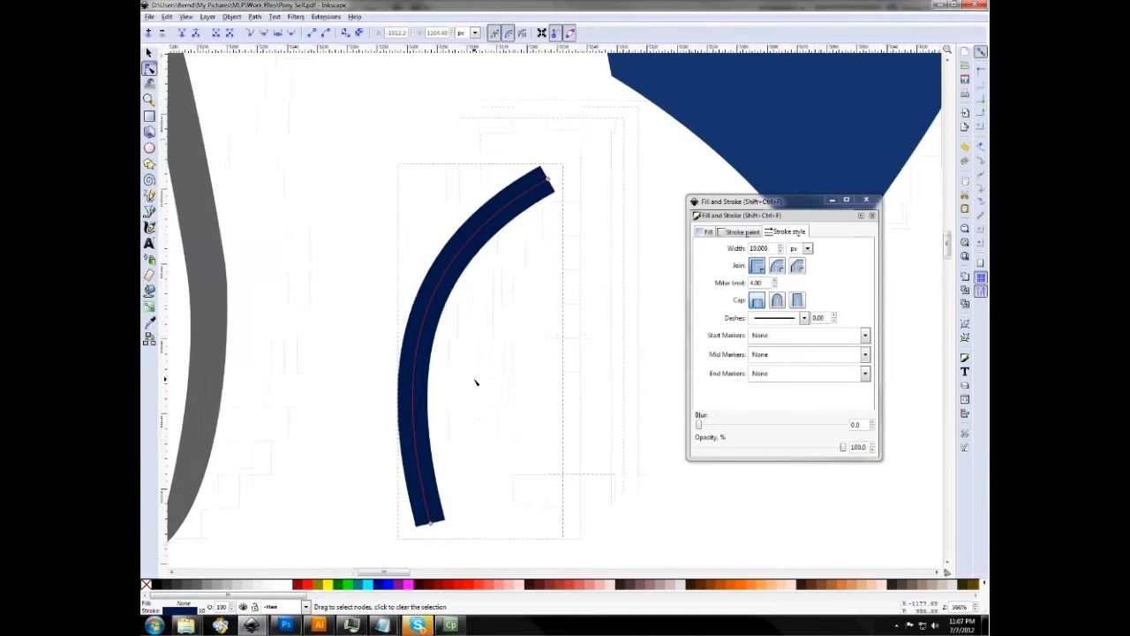
{"action": "scroll", "coordinate": [403, 339], "scroll_direction": "up", "scroll_amount": 2}
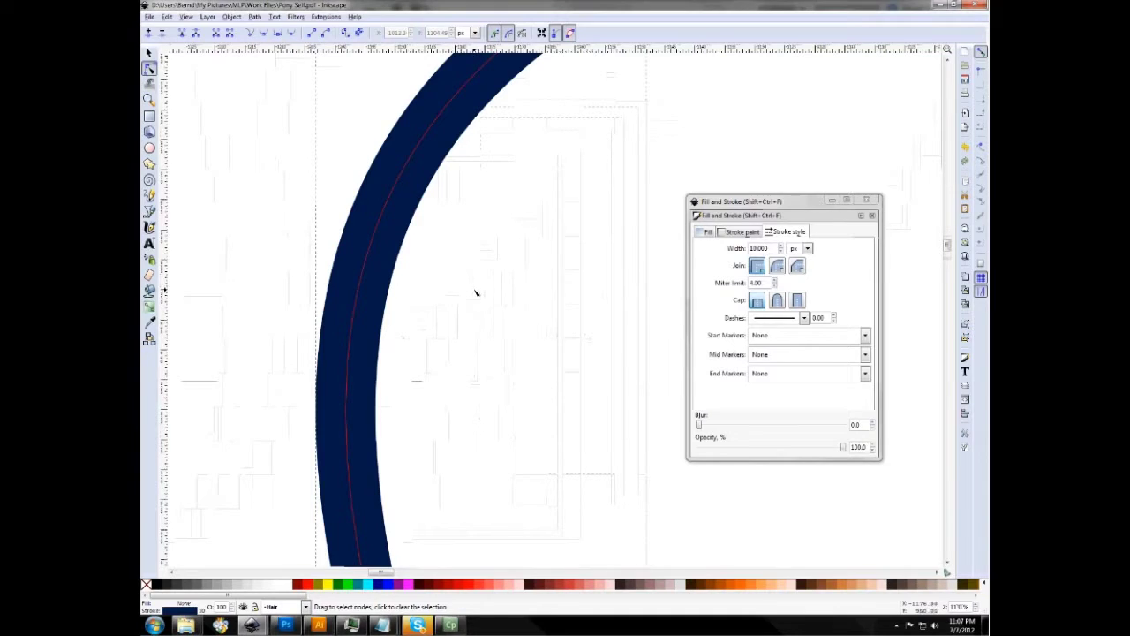
Convert the short hair line's stroke to a path so that its edges can be edited.
{"action": "left_click", "coordinate": [255, 17]}
{"action": "mouse_move", "coordinate": [233, 19]}
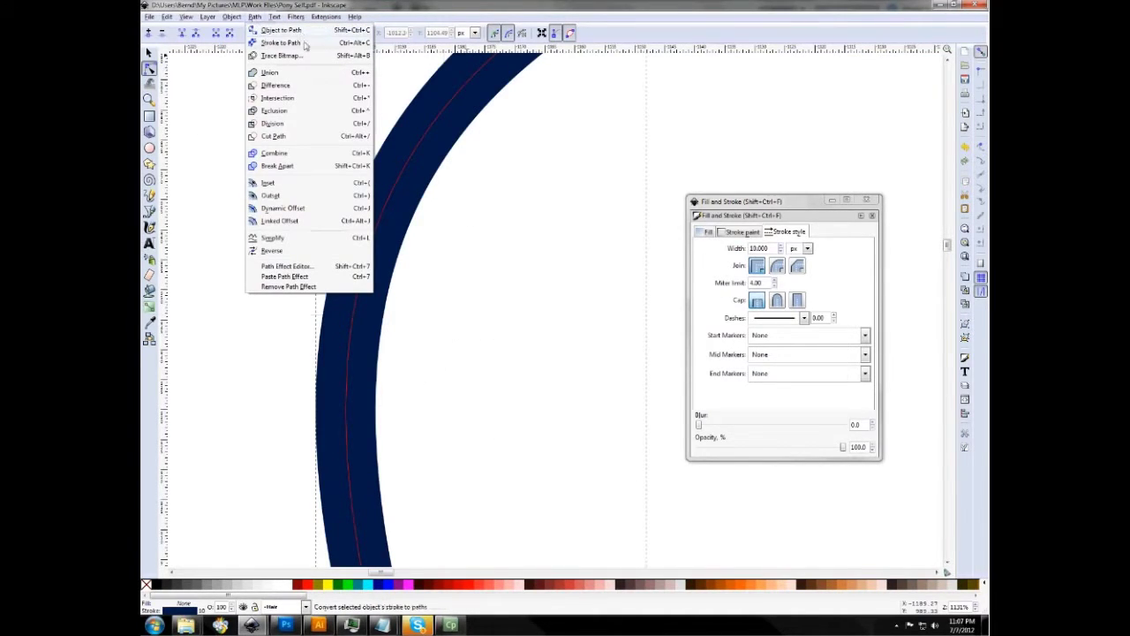
{"action": "left_click", "coordinate": [281, 43]}
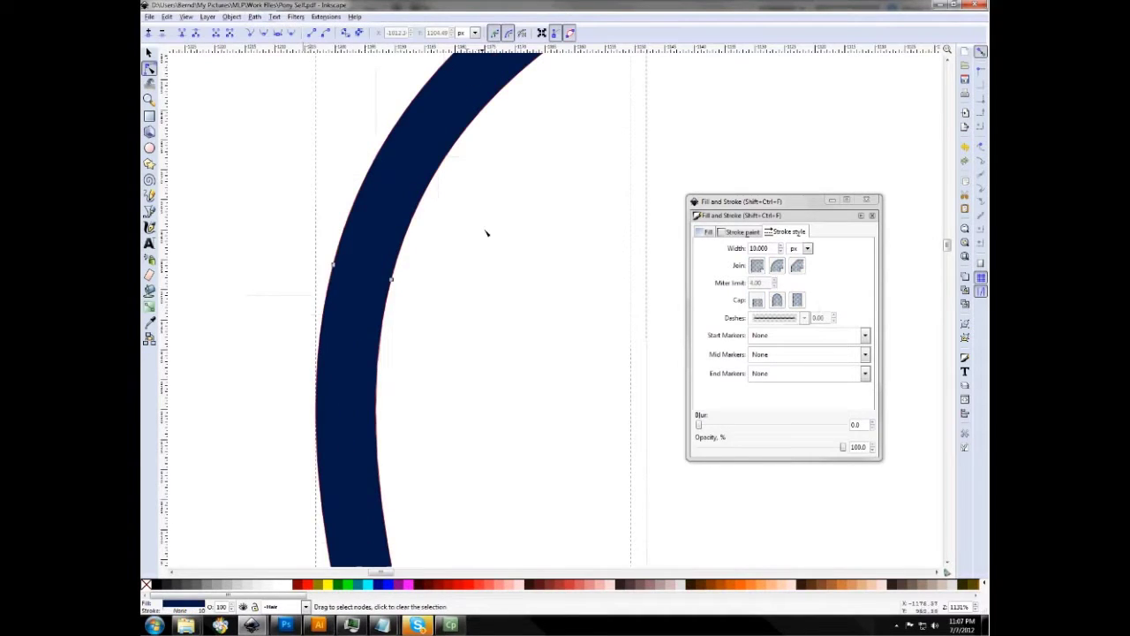
{"action": "key", "text": "3"}
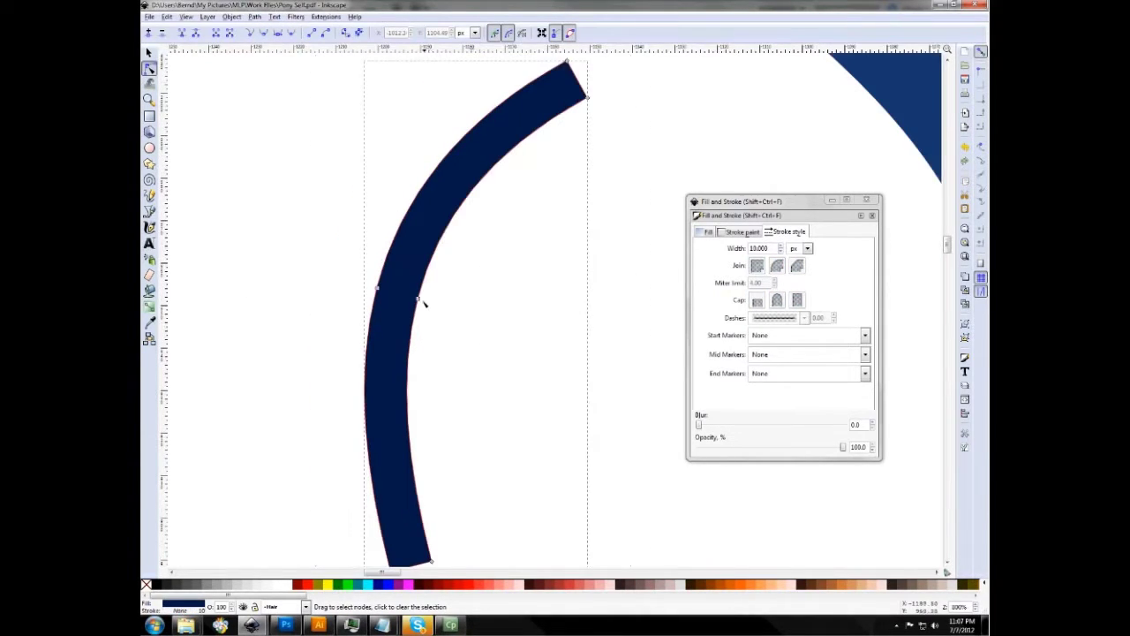
Pull the hair shape's middle inner-edge node outward and turn it into a sharp corner by bending its handles independently.
{"action": "left_click", "coordinate": [420, 300]}
{"action": "left_click_drag", "start_coordinate": [419, 300], "coordinate": [500, 308]}
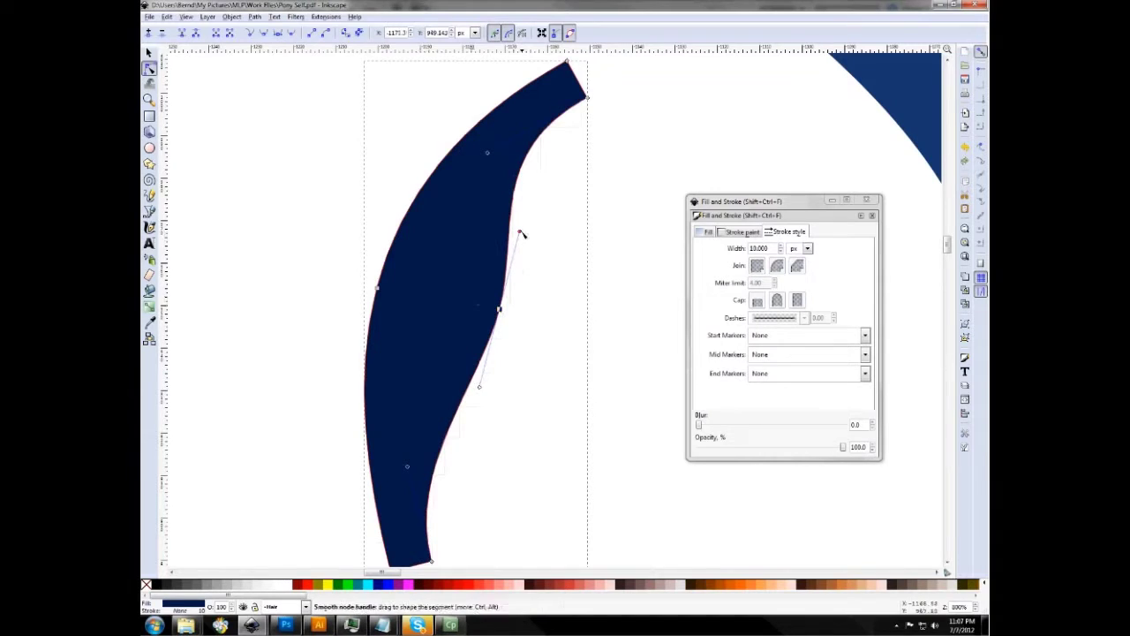
{"action": "left_click_drag", "start_coordinate": [522, 235], "coordinate": [580, 356]}
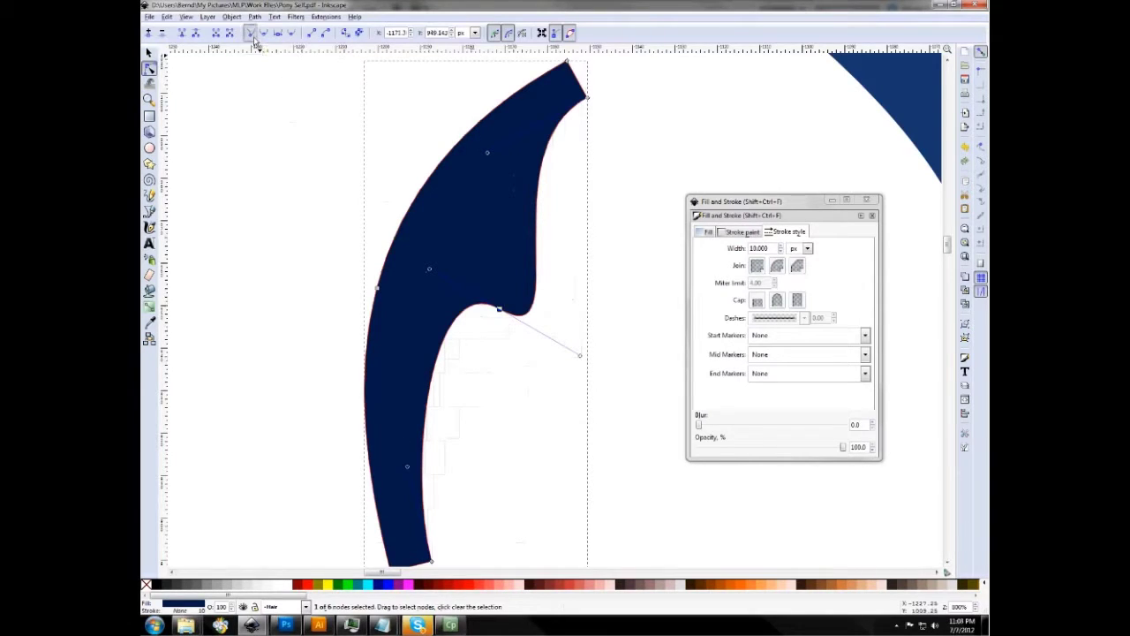
{"action": "left_click_drag", "start_coordinate": [581, 355], "coordinate": [483, 236]}
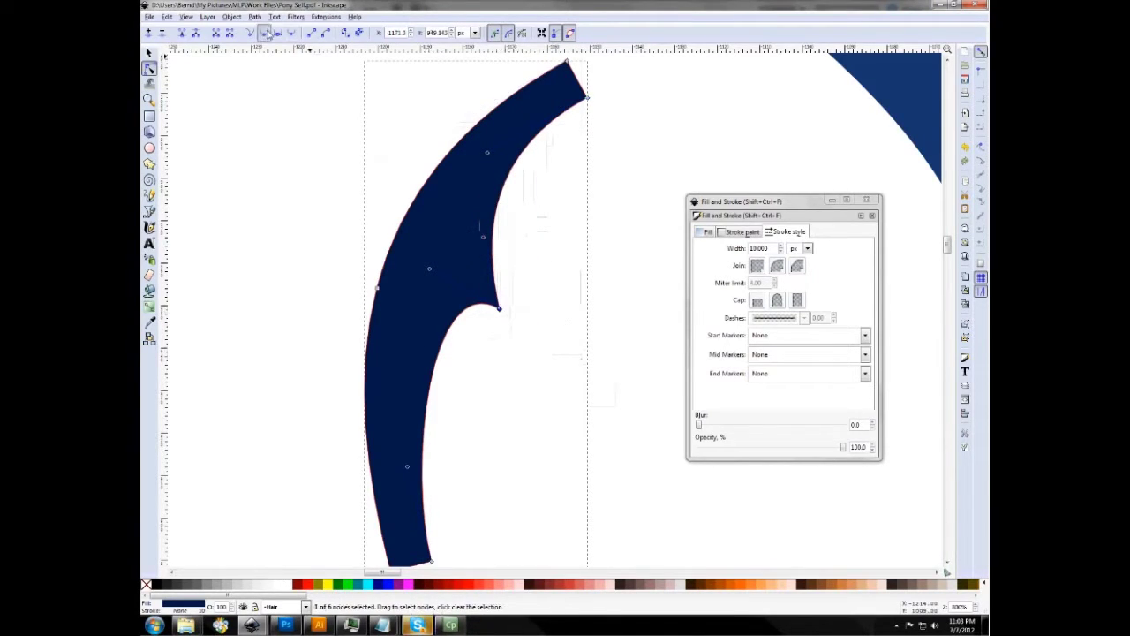
Make the corner node smooth and swing its outer handle downward to form a rounded bulge, leaving the node deselected.
{"action": "left_click", "coordinate": [277, 33]}
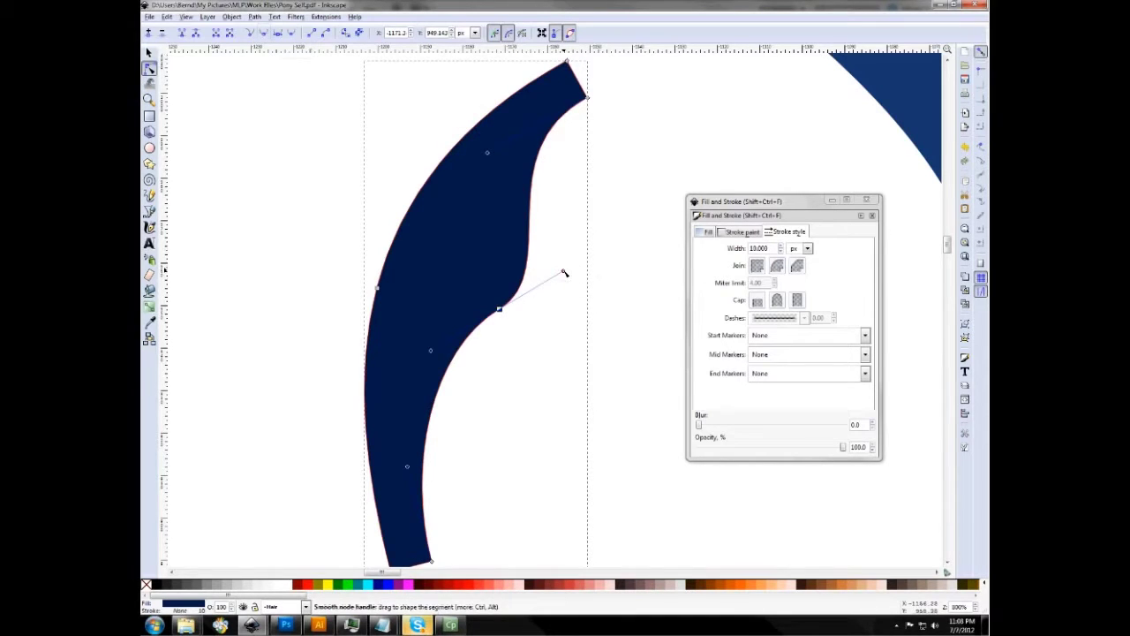
{"action": "left_click_drag", "start_coordinate": [564, 270], "coordinate": [588, 348]}
{"action": "left_click", "coordinate": [600, 401]}
{"action": "scroll", "coordinate": [598, 402], "scroll_direction": "down", "scroll_amount": 2}
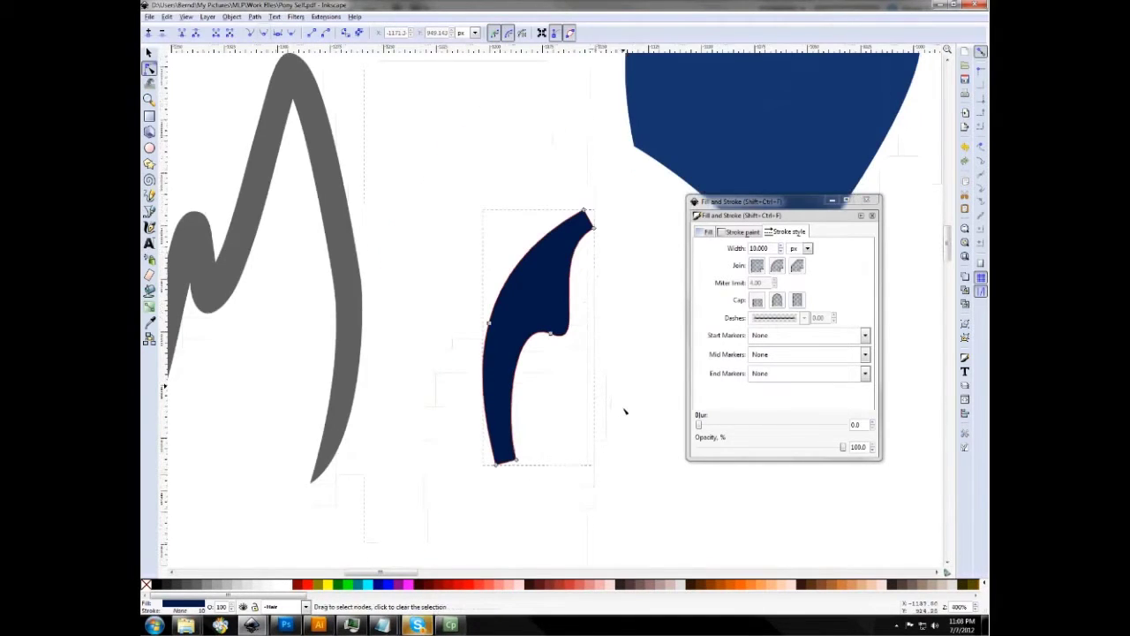
{"action": "scroll", "coordinate": [623, 411], "scroll_direction": "down", "scroll_amount": 1}
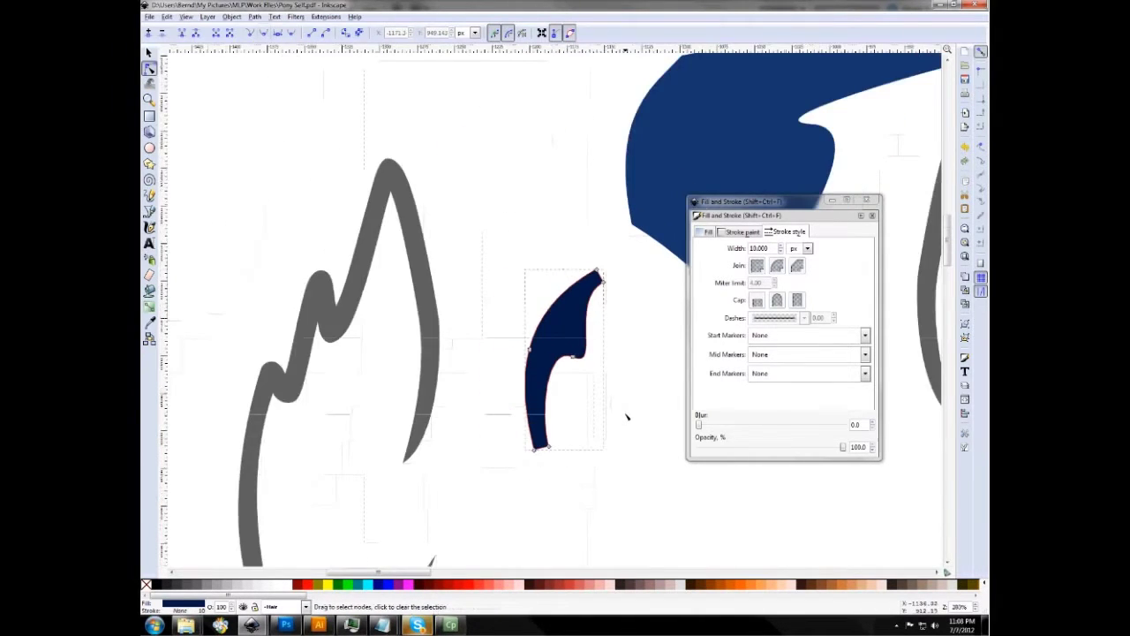
{"action": "left_click", "coordinate": [500, 255]}
{"action": "scroll", "coordinate": [613, 335], "scroll_direction": "down", "scroll_amount": 1}
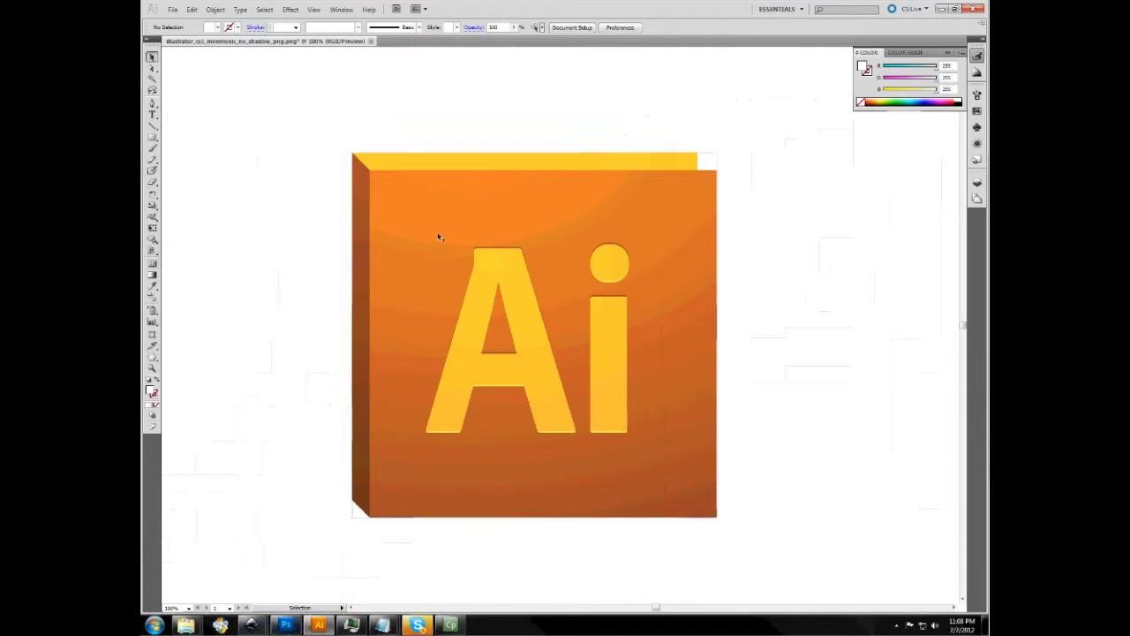
Switch to Photoshop, hide Layer 0 holding the logo and activate the Pen tool.
{"action": "left_click", "coordinate": [291, 626]}
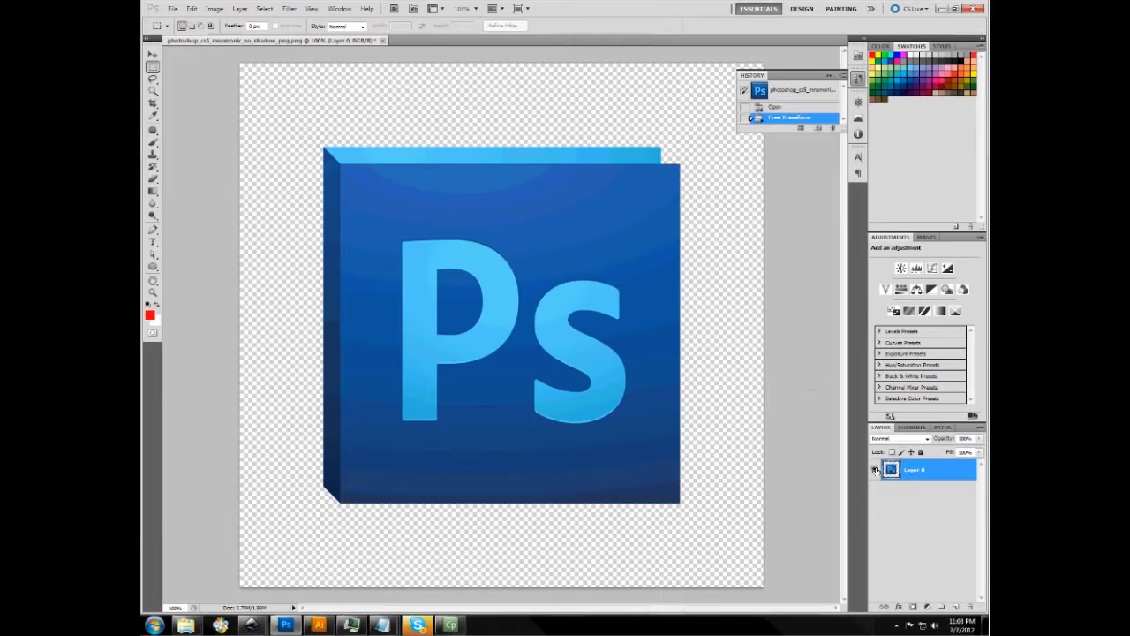
{"action": "left_click", "coordinate": [876, 469]}
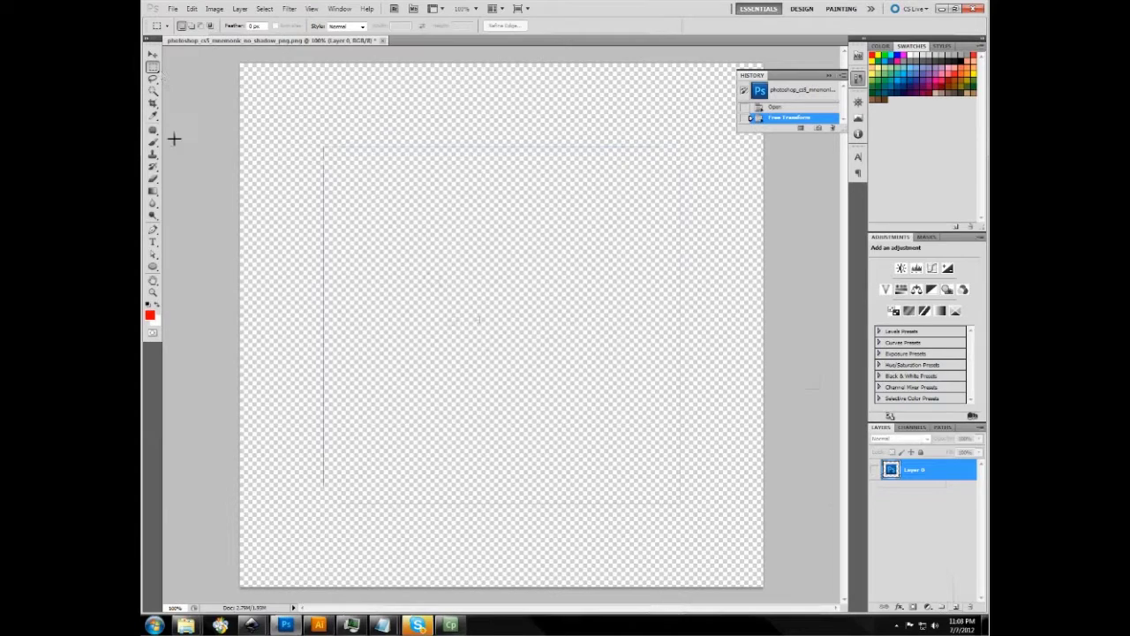
{"action": "key", "text": "ctrl+d"}
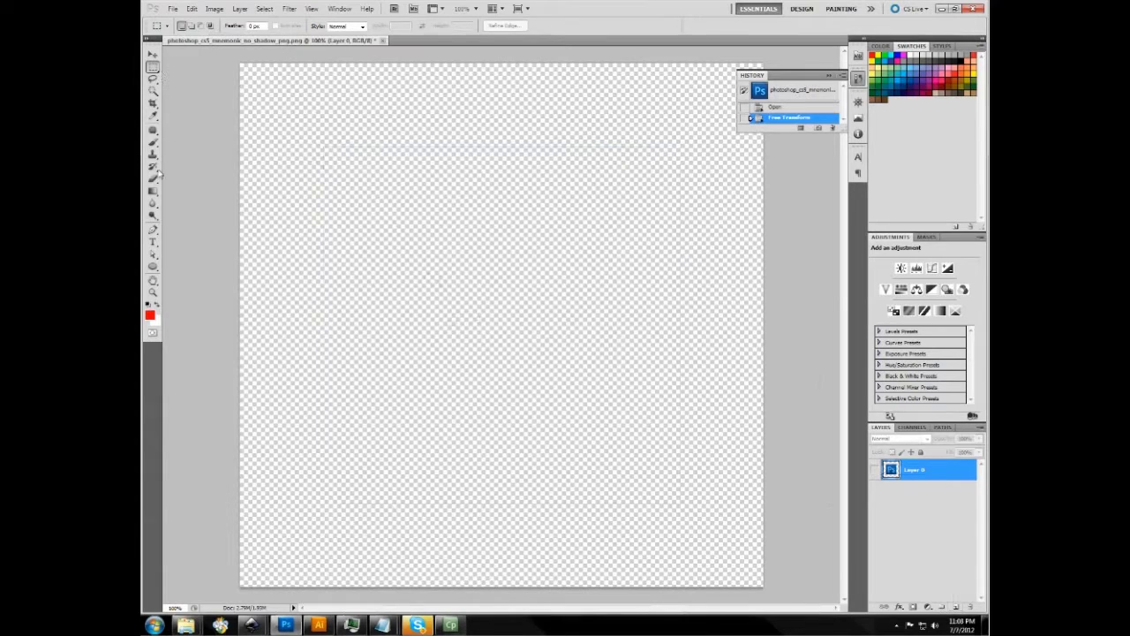
{"action": "left_click", "coordinate": [153, 230]}
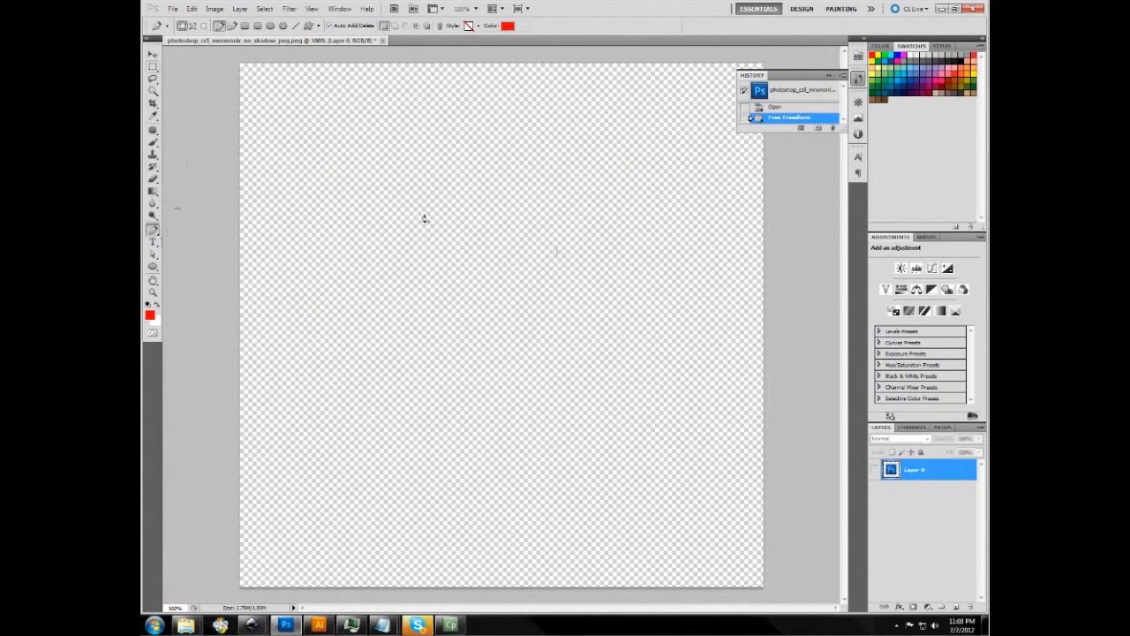
Draw a closed red shape with curved edges in the upper half of the canvas using the Pen tool.
{"action": "left_click", "coordinate": [366, 362]}
{"action": "left_click", "coordinate": [370, 285]}
{"action": "left_click", "coordinate": [373, 206]}
{"action": "left_click_drag", "start_coordinate": [398, 160], "coordinate": [464, 163]}
{"action": "left_click_drag", "start_coordinate": [565, 212], "coordinate": [570, 262]}
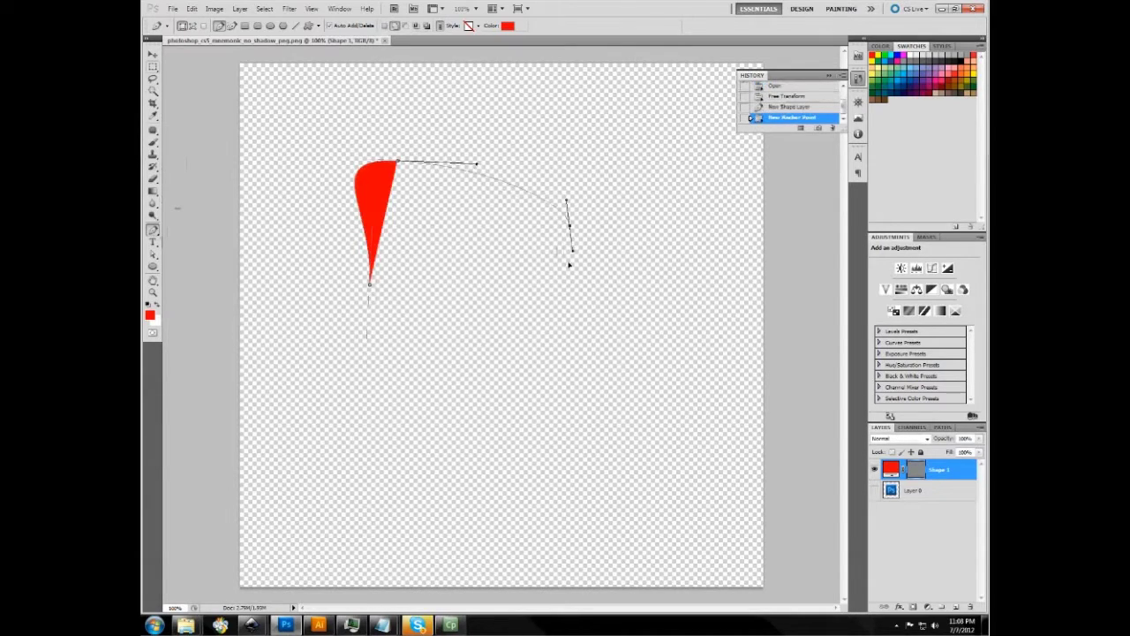
{"action": "left_click_drag", "start_coordinate": [538, 301], "coordinate": [626, 283]}
{"action": "left_click_drag", "start_coordinate": [452, 316], "coordinate": [373, 290]}
{"action": "left_click", "coordinate": [372, 289]}
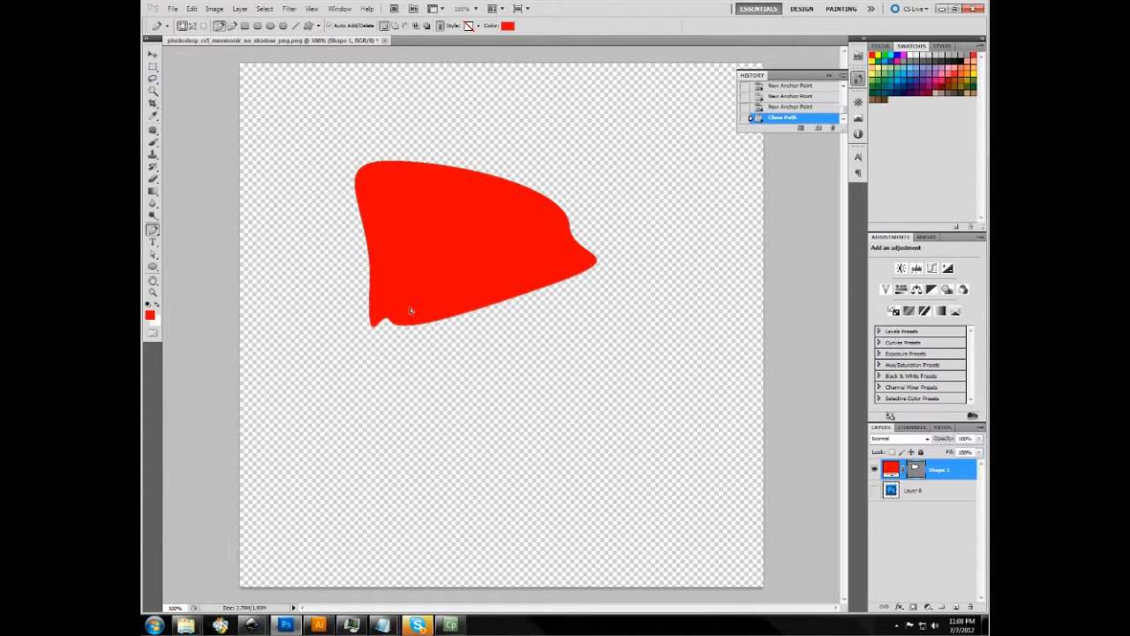
Draw a closed, straight-sided red triangle below the curved shape on its own shape layer.
{"action": "left_click", "coordinate": [385, 391]}
{"action": "left_click", "coordinate": [624, 420]}
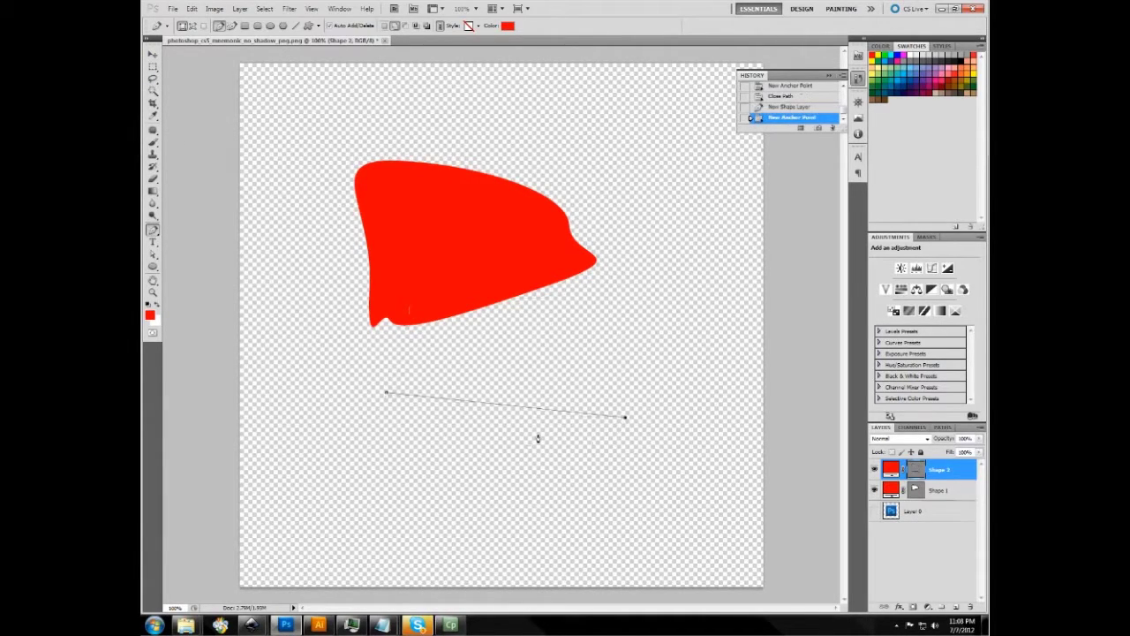
{"action": "left_click", "coordinate": [625, 452]}
{"action": "key", "text": "ctrl+z"}
{"action": "left_click", "coordinate": [479, 486]}
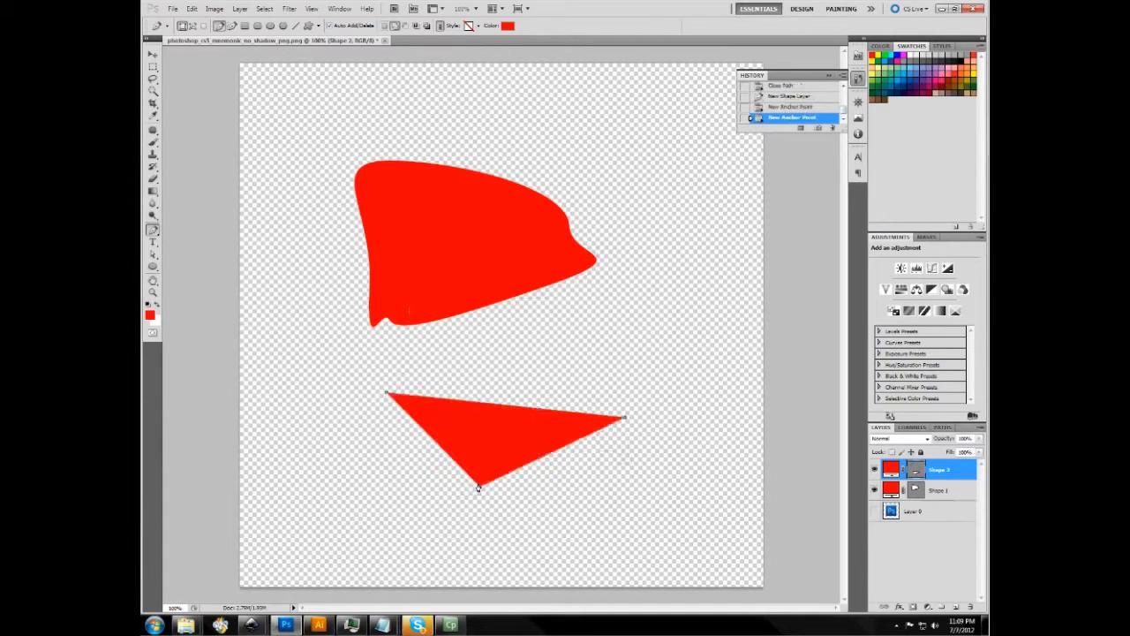
{"action": "left_click", "coordinate": [386, 397]}
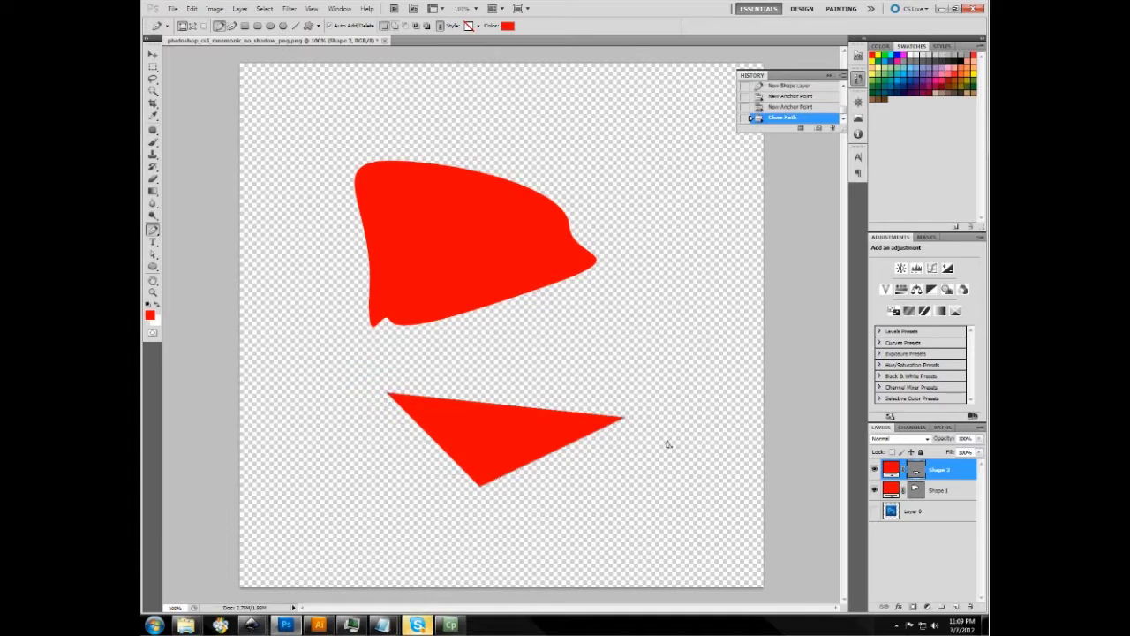
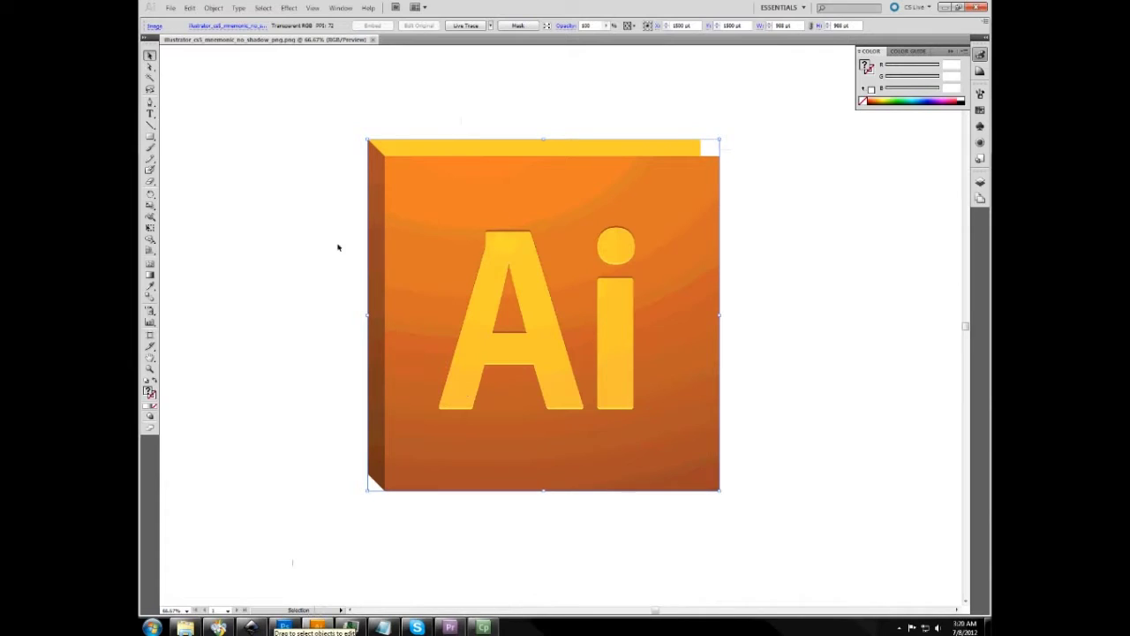
Switch among Illustrator, Photoshop and Inkscape to compare their windows, and minimize Photoshop.
{"action": "left_click", "coordinate": [317, 627]}
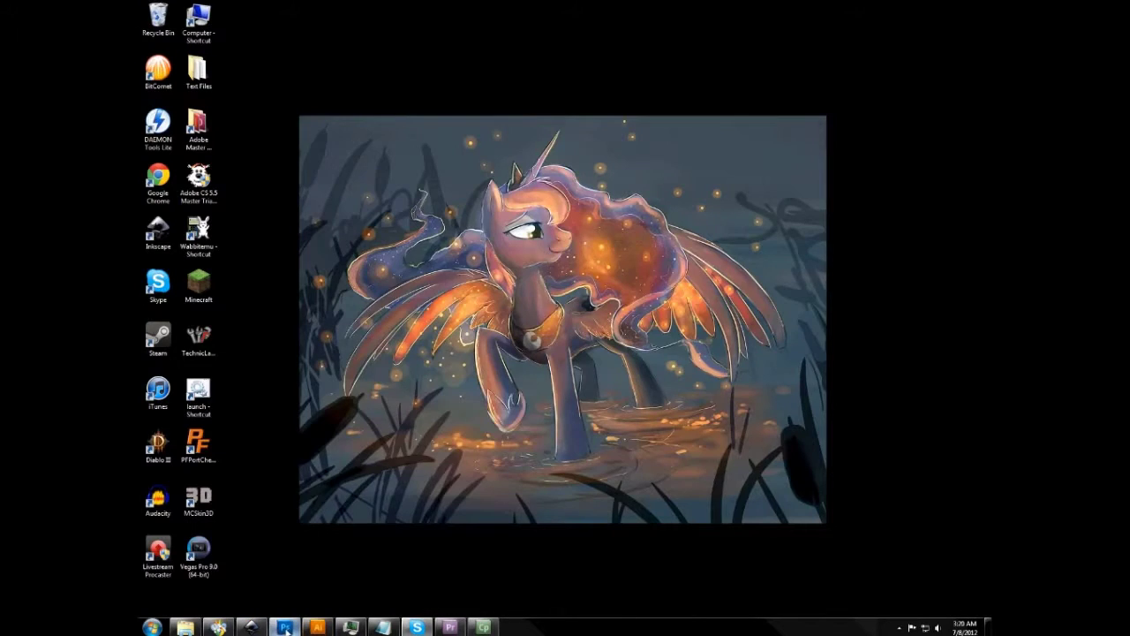
{"action": "left_click", "coordinate": [284, 627]}
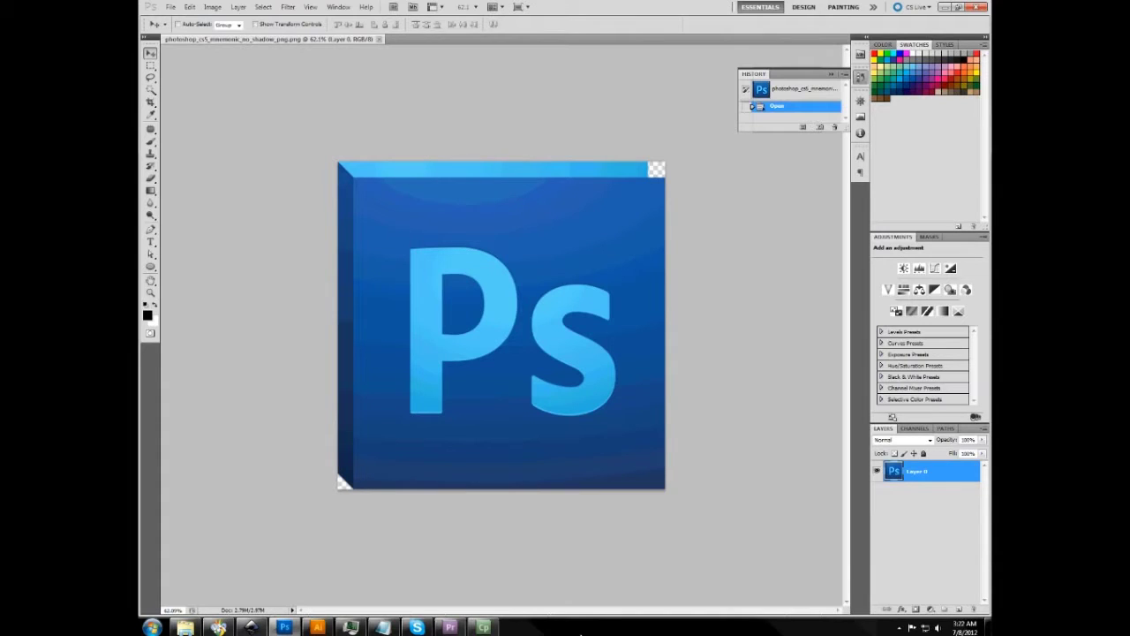
{"action": "left_click", "coordinate": [318, 627]}
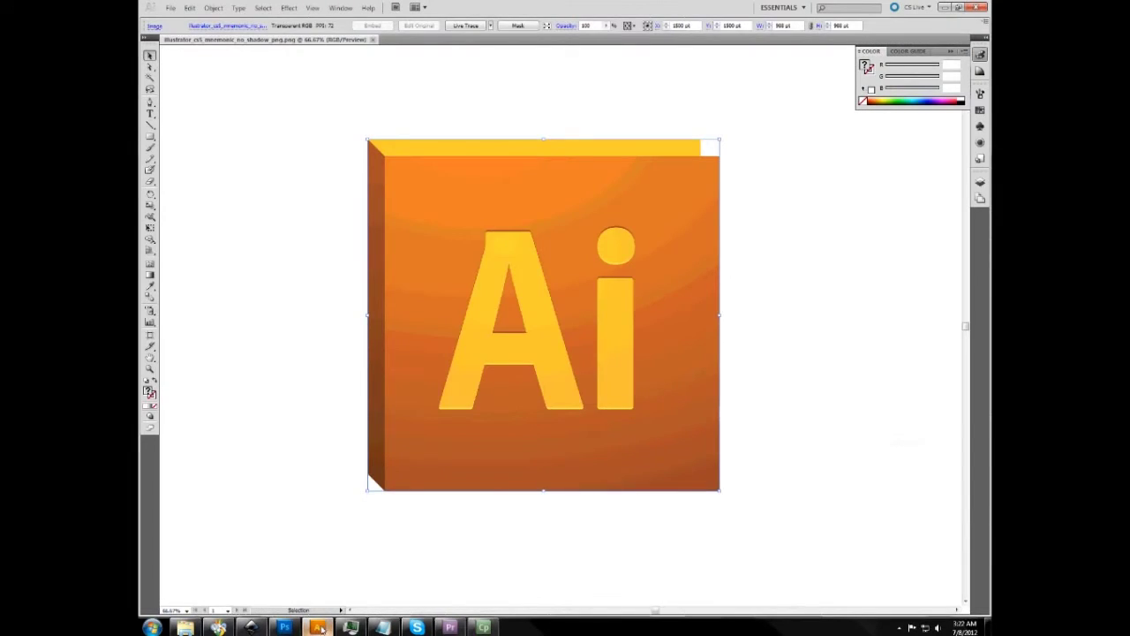
{"action": "left_click", "coordinate": [252, 627]}
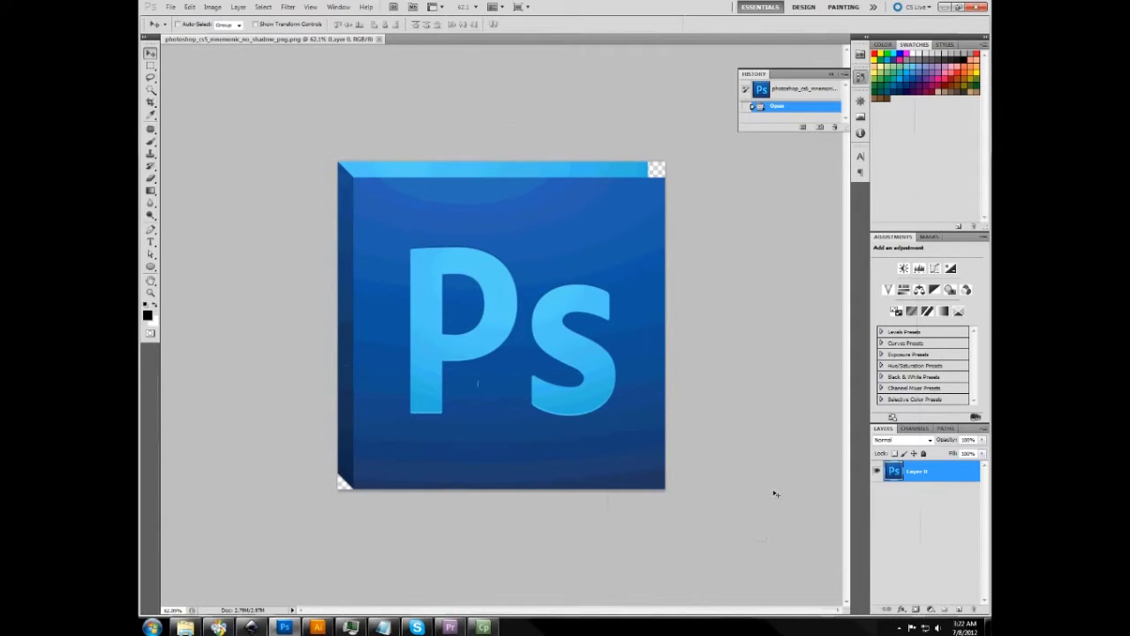
{"action": "left_click", "coordinate": [944, 7]}
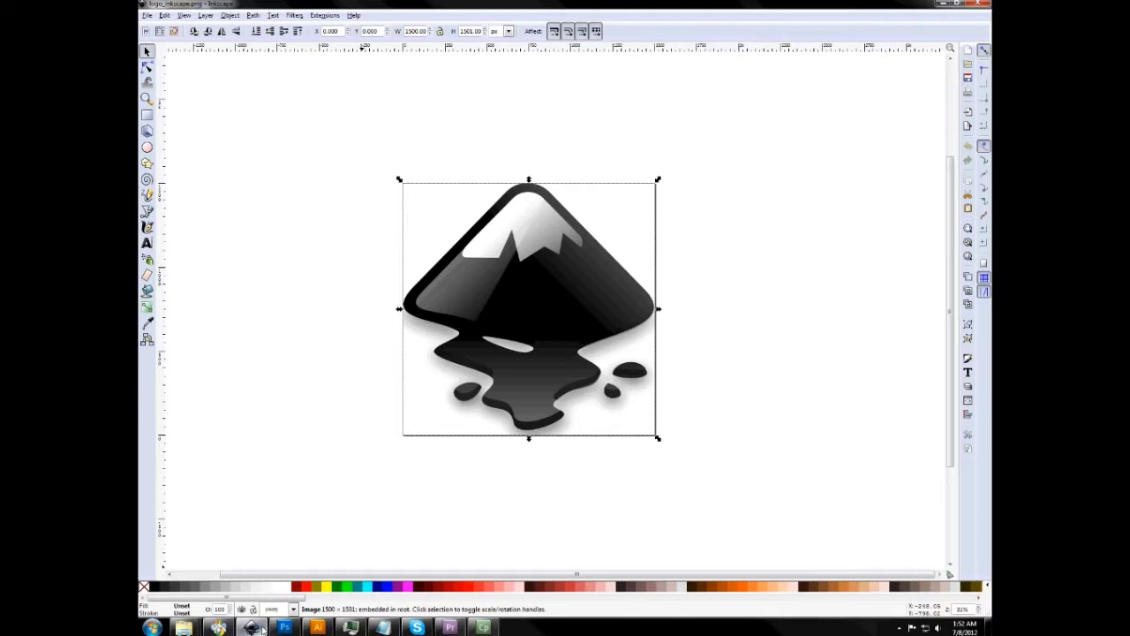
Bring up Photoshop with the pony artwork and alternate between it, Illustrator and Inkscape.
{"action": "left_click", "coordinate": [284, 628]}
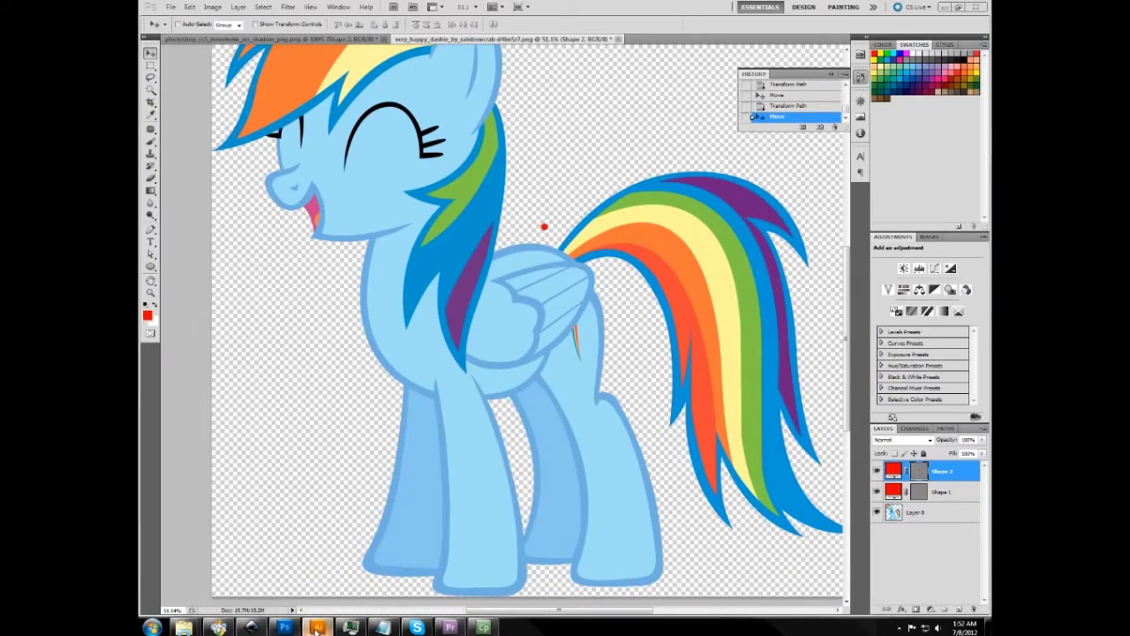
{"action": "left_click", "coordinate": [316, 628]}
{"action": "left_click", "coordinate": [250, 627]}
{"action": "left_click", "coordinate": [284, 628]}
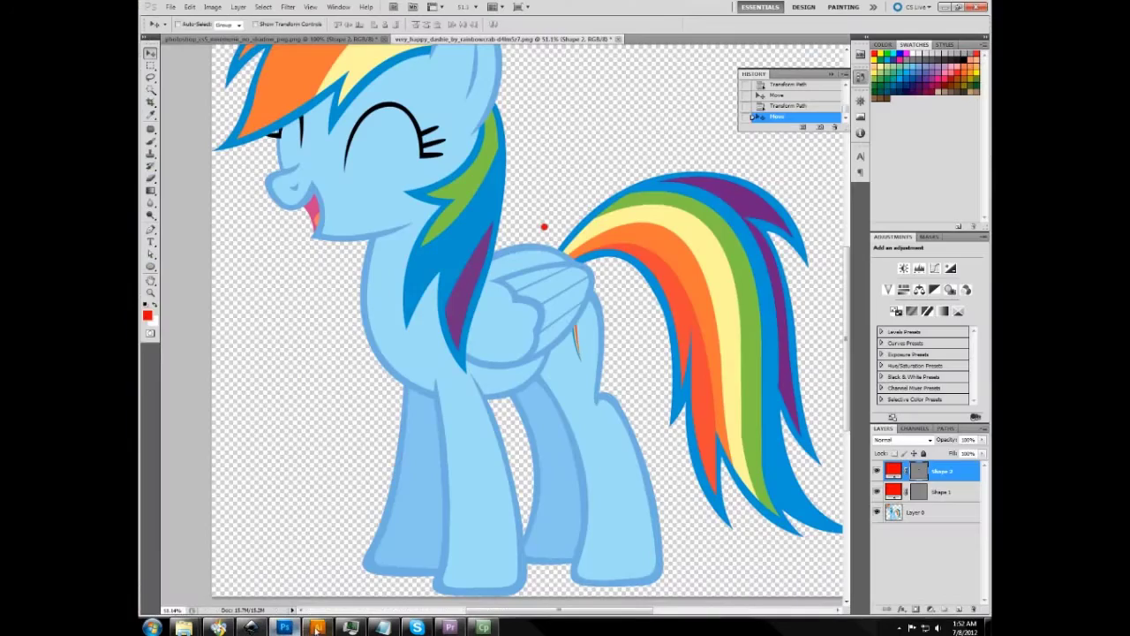
{"action": "left_click", "coordinate": [316, 628]}
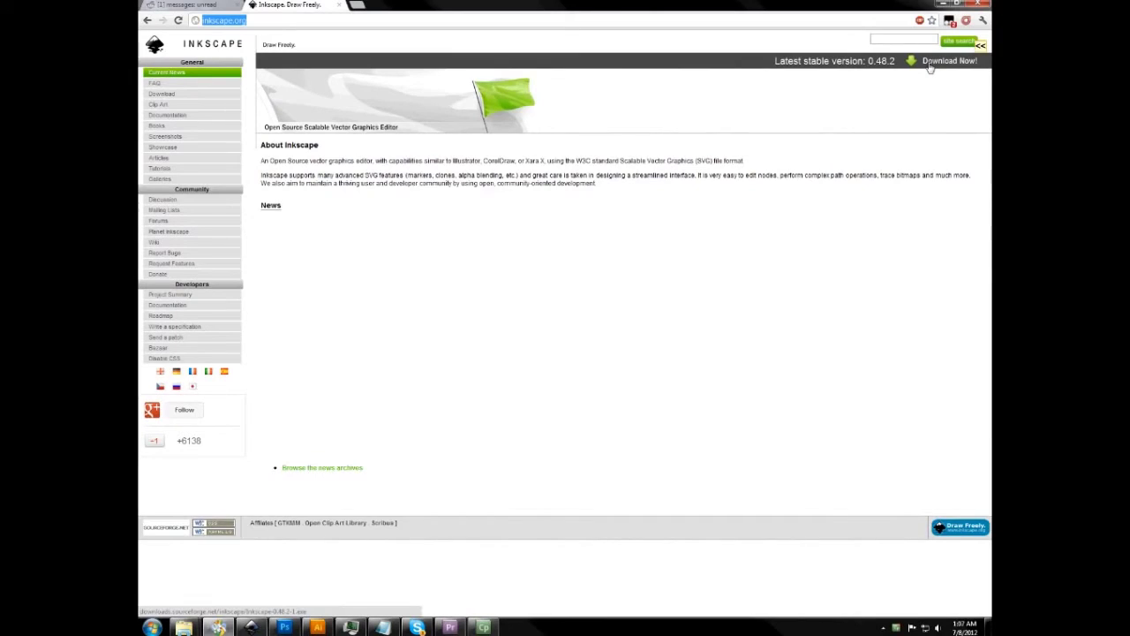
Minimize the browser showing the Inkscape website, view Inkscape and Illustrator, and return to the logo document in Photoshop.
{"action": "left_click", "coordinate": [940, 5]}
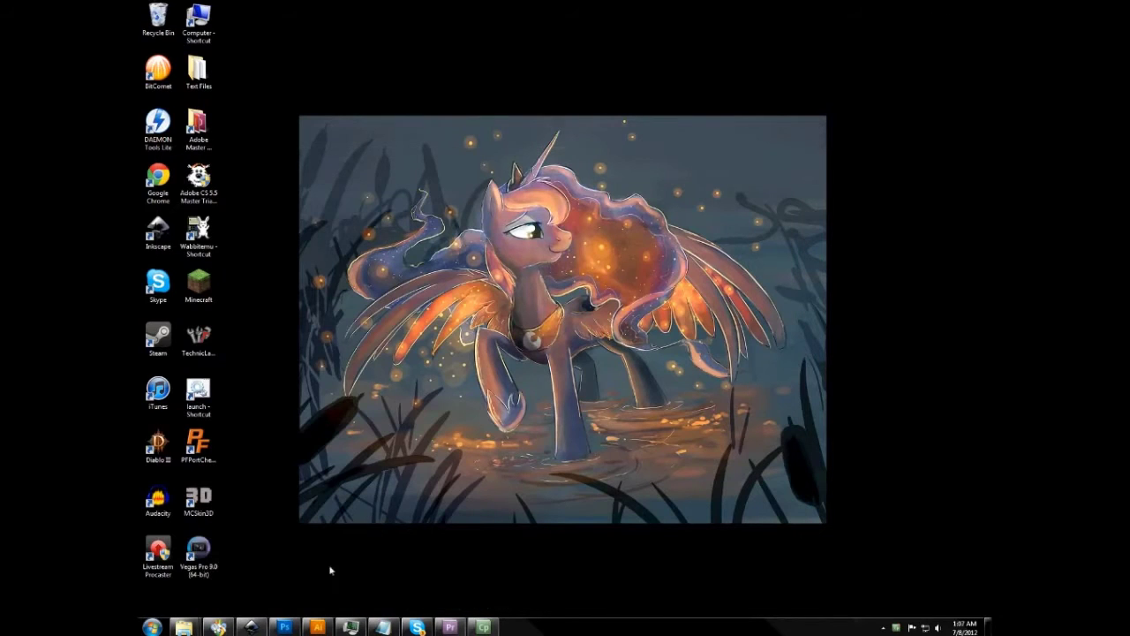
{"action": "left_click", "coordinate": [252, 627]}
{"action": "left_click", "coordinate": [298, 625]}
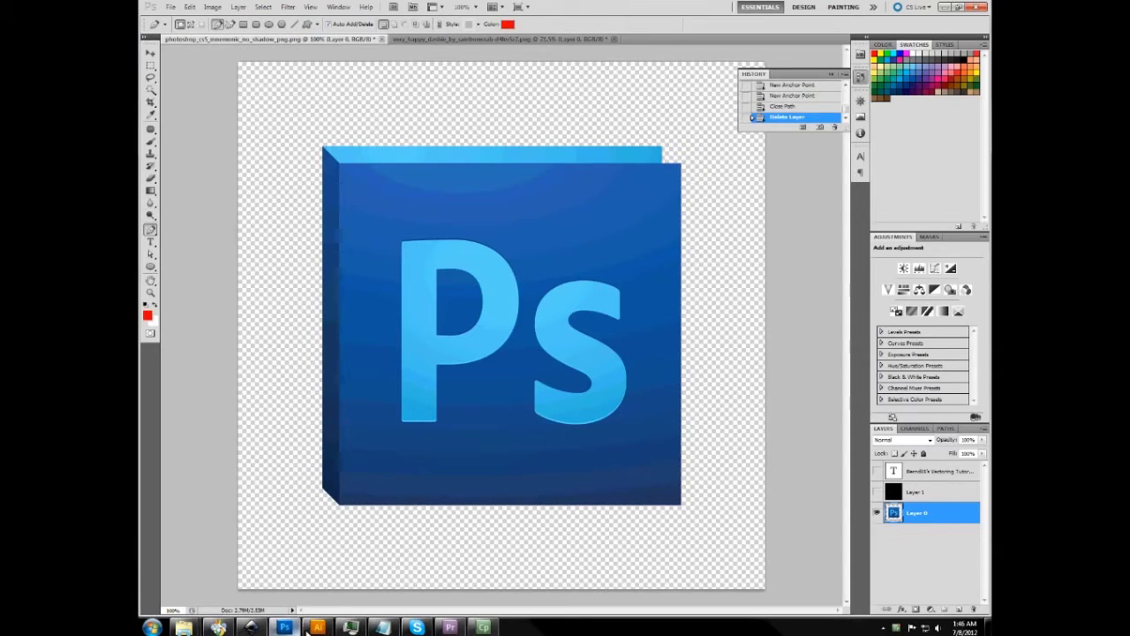
{"action": "left_click", "coordinate": [316, 627]}
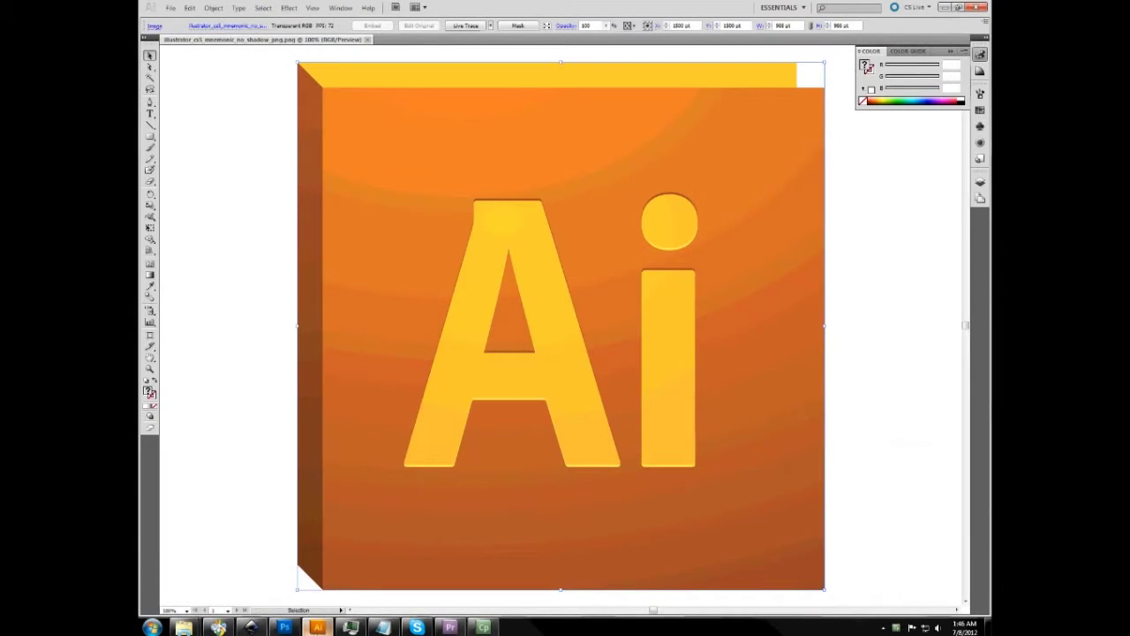
{"action": "left_click", "coordinate": [284, 627]}
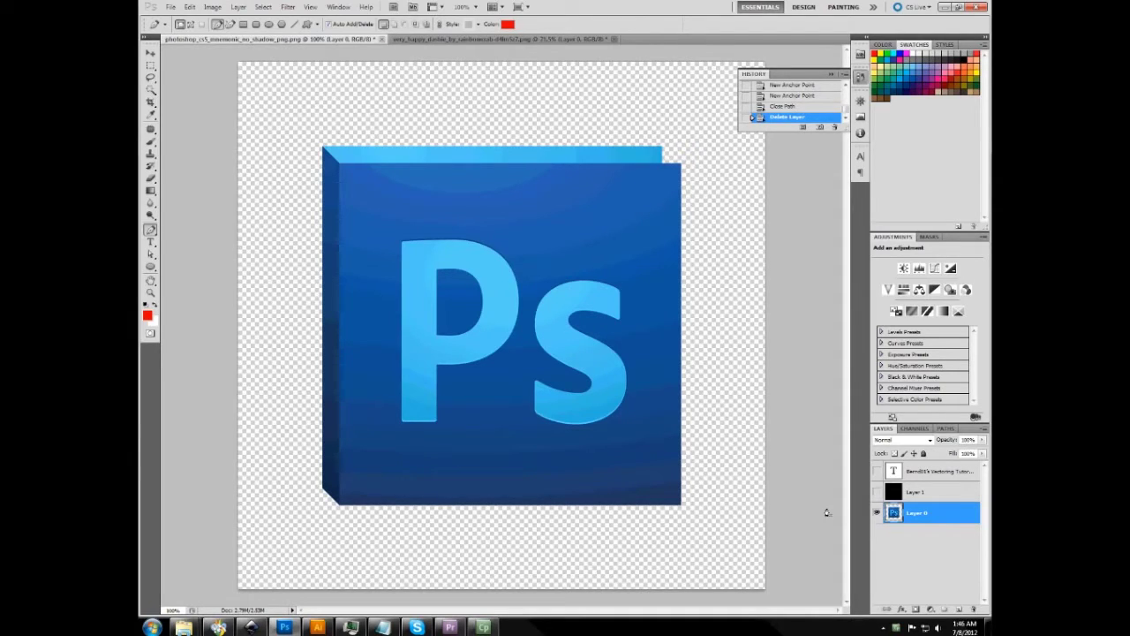
Draw a closed four-sided red shape over the Ps lettering and set its layer opacity to 100%.
{"action": "left_click", "coordinate": [936, 496]}
{"action": "left_click", "coordinate": [433, 247]}
{"action": "left_click", "coordinate": [433, 407]}
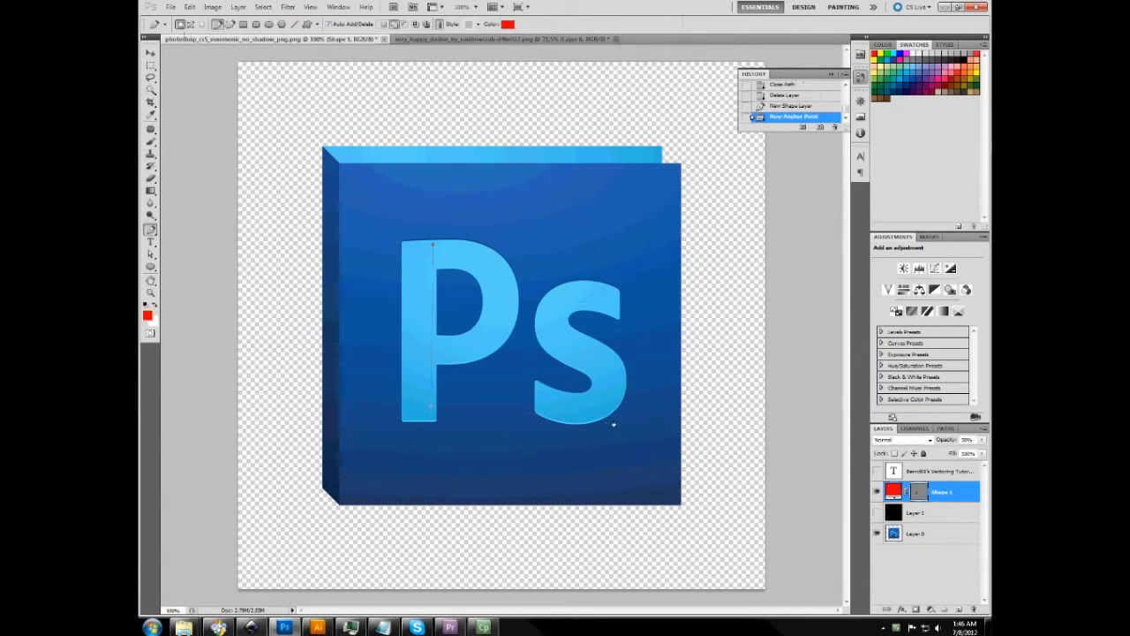
{"action": "left_click", "coordinate": [614, 418]}
{"action": "left_click", "coordinate": [626, 250]}
{"action": "left_click", "coordinate": [433, 250]}
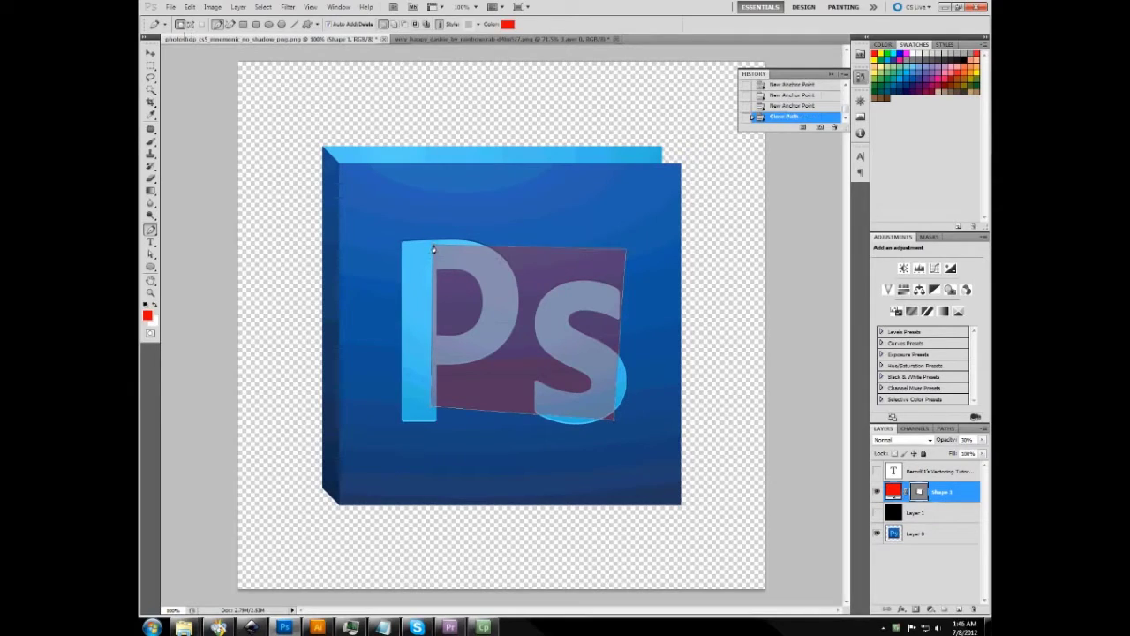
{"action": "key", "text": "0"}
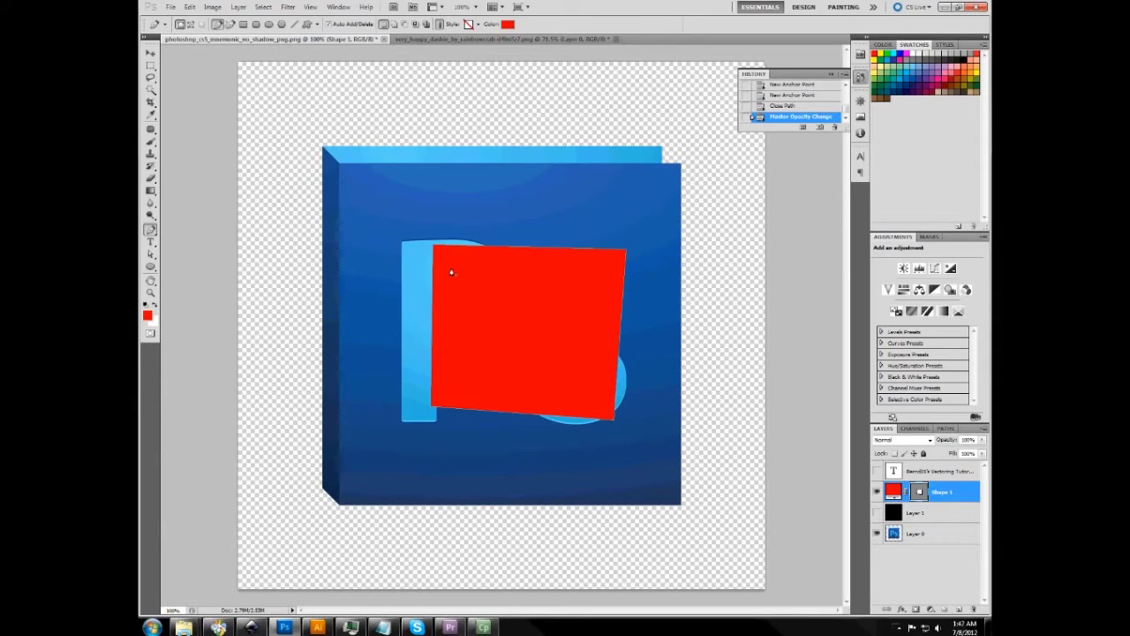
Alternate between Illustrator's Ai logo and Photoshop's Ps logo documents, ending in Photoshop.
{"action": "left_click", "coordinate": [323, 627]}
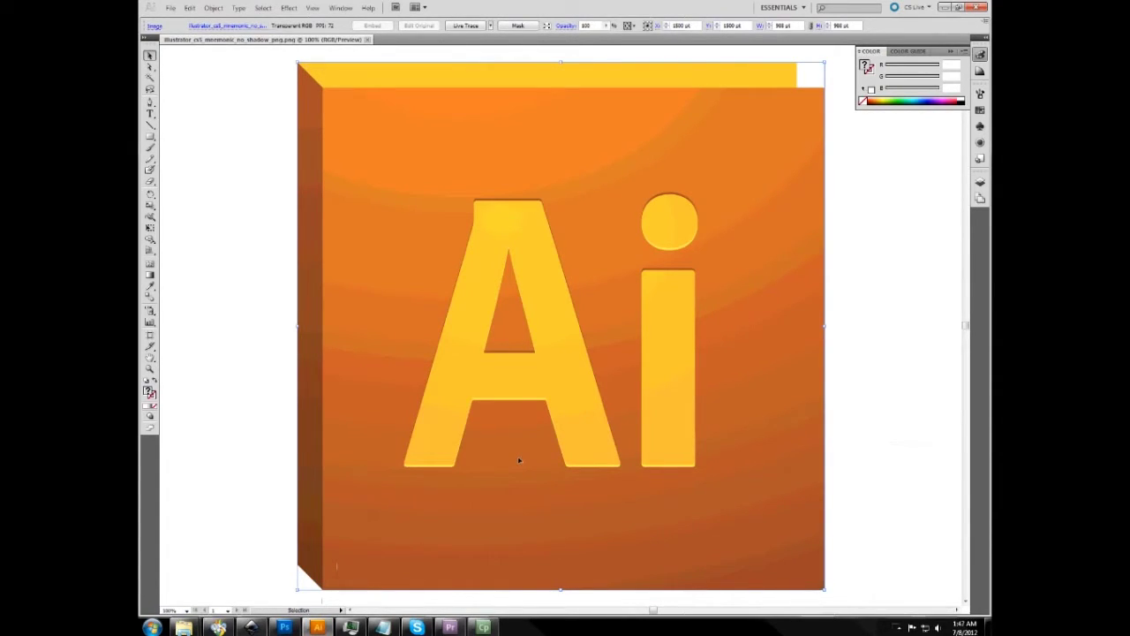
{"action": "left_click", "coordinate": [284, 626]}
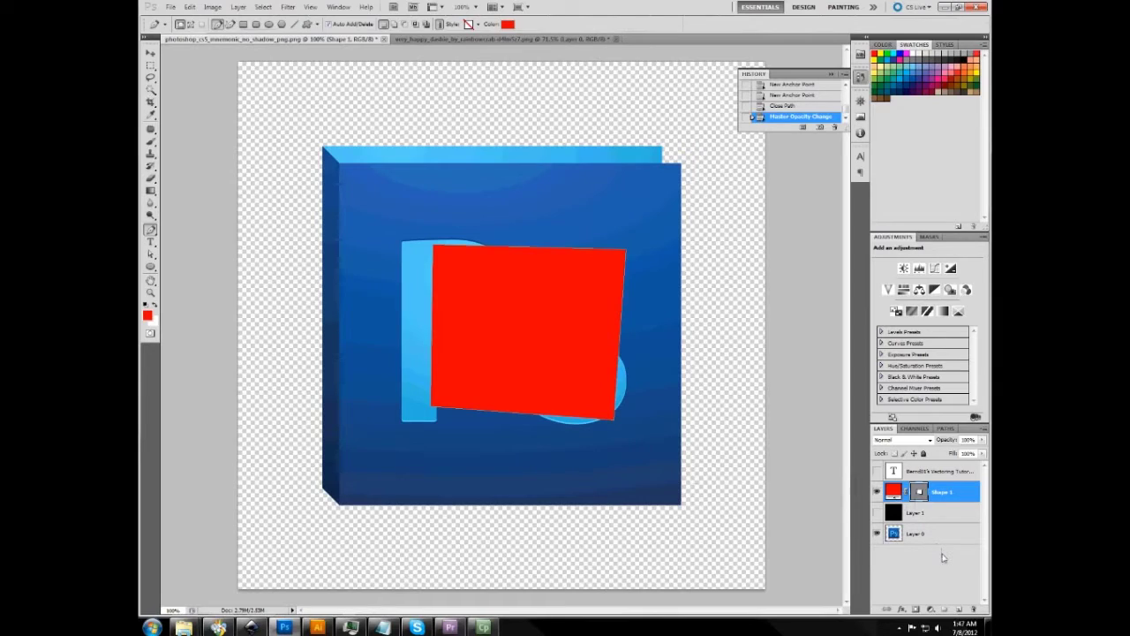
{"action": "left_click", "coordinate": [318, 627]}
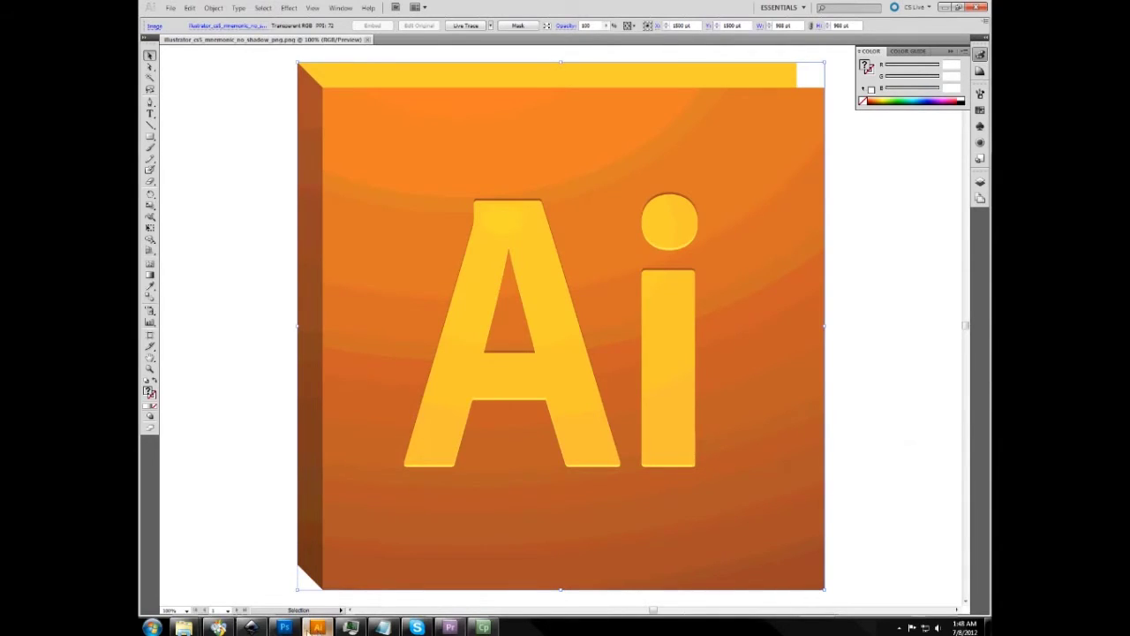
{"action": "left_click", "coordinate": [285, 627]}
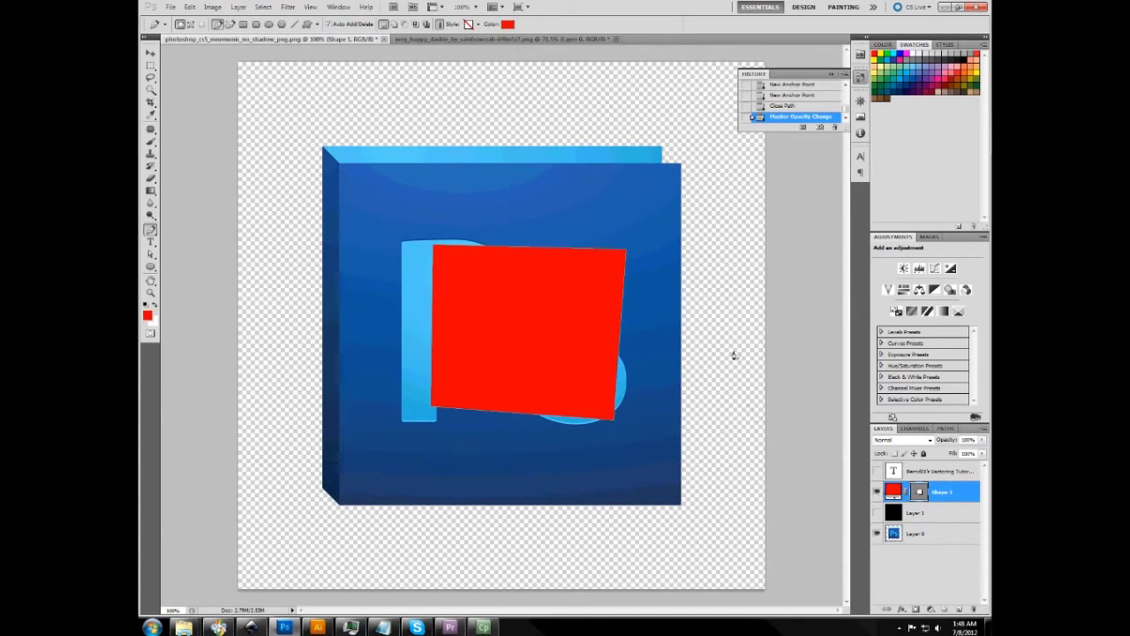
Draw a large irregular red shape with straight edges across and around the Ps logo on a new shape layer.
{"action": "left_click", "coordinate": [706, 273]}
{"action": "left_click", "coordinate": [710, 388]}
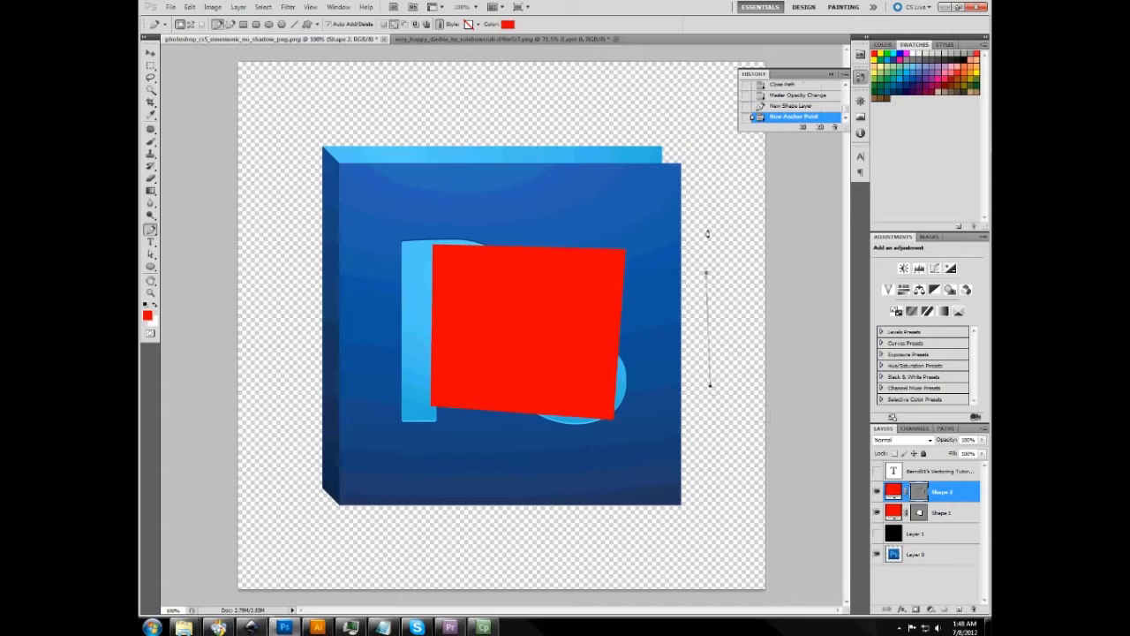
{"action": "left_click", "coordinate": [344, 130]}
{"action": "left_click", "coordinate": [643, 139]}
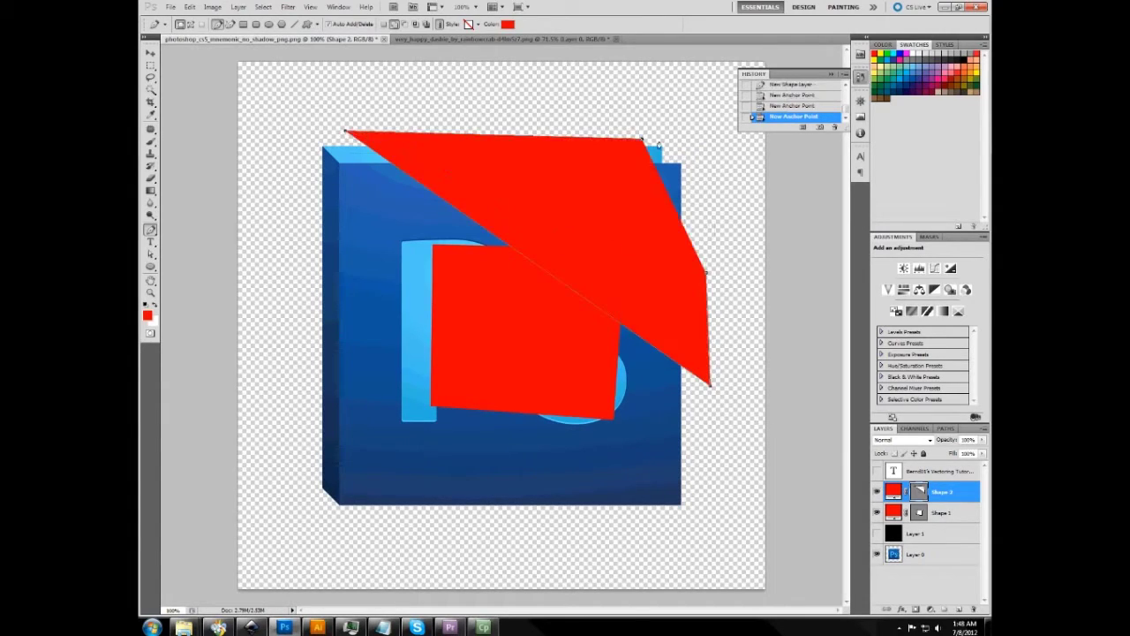
{"action": "left_click", "coordinate": [722, 183]}
{"action": "left_click", "coordinate": [726, 450]}
{"action": "left_click", "coordinate": [426, 540]}
{"action": "left_click", "coordinate": [272, 450]}
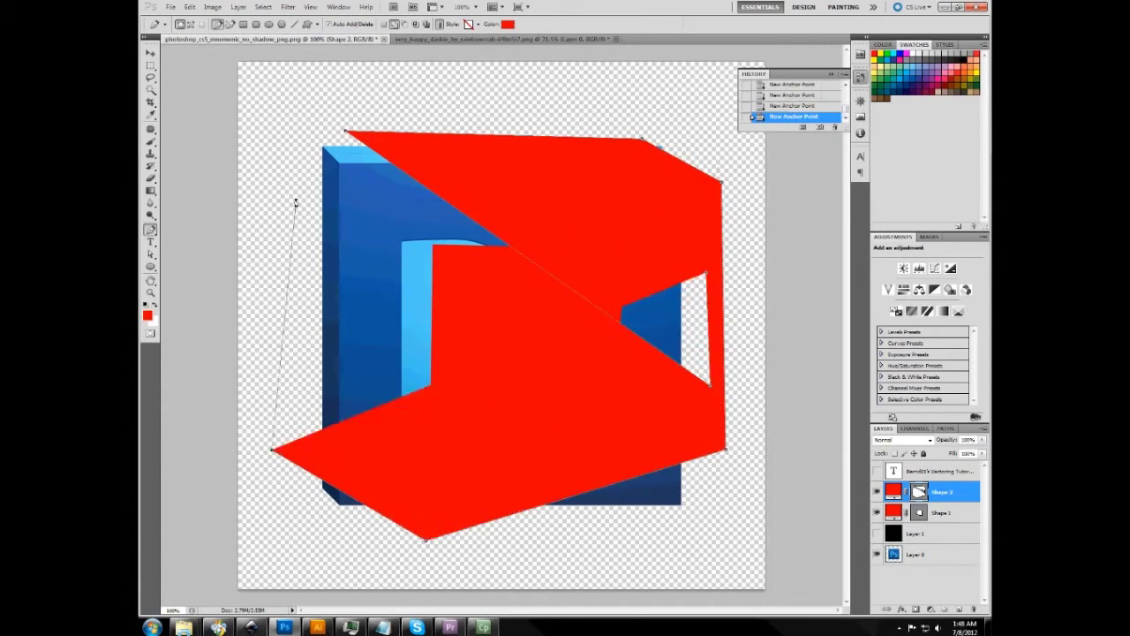
{"action": "left_click", "coordinate": [297, 201]}
{"action": "left_click", "coordinate": [345, 131]}
In the very_happy_dashie pony document, trace the back mane's outer edge, pointed tip and front lock with a red Pen shape.
{"action": "left_click", "coordinate": [424, 40]}
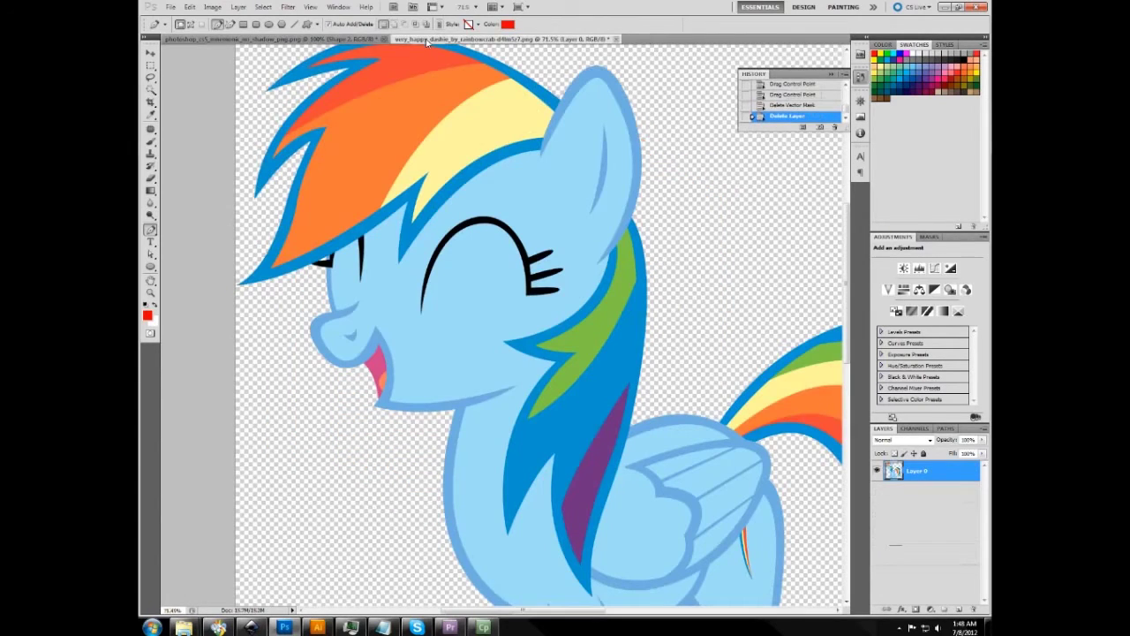
{"action": "left_click_drag", "start_coordinate": [633, 294], "coordinate": [521, 152]}
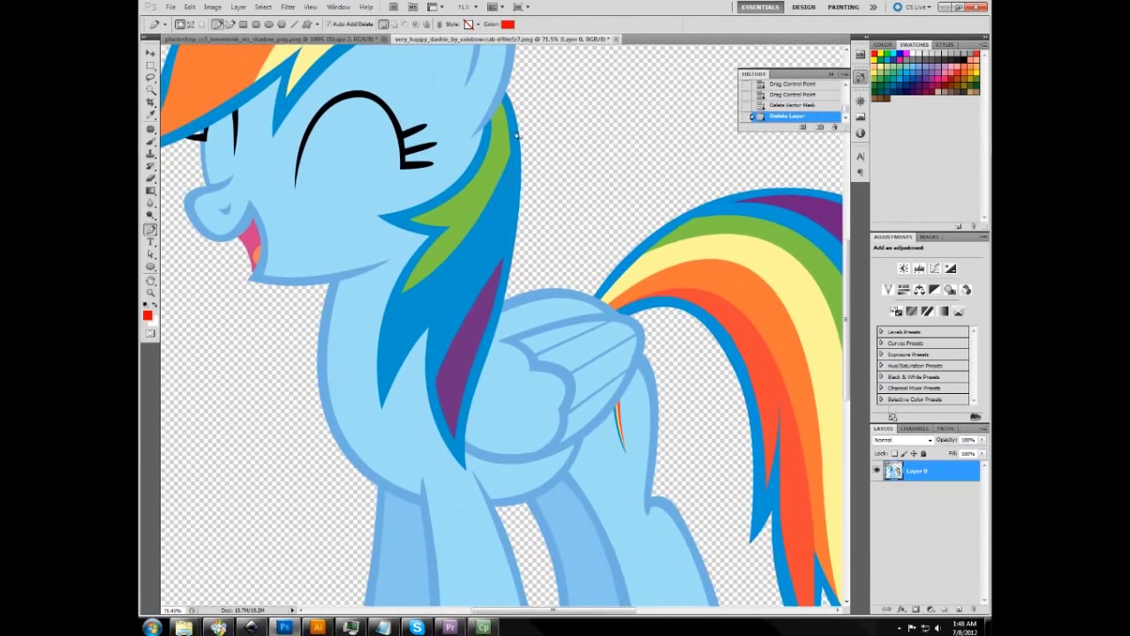
{"action": "left_click", "coordinate": [521, 152]}
{"action": "left_click_drag", "start_coordinate": [517, 228], "coordinate": [528, 181]}
{"action": "left_click_drag", "start_coordinate": [463, 466], "coordinate": [465, 492]}
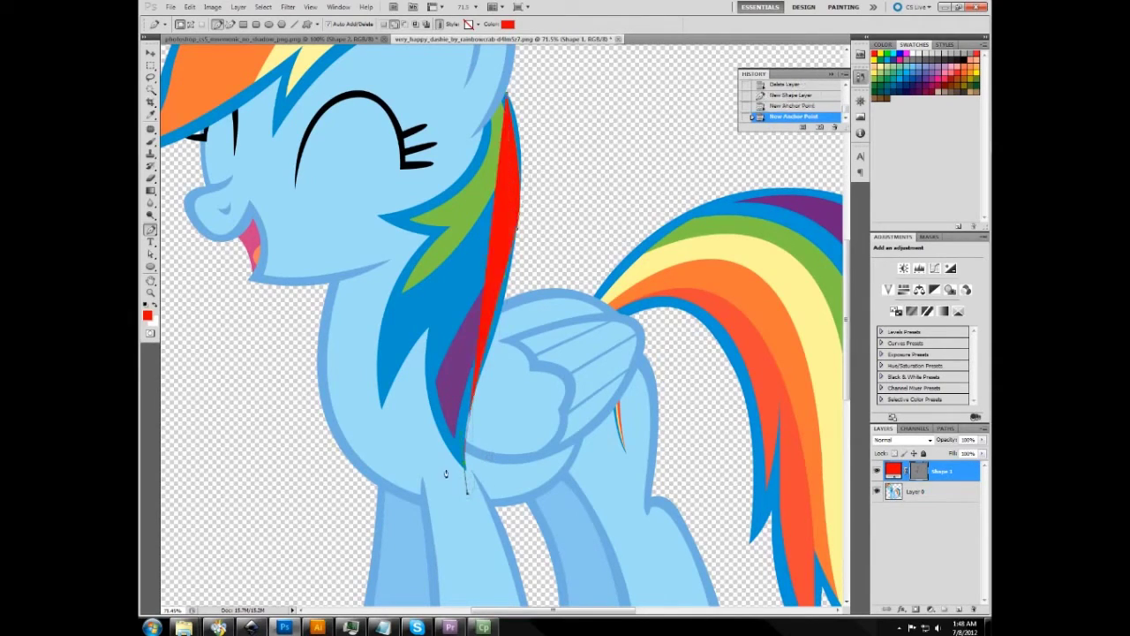
{"action": "left_click", "coordinate": [464, 465], "text": "alt"}
{"action": "left_click", "coordinate": [435, 289]}
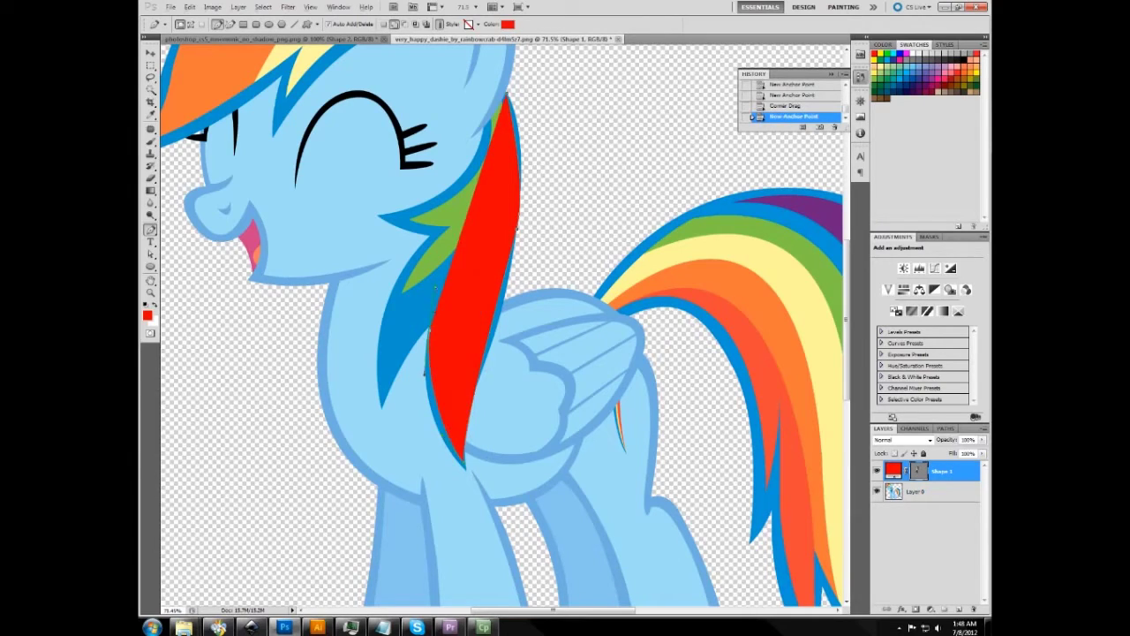
{"action": "left_click_drag", "start_coordinate": [387, 406], "coordinate": [361, 459]}
Extend the red Pen shape over the rest of the back mane's lower locks to the front of the neck.
{"action": "key", "text": "h"}
{"action": "left_click_drag", "start_coordinate": [474, 382], "coordinate": [412, 155]}
{"action": "key", "text": "h"}
{"action": "left_click", "coordinate": [357, 89]}
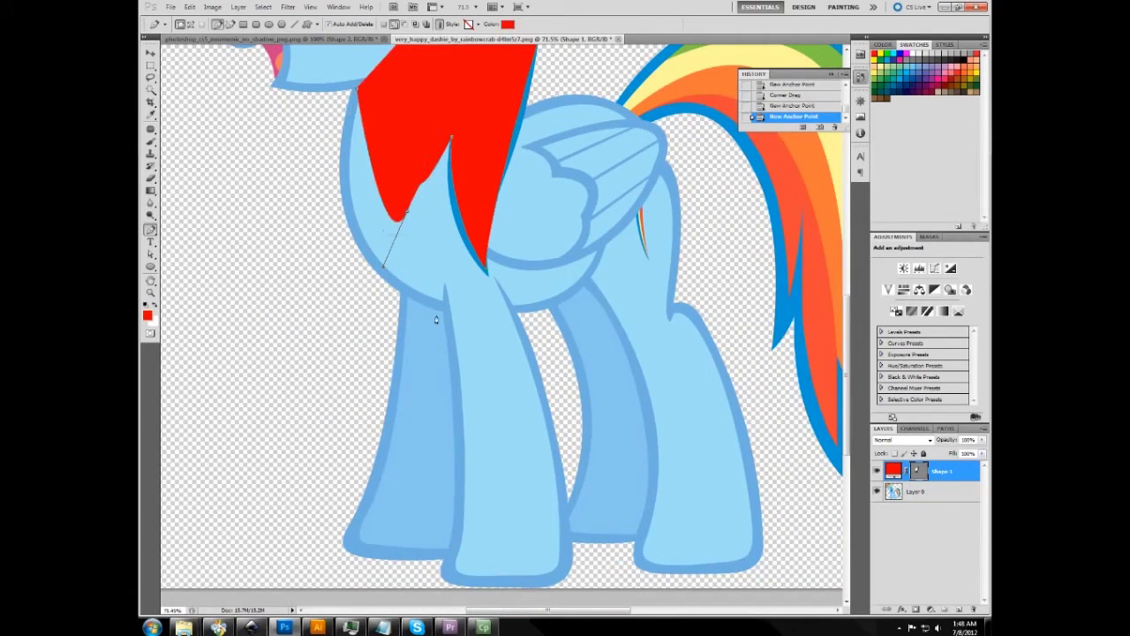
Draw a second red Pen shape with curved segments across the chest, front leg and hind leg.
{"action": "left_click_drag", "start_coordinate": [446, 307], "coordinate": [591, 357]}
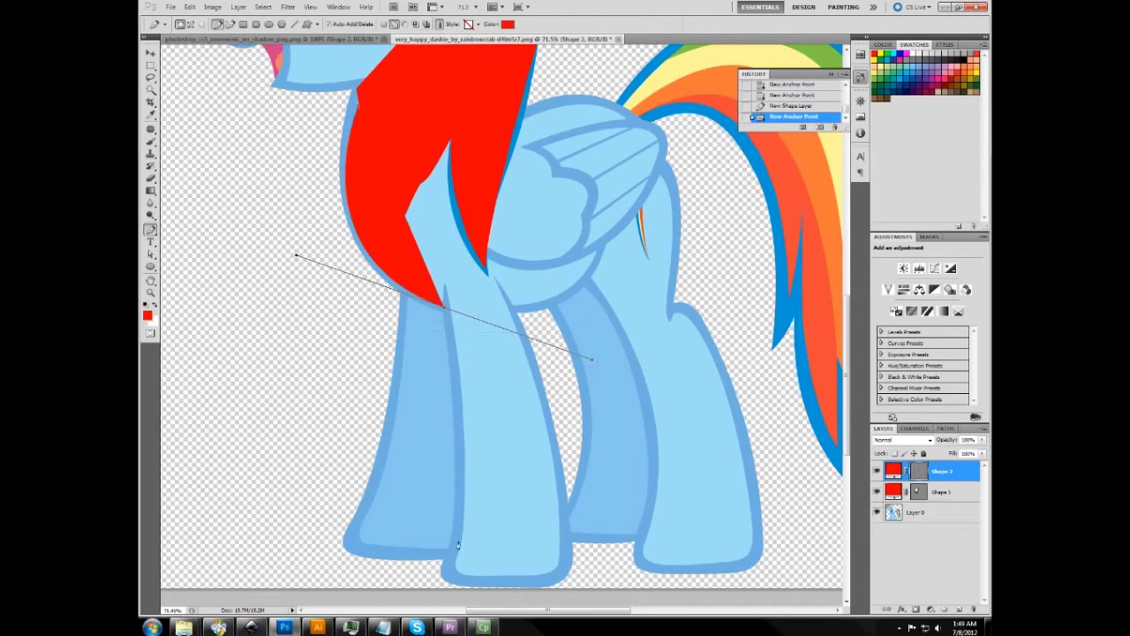
{"action": "left_click_drag", "start_coordinate": [455, 548], "coordinate": [445, 596]}
{"action": "left_click", "coordinate": [556, 558]}
{"action": "left_click", "coordinate": [521, 322]}
{"action": "left_click_drag", "start_coordinate": [700, 422], "coordinate": [699, 442]}
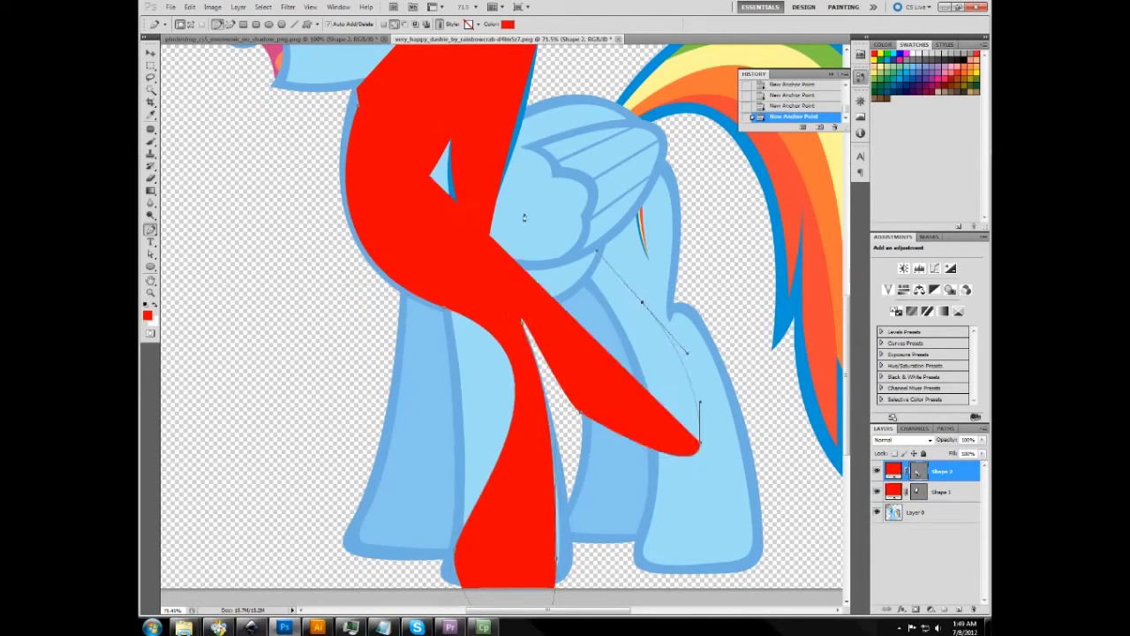
{"action": "left_click_drag", "start_coordinate": [642, 302], "coordinate": [687, 352]}
Delete both red shape layers from the pony document.
{"action": "left_click", "coordinate": [949, 492], "text": "shift"}
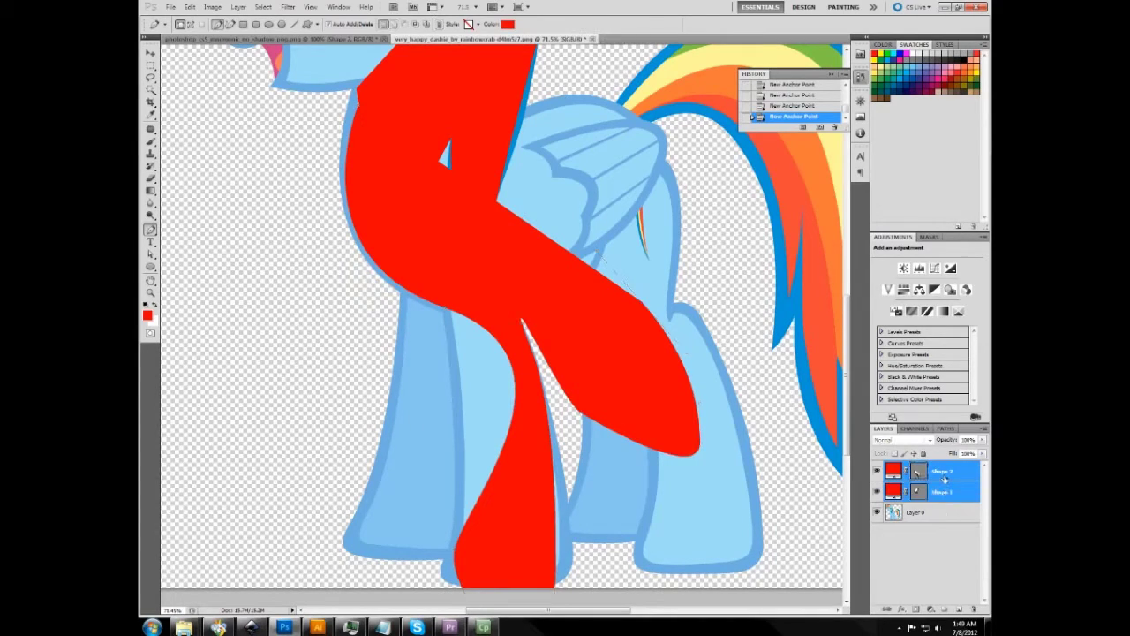
{"action": "left_click_drag", "start_coordinate": [948, 493], "coordinate": [974, 608]}
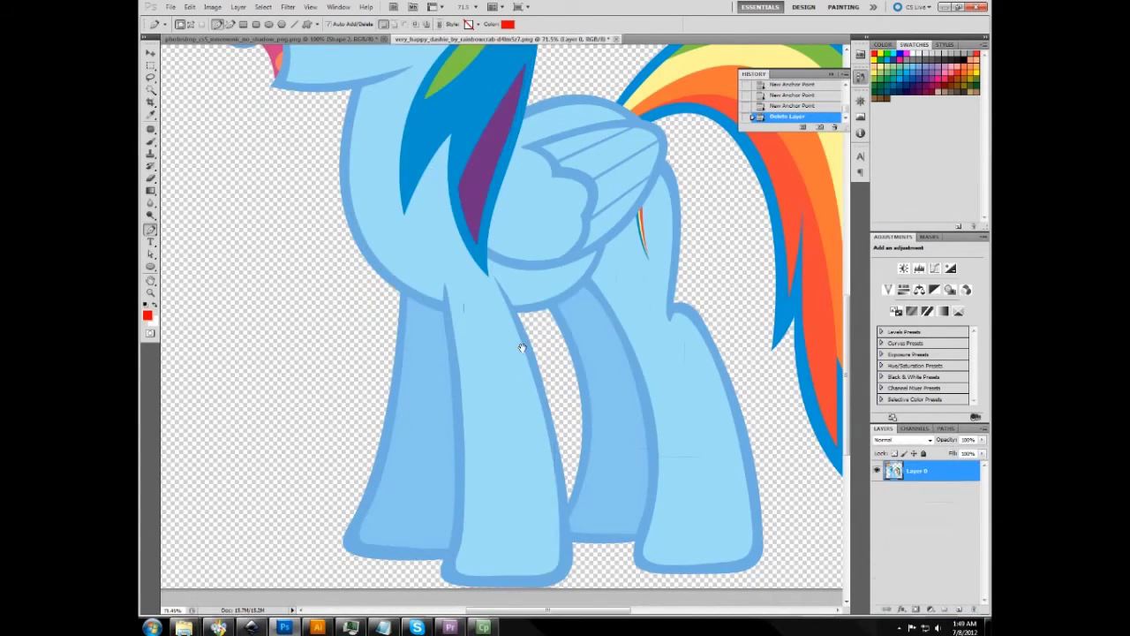
Draw a small red circle with the Ellipse tool on the blue fringe outline above the far eye.
{"action": "left_click_drag", "start_coordinate": [518, 341], "coordinate": [481, 270]}
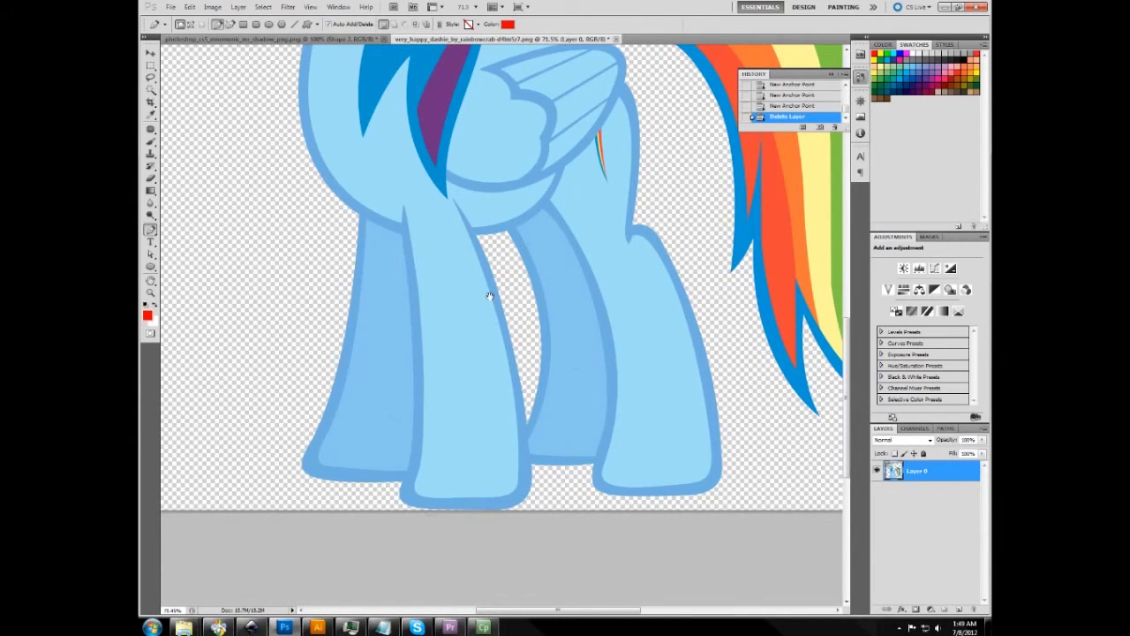
{"action": "left_click_drag", "start_coordinate": [488, 290], "coordinate": [528, 411]}
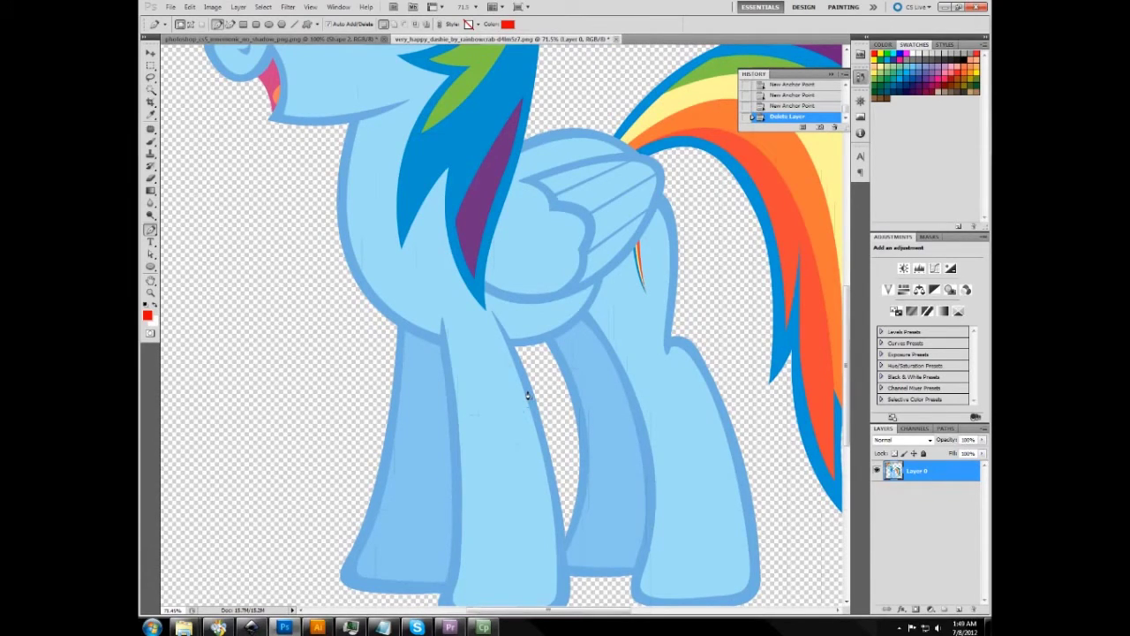
{"action": "left_click_drag", "start_coordinate": [527, 396], "coordinate": [623, 431]}
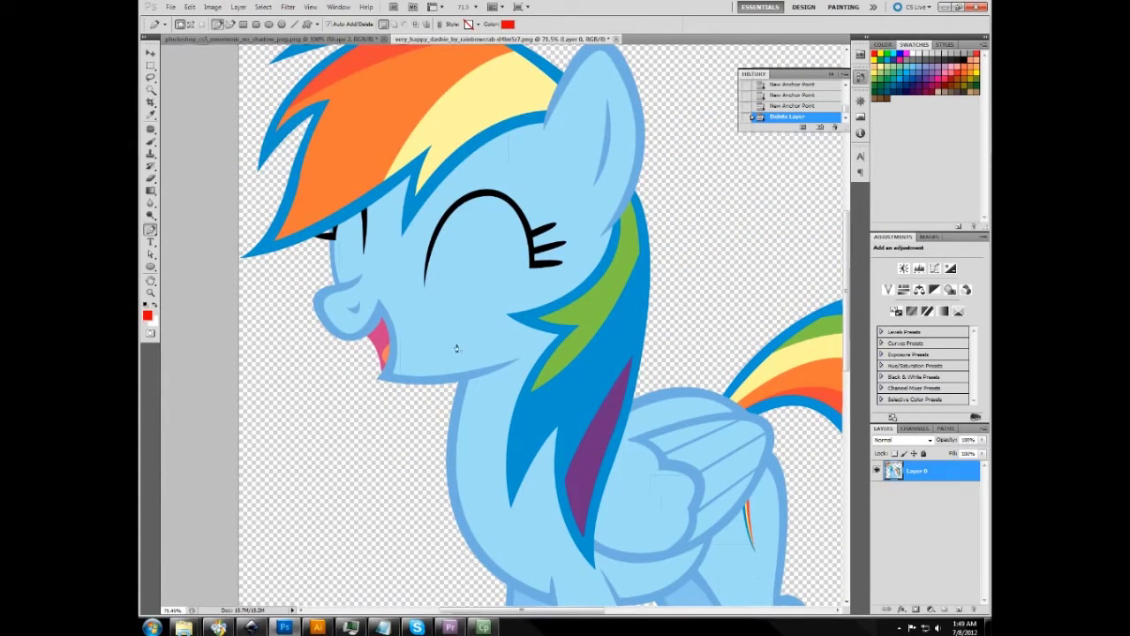
{"action": "left_click_drag", "start_coordinate": [473, 208], "coordinate": [481, 309]}
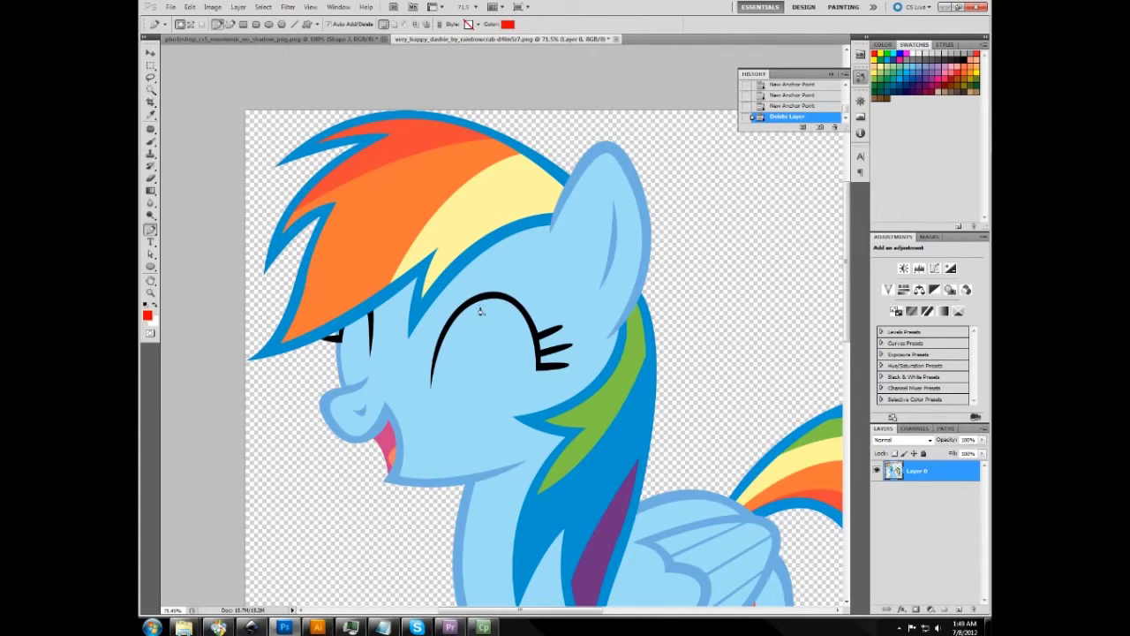
{"action": "left_click_drag", "start_coordinate": [537, 337], "coordinate": [547, 265]}
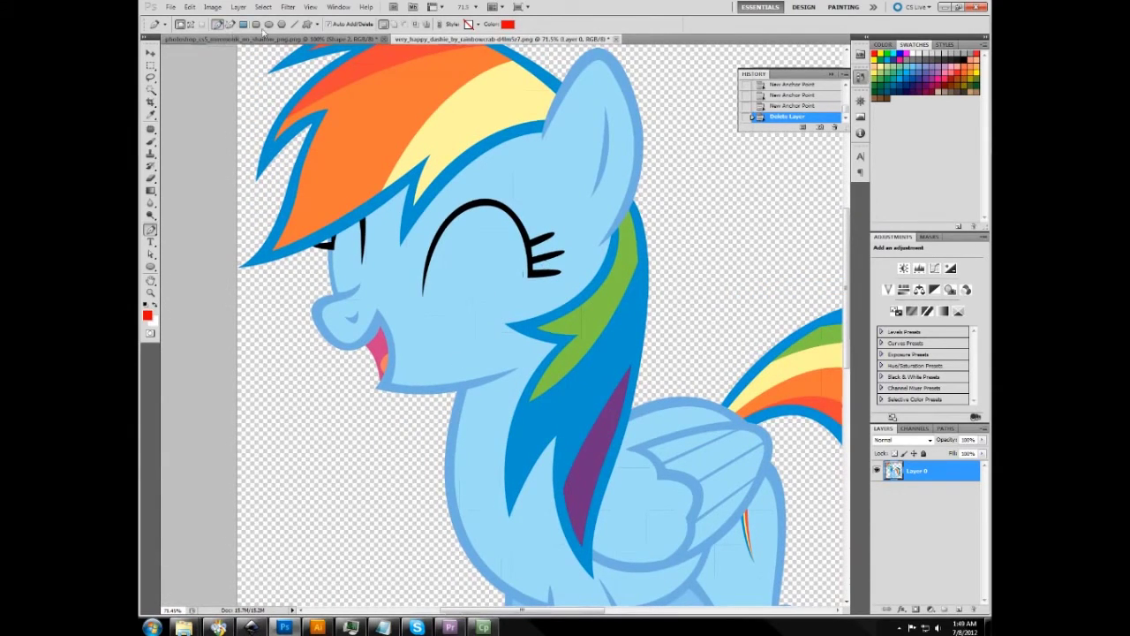
{"action": "left_click", "coordinate": [268, 25]}
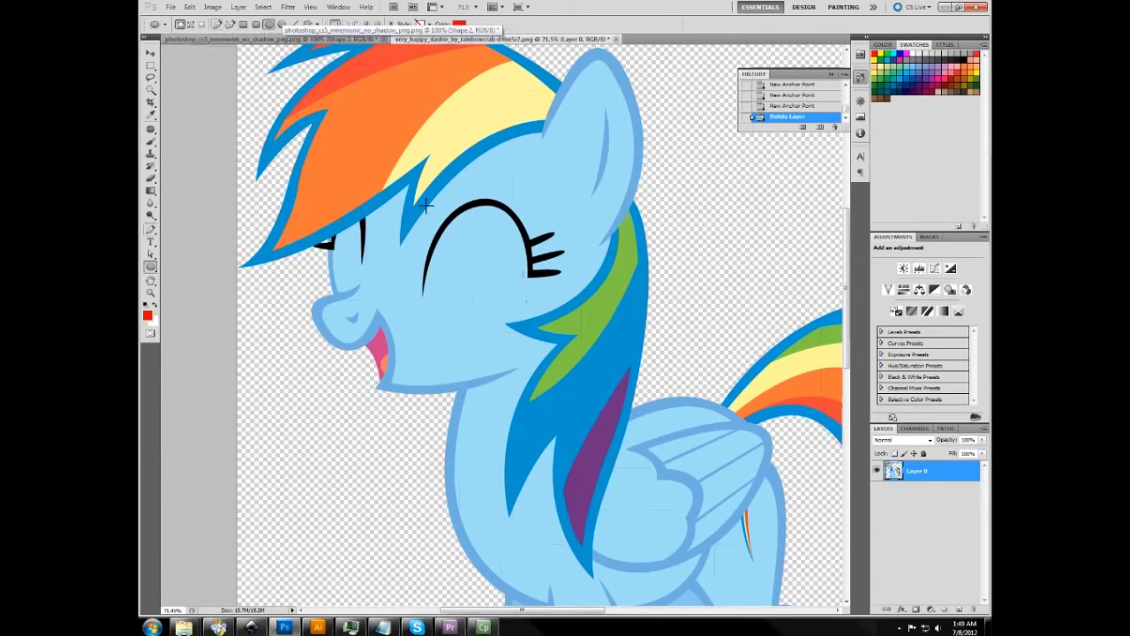
{"action": "left_click_drag", "start_coordinate": [426, 206], "coordinate": [453, 257]}
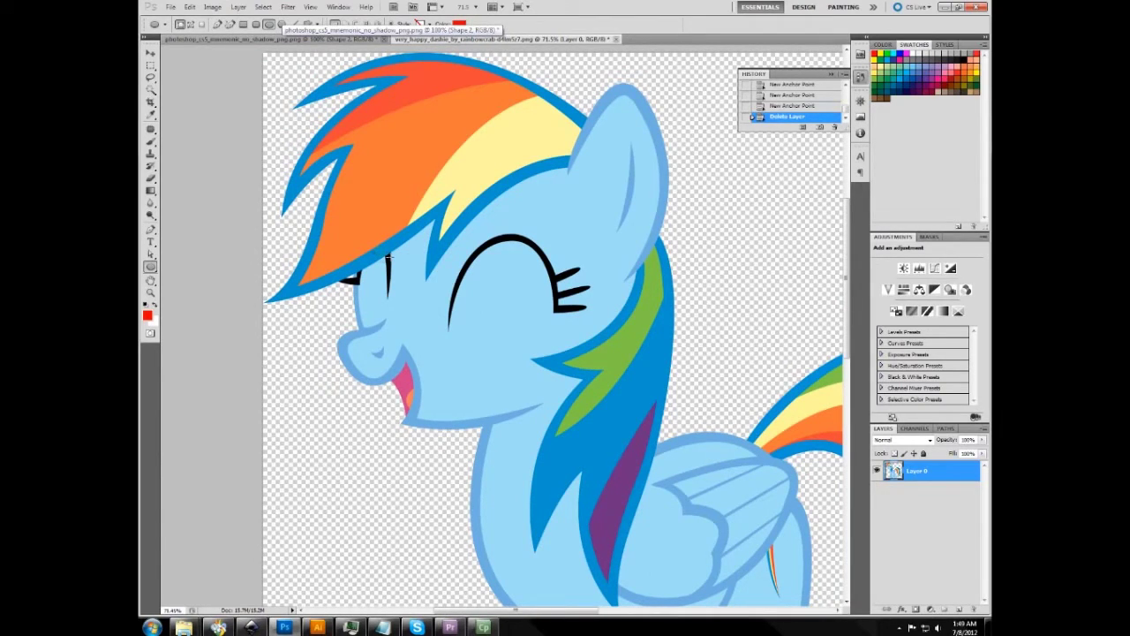
{"action": "left_click_drag", "start_coordinate": [387, 257], "coordinate": [378, 250]}
{"action": "key", "text": "ctrl+t"}
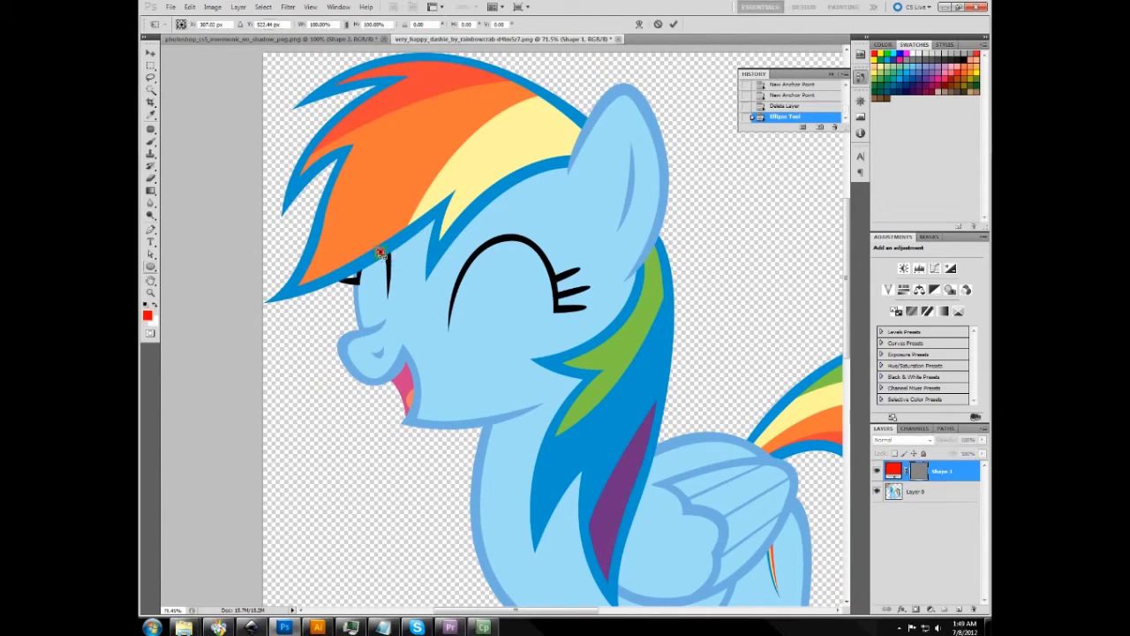
{"action": "scroll", "coordinate": [379, 253], "scroll_direction": "up", "scroll_amount": 5}
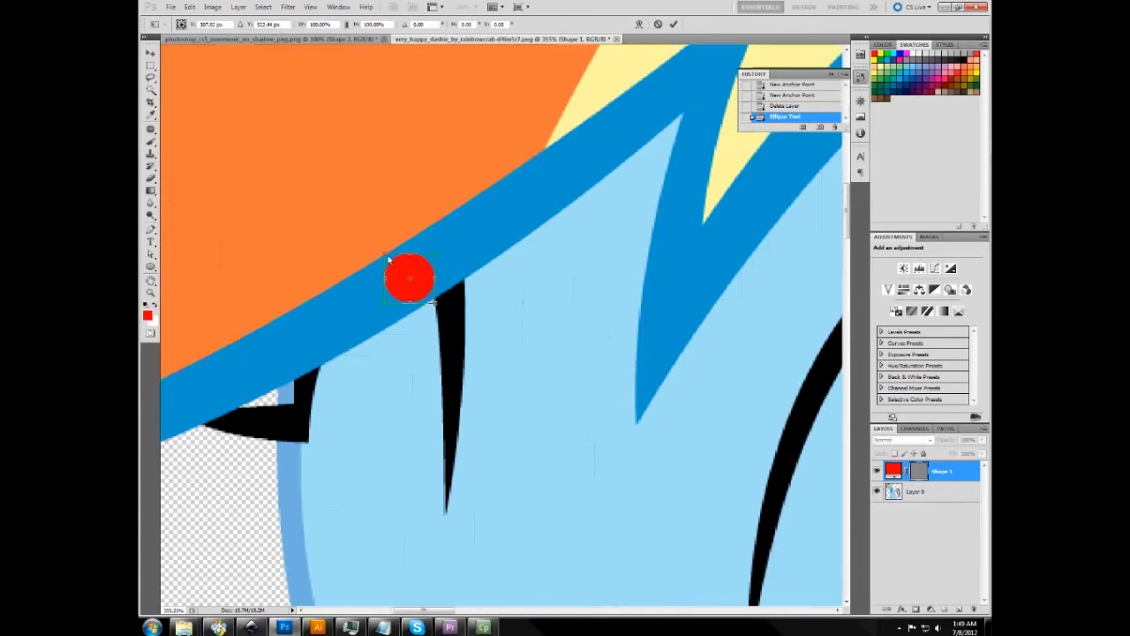
{"action": "key", "text": "Return"}
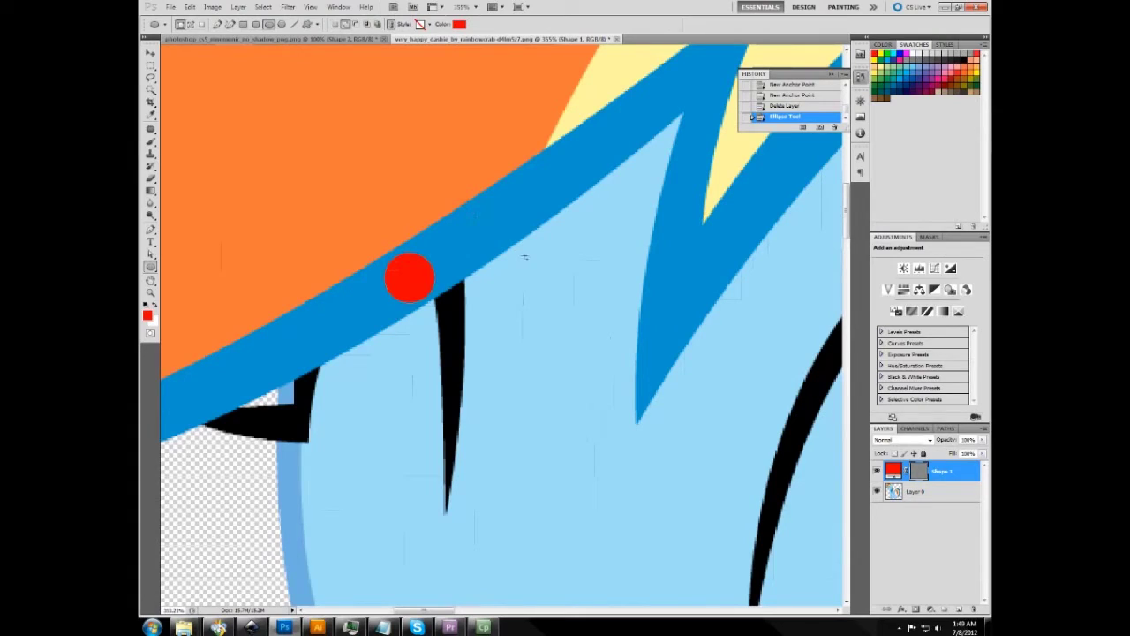
Add a larger red circle beside the first on the fringe outline, and delete the layer holding both.
{"action": "left_click_drag", "start_coordinate": [524, 267], "coordinate": [460, 198]}
{"action": "key", "text": "v"}
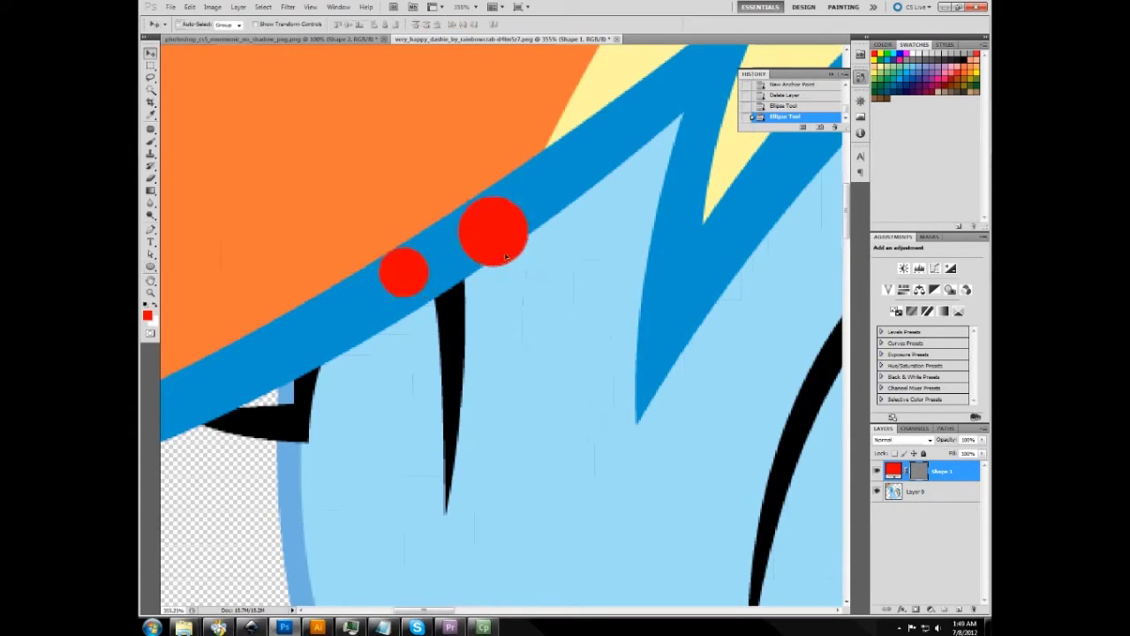
{"action": "left_click_drag", "start_coordinate": [506, 257], "coordinate": [502, 252]}
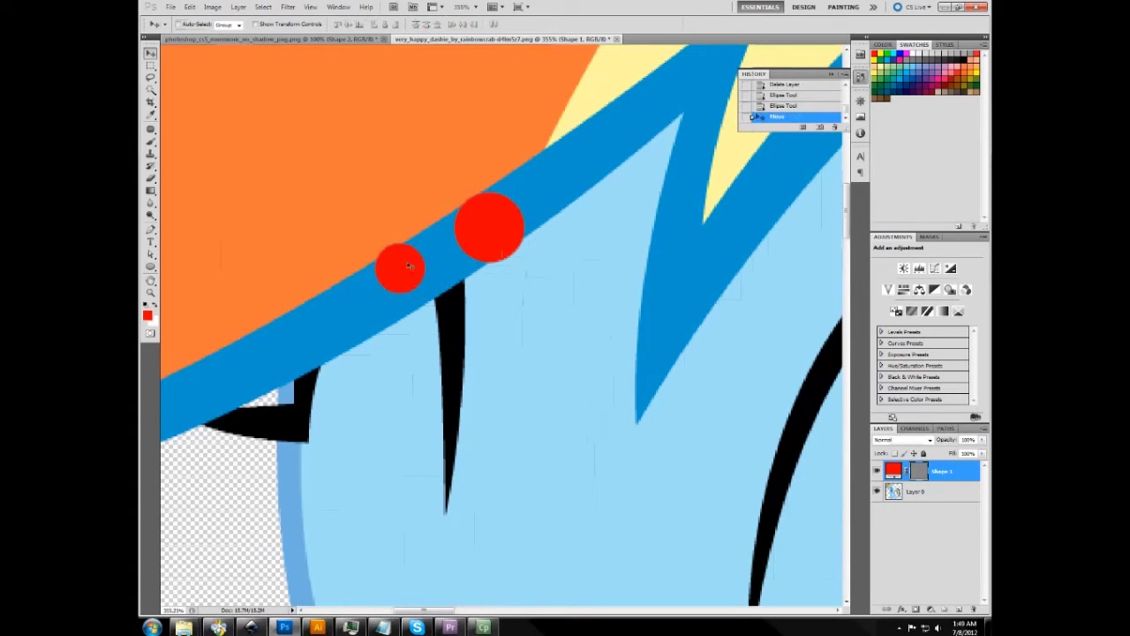
{"action": "key", "text": "Delete"}
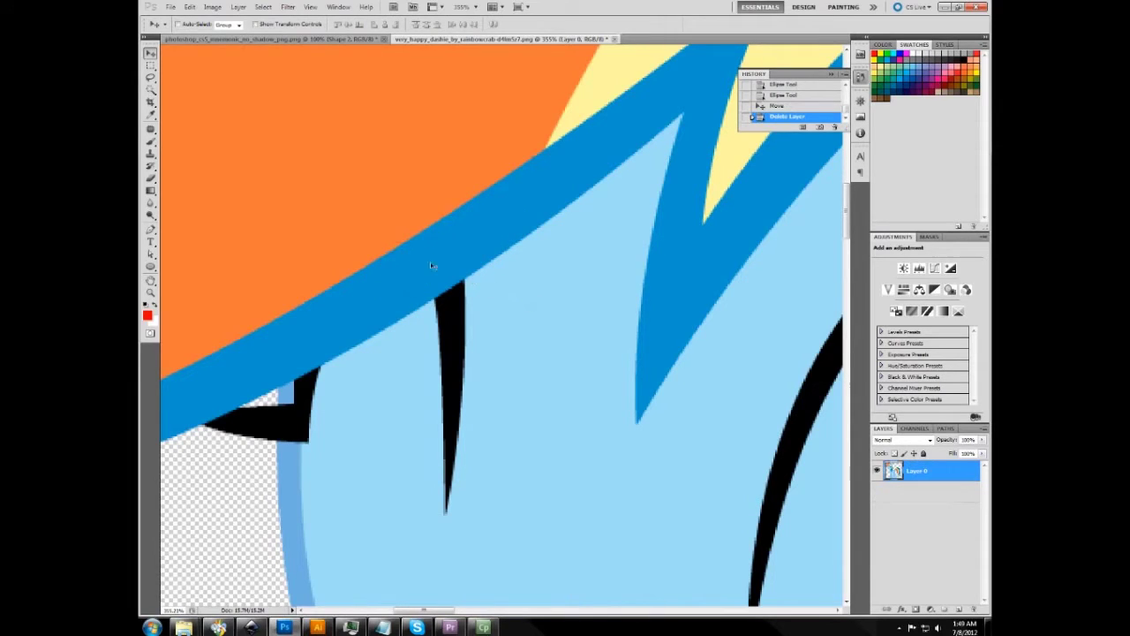
Draw a new red circle on its own shape layer over the fringe outline above the far eye's black line.
{"action": "key", "text": "p"}
{"action": "left_click", "coordinate": [404, 231]}
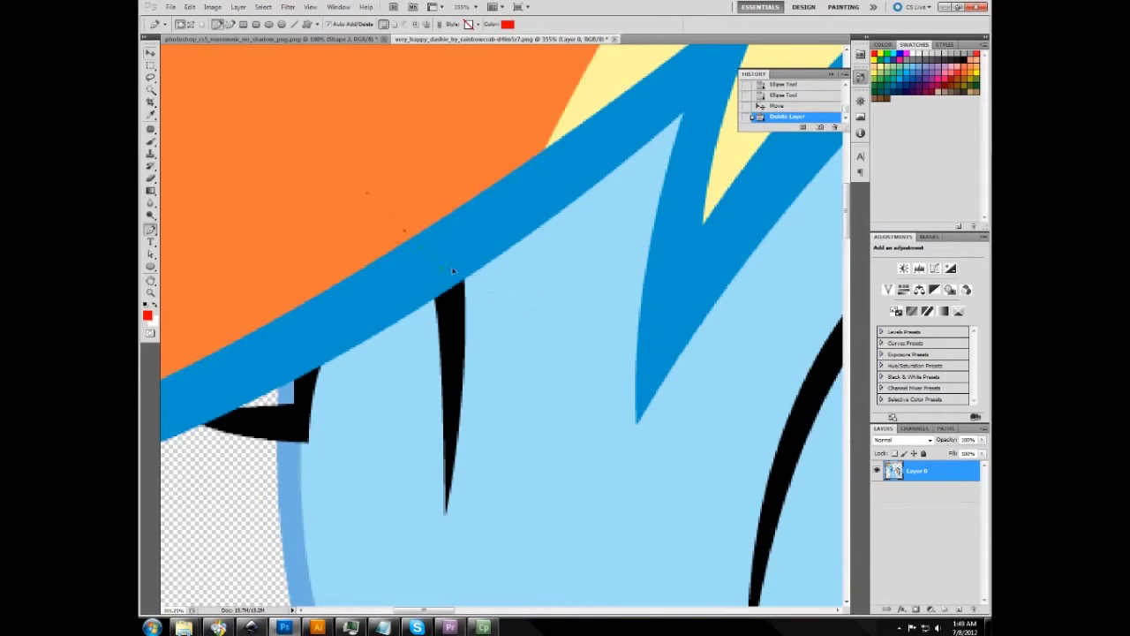
{"action": "left_click", "coordinate": [366, 193]}
{"action": "left_click", "coordinate": [268, 24]}
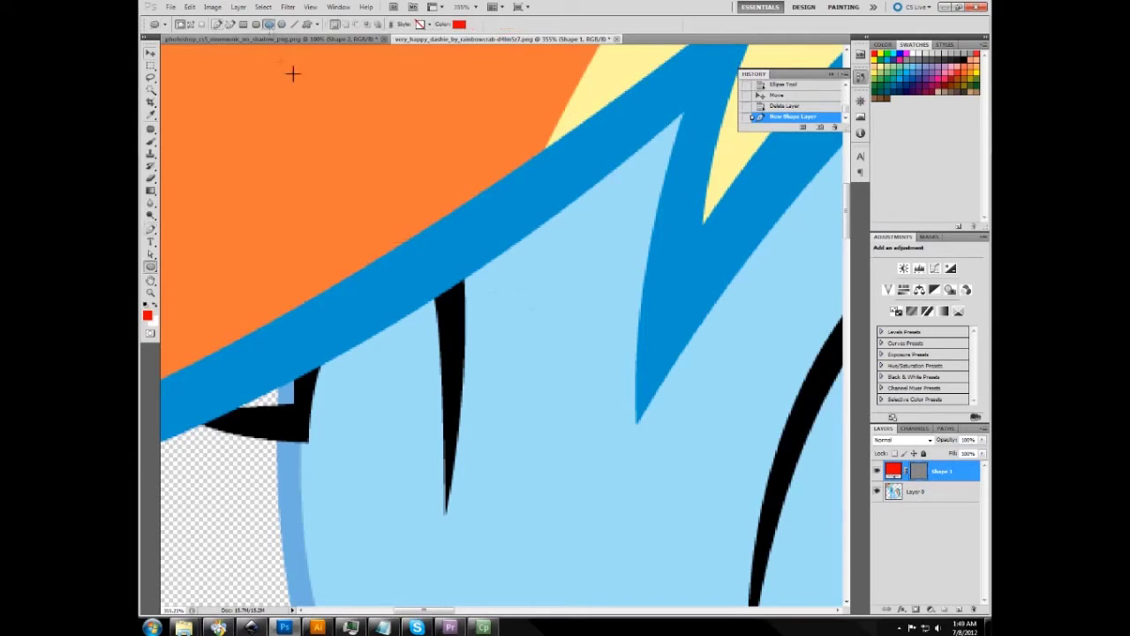
{"action": "mouse_move", "coordinate": [415, 239]}
{"action": "left_mouse_down"}
{"action": "mouse_move", "coordinate": [489, 311]}
{"action": "mouse_move", "coordinate": [461, 260]}
{"action": "left_mouse_up"}
{"action": "key", "text": "v"}
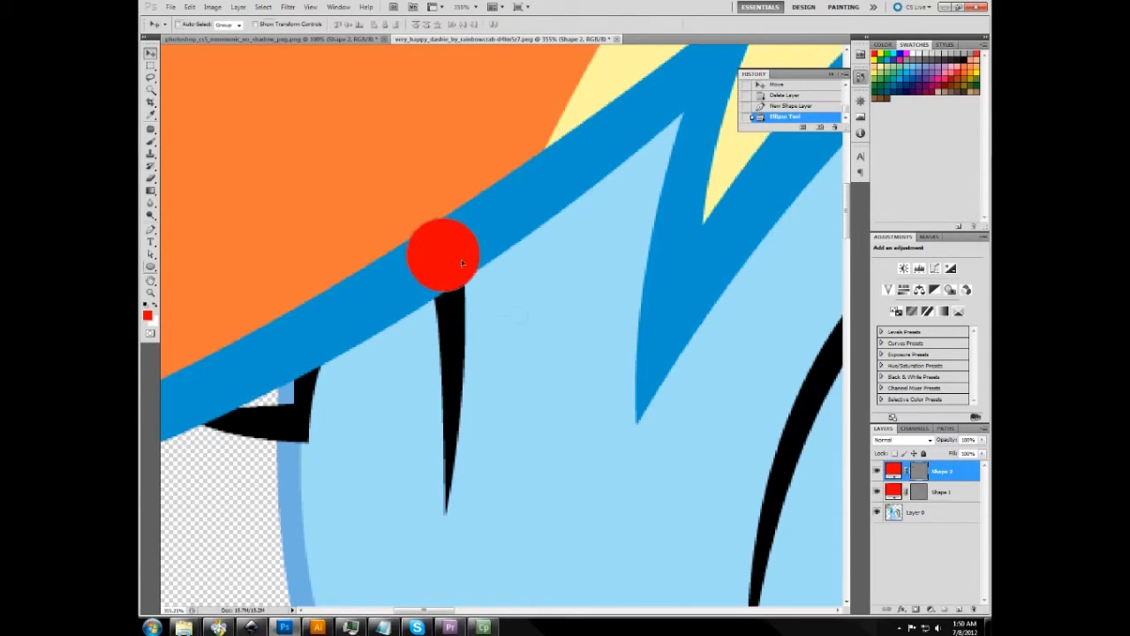
Scale and reposition the red circle to match the thickness of the fringe outline.
{"action": "key", "text": "ctrl+t"}
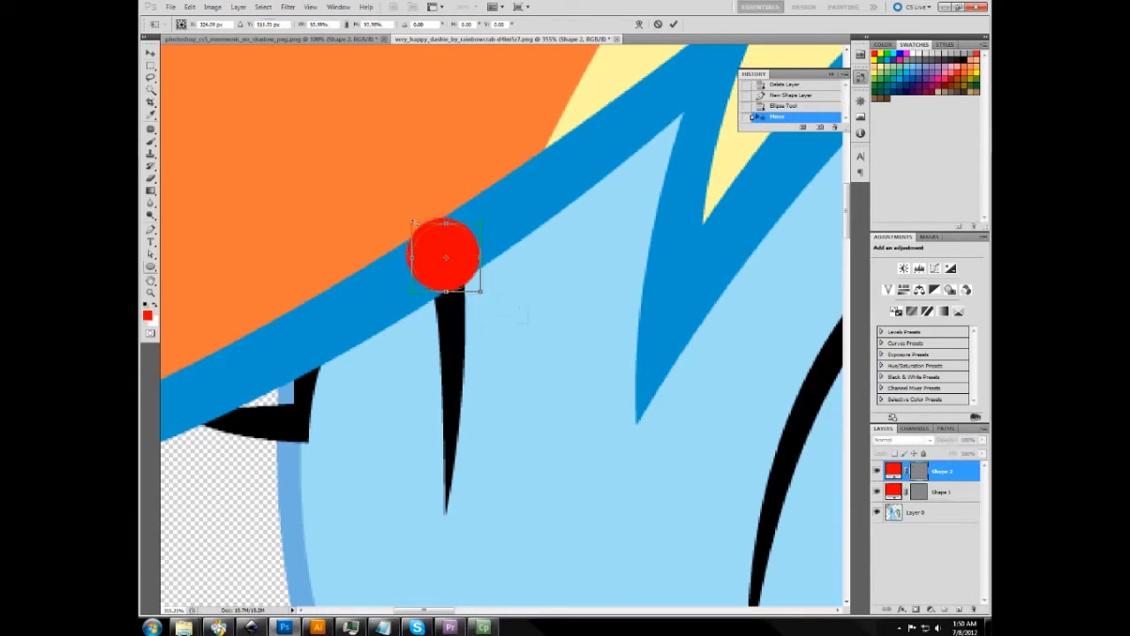
{"action": "left_click_drag", "start_coordinate": [412, 225], "coordinate": [410, 220]}
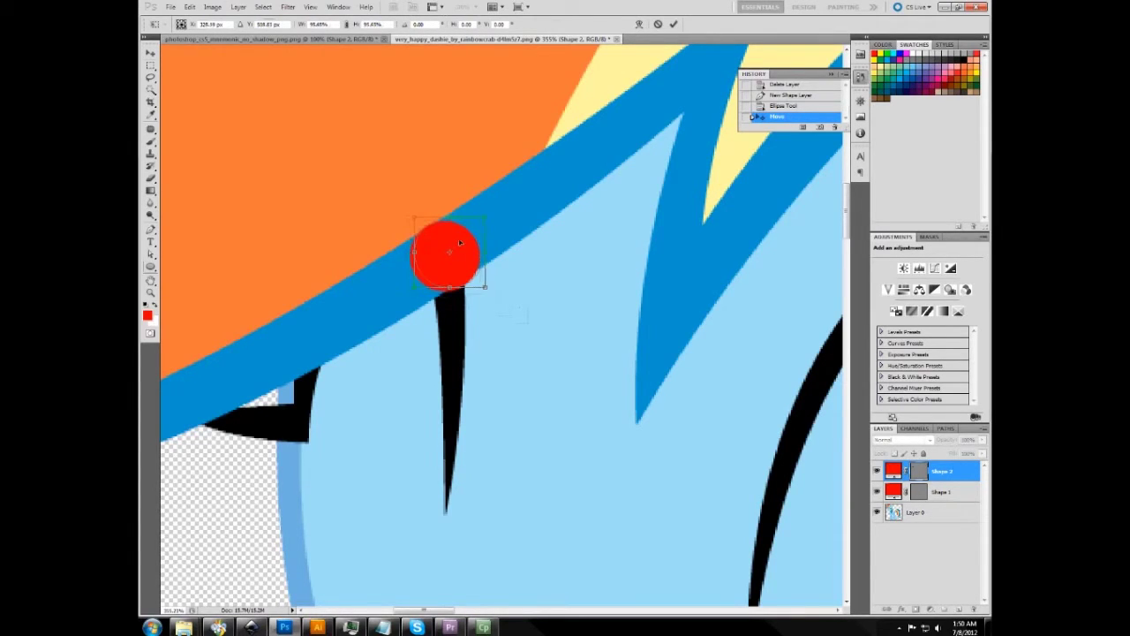
{"action": "left_click_drag", "start_coordinate": [453, 257], "coordinate": [459, 253]}
{"action": "key", "text": "Return"}
Move the red circle onto the chin outline and on to the front neck outline to compare line thickness.
{"action": "scroll", "coordinate": [459, 257], "scroll_direction": "down", "scroll_amount": 5}
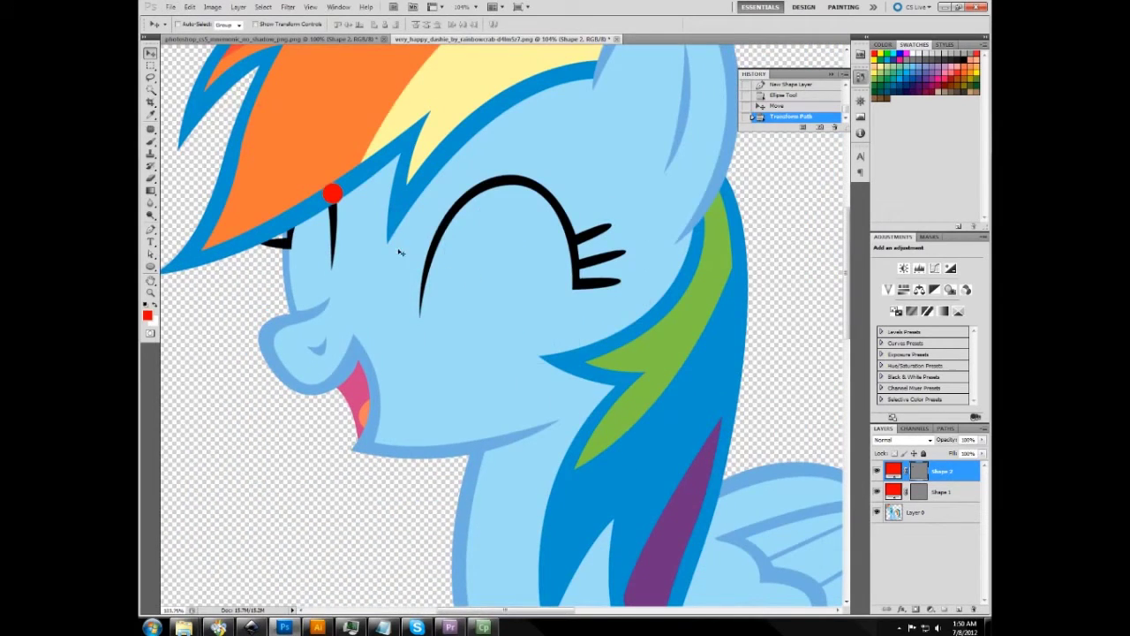
{"action": "left_click_drag", "start_coordinate": [340, 205], "coordinate": [416, 468]}
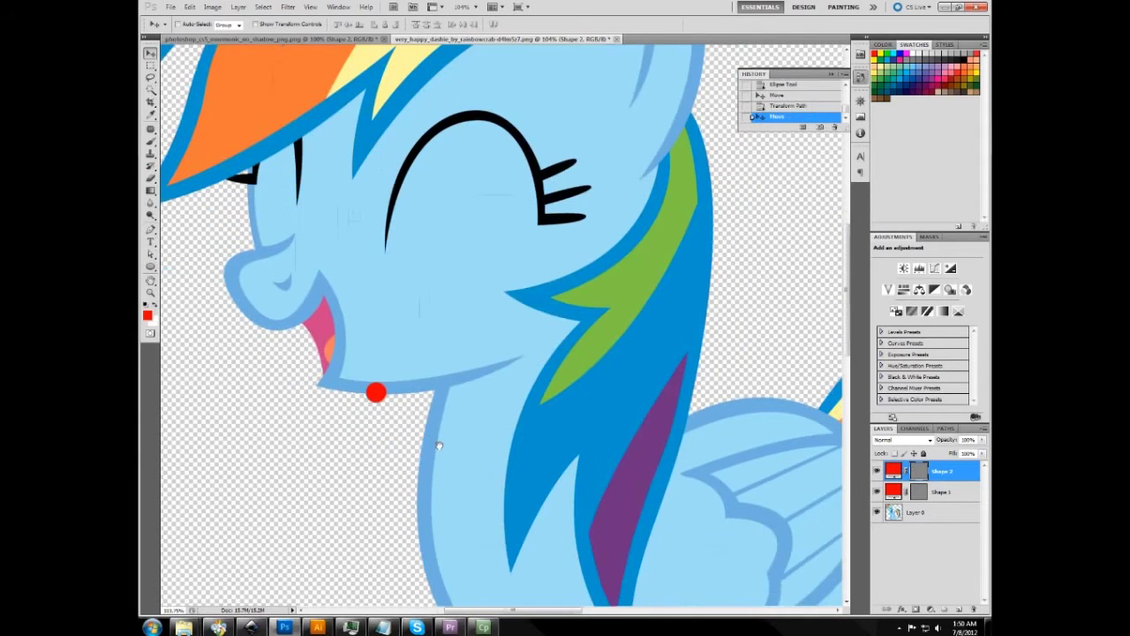
{"action": "scroll", "coordinate": [354, 396], "scroll_direction": "up", "scroll_amount": 5}
{"action": "scroll", "coordinate": [411, 425], "scroll_direction": "down", "scroll_amount": 4}
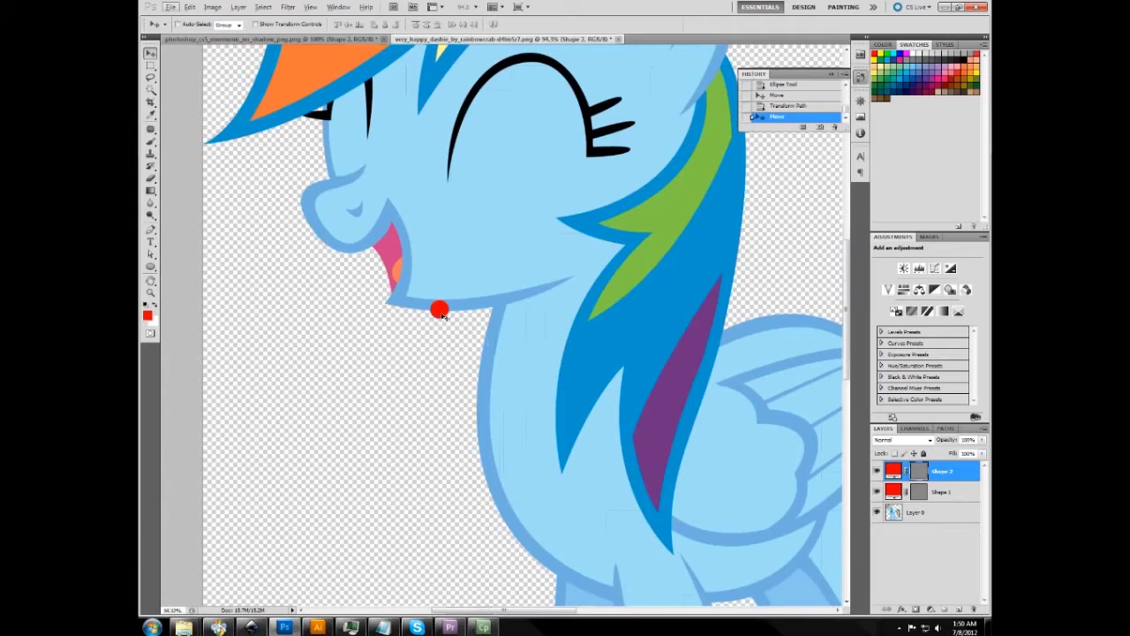
{"action": "left_click_drag", "start_coordinate": [441, 312], "coordinate": [486, 364]}
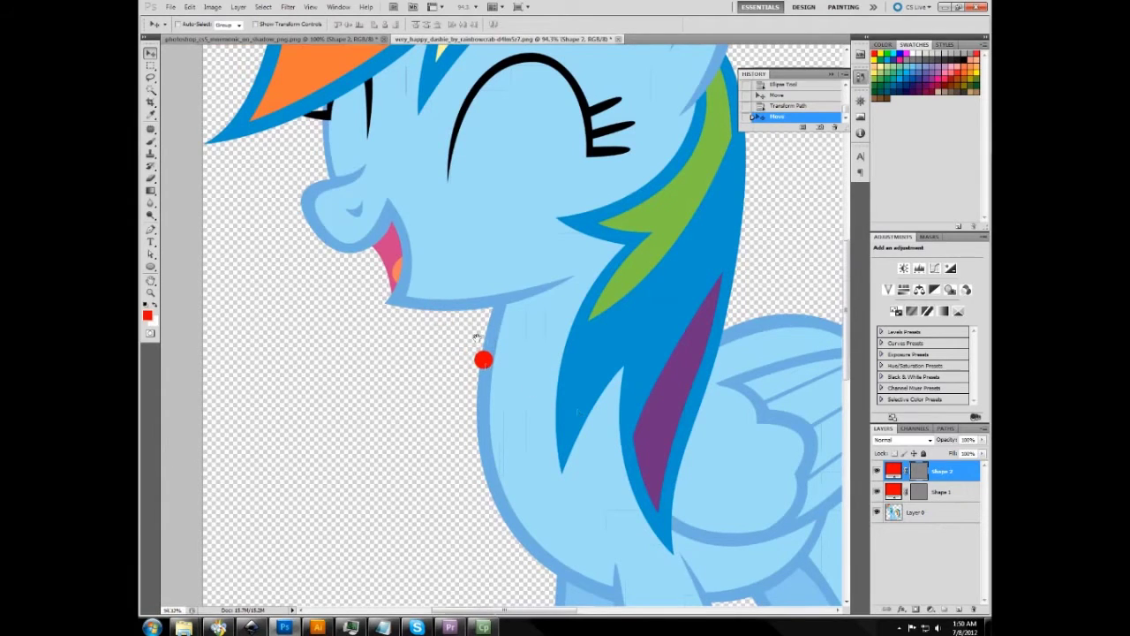
Move the red circle onto the back outline behind the mane and shrink it to that line's thickness.
{"action": "scroll", "coordinate": [474, 335], "scroll_direction": "down", "scroll_amount": 1}
{"action": "scroll", "coordinate": [468, 332], "scroll_direction": "down", "scroll_amount": 1}
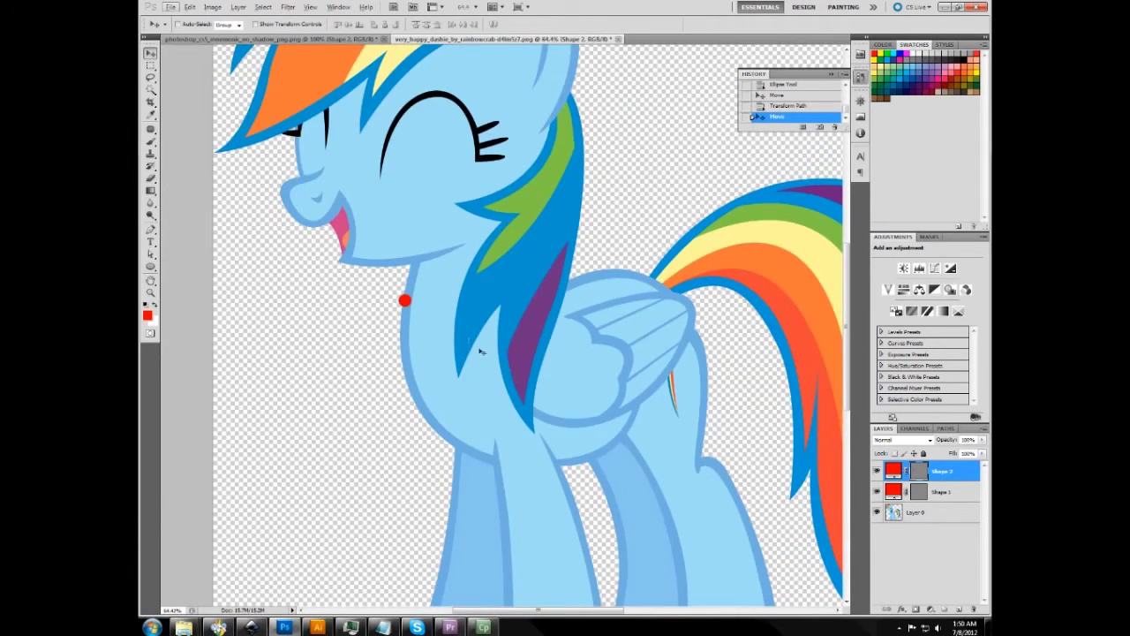
{"action": "left_click_drag", "start_coordinate": [418, 311], "coordinate": [594, 285]}
{"action": "scroll", "coordinate": [588, 283], "scroll_direction": "down", "scroll_amount": 2}
{"action": "scroll", "coordinate": [587, 282], "scroll_direction": "right", "scroll_amount": 2}
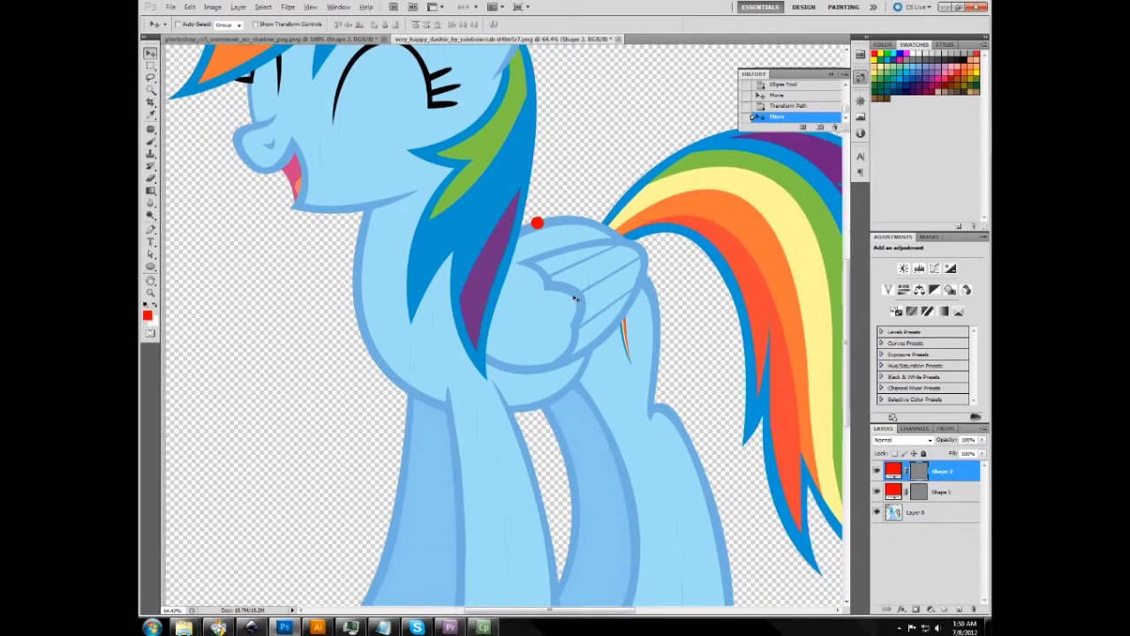
{"action": "key", "text": "ctrl+t"}
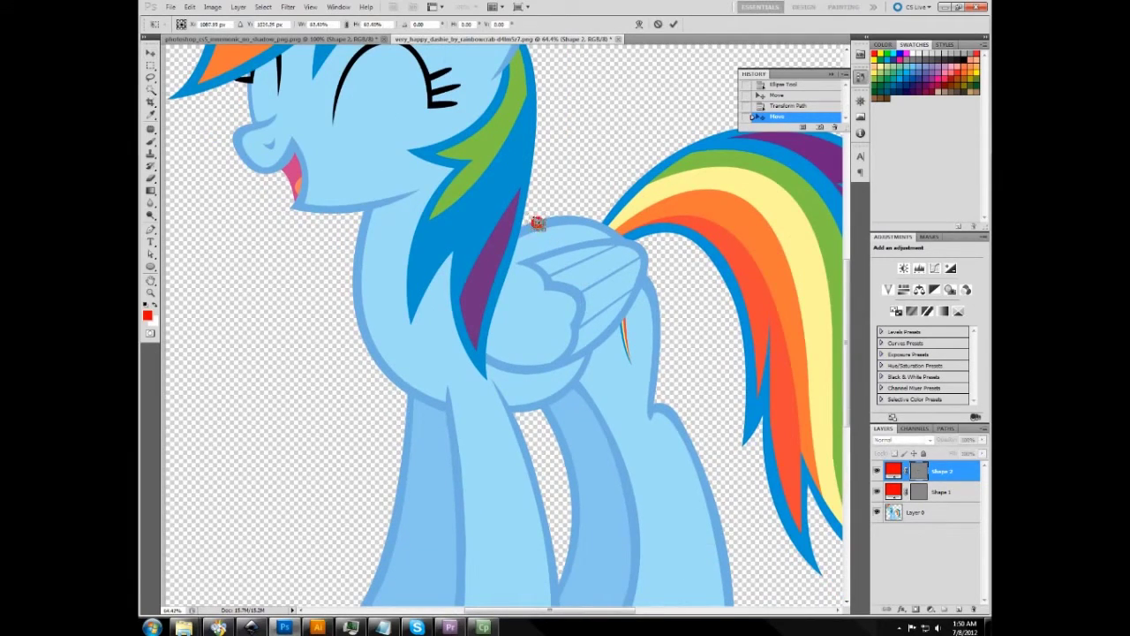
{"action": "key", "text": "Return"}
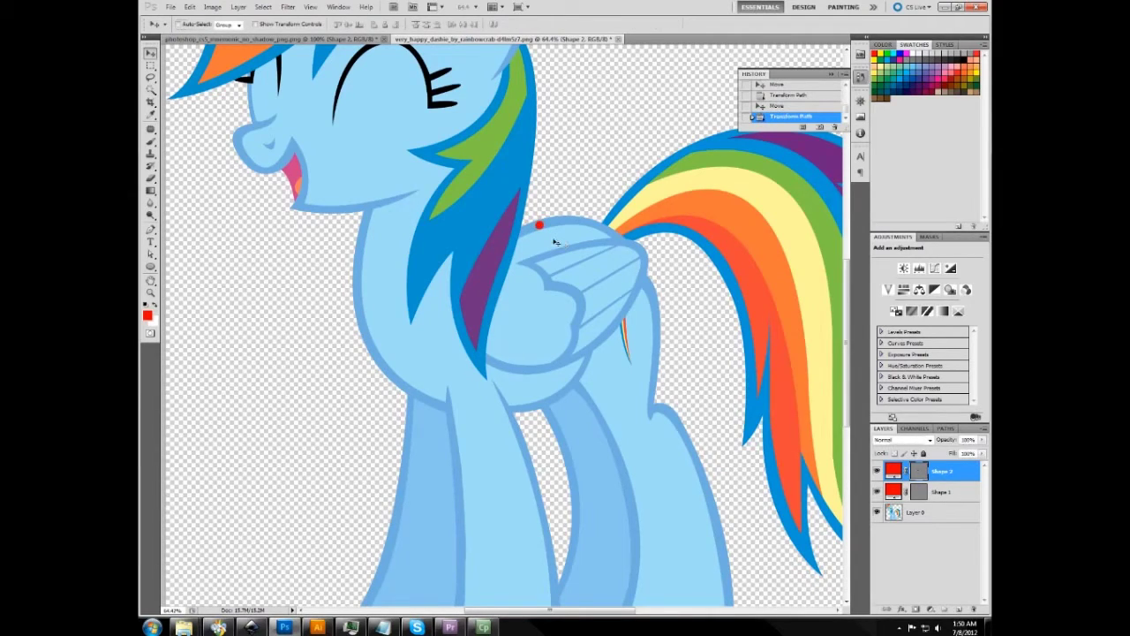
Compare the red circle with the front leg's outline below the belly, and place it on the chin outline.
{"action": "left_click_drag", "start_coordinate": [539, 226], "coordinate": [518, 432]}
{"action": "scroll", "coordinate": [518, 431], "scroll_direction": "up", "scroll_amount": 5}
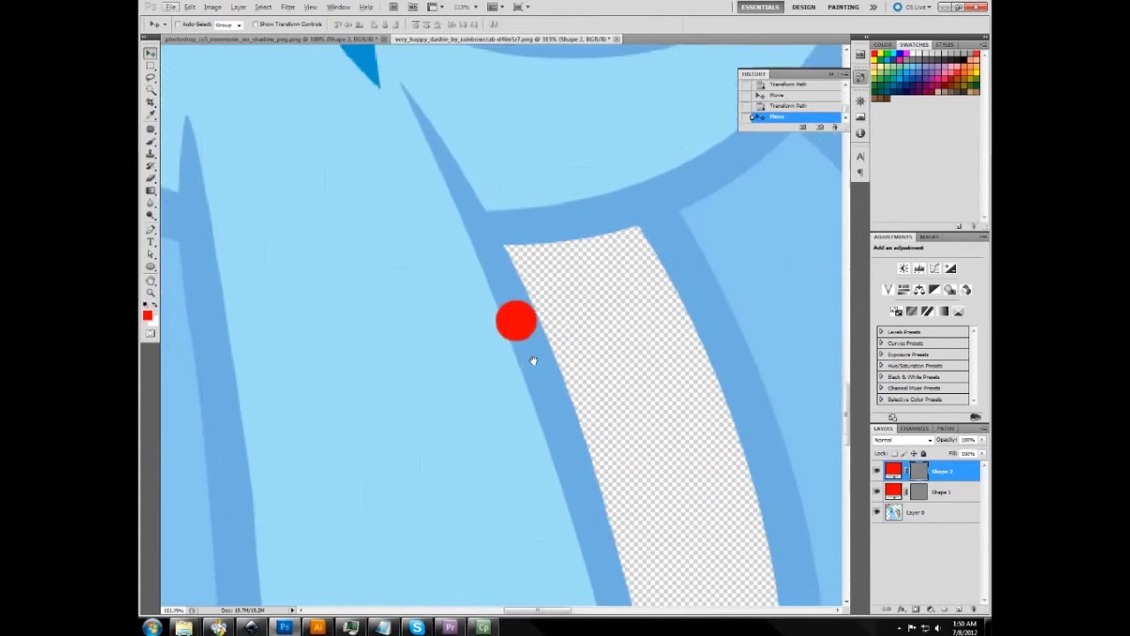
{"action": "scroll", "coordinate": [533, 361], "scroll_direction": "down", "scroll_amount": 5}
{"action": "scroll", "coordinate": [545, 327], "scroll_direction": "up", "scroll_amount": 2}
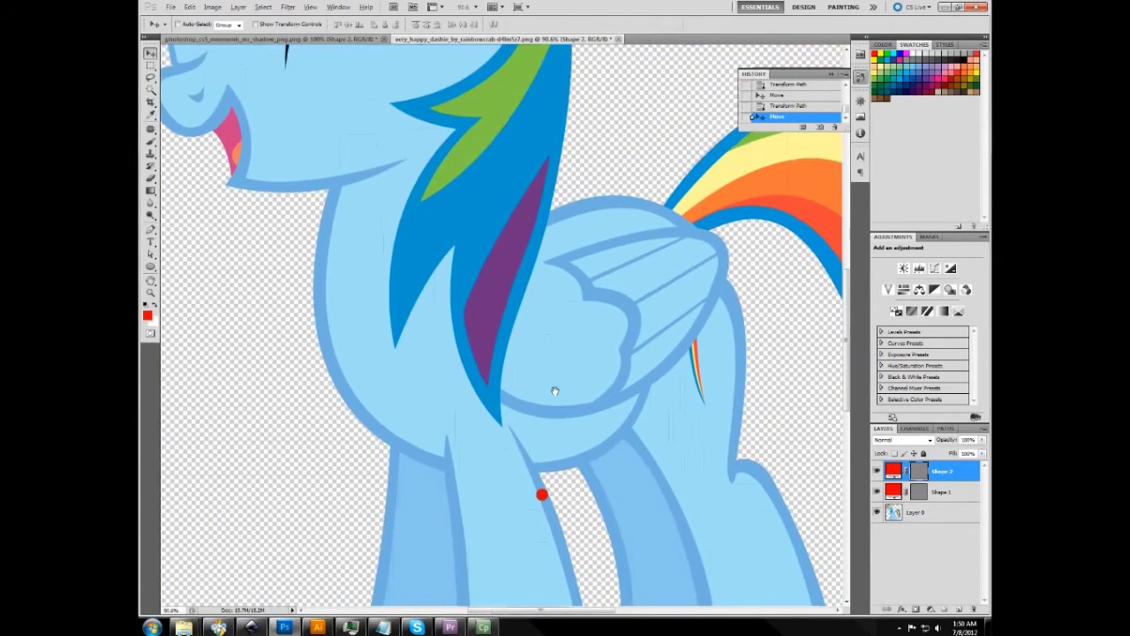
{"action": "scroll", "coordinate": [561, 530], "scroll_direction": "down", "scroll_amount": 4}
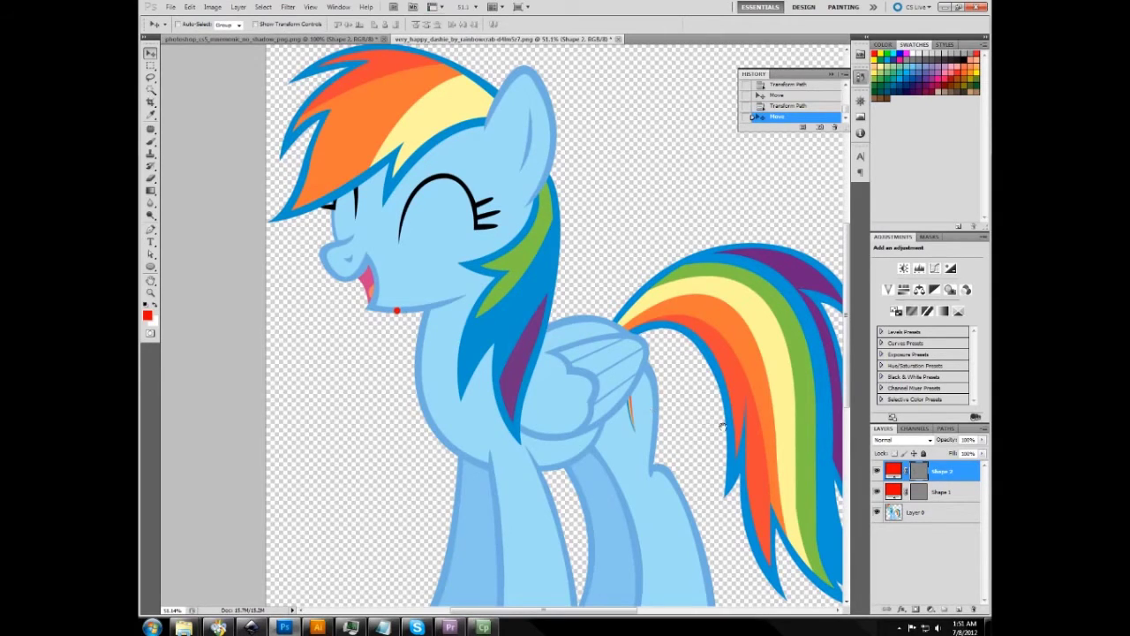
{"action": "left_click_drag", "start_coordinate": [685, 377], "coordinate": [650, 336]}
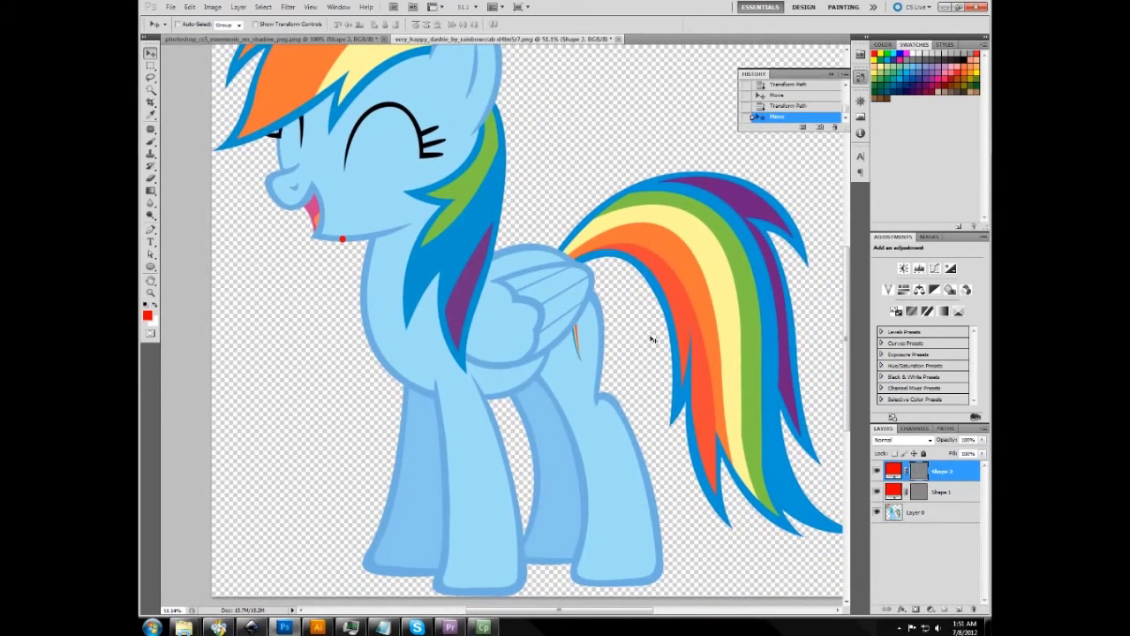
Move the red circle off the chin outline into the empty area above the pony's back, and show Inkscape and Illustrator briefly.
{"action": "left_click_drag", "start_coordinate": [376, 240], "coordinate": [563, 239]}
{"action": "left_click", "coordinate": [251, 627]}
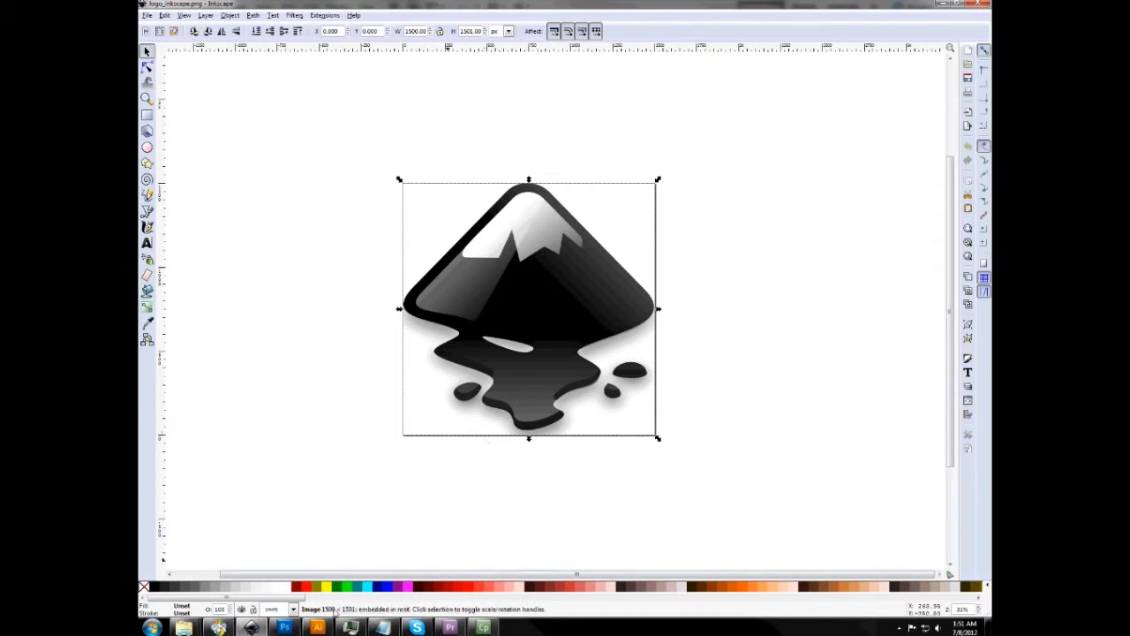
{"action": "left_click", "coordinate": [284, 627]}
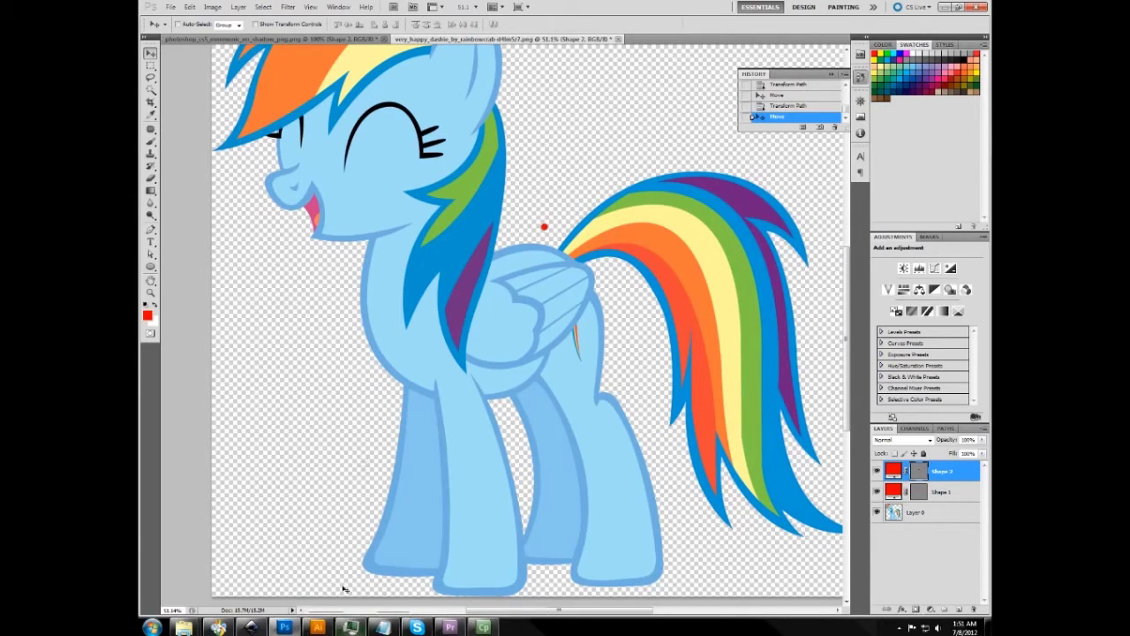
{"action": "left_click", "coordinate": [319, 627]}
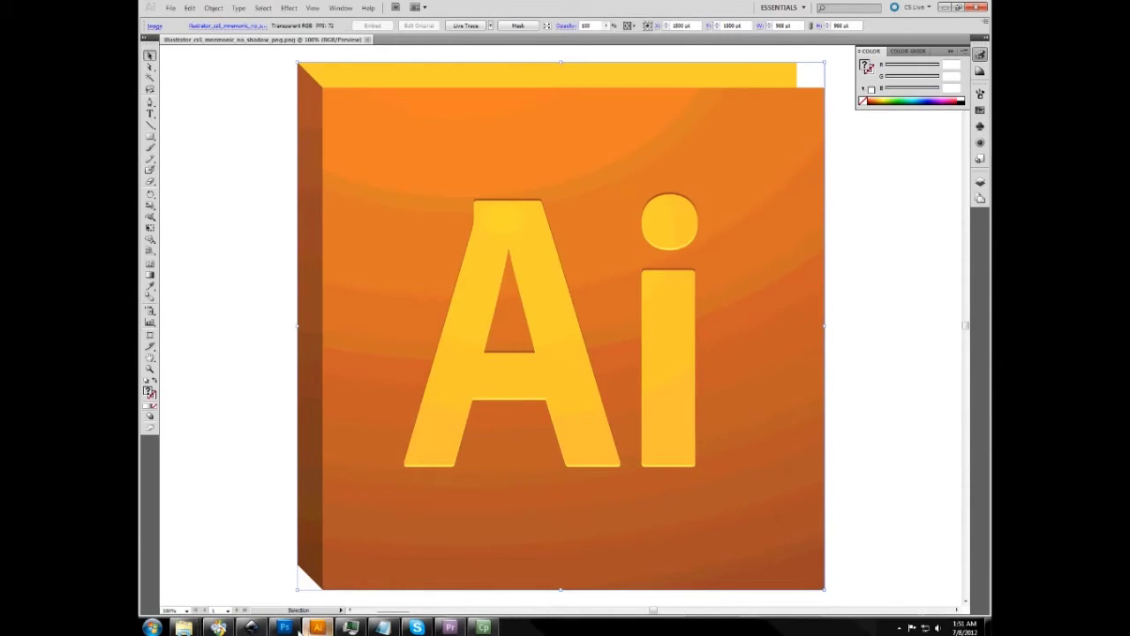
{"action": "left_click", "coordinate": [284, 627]}
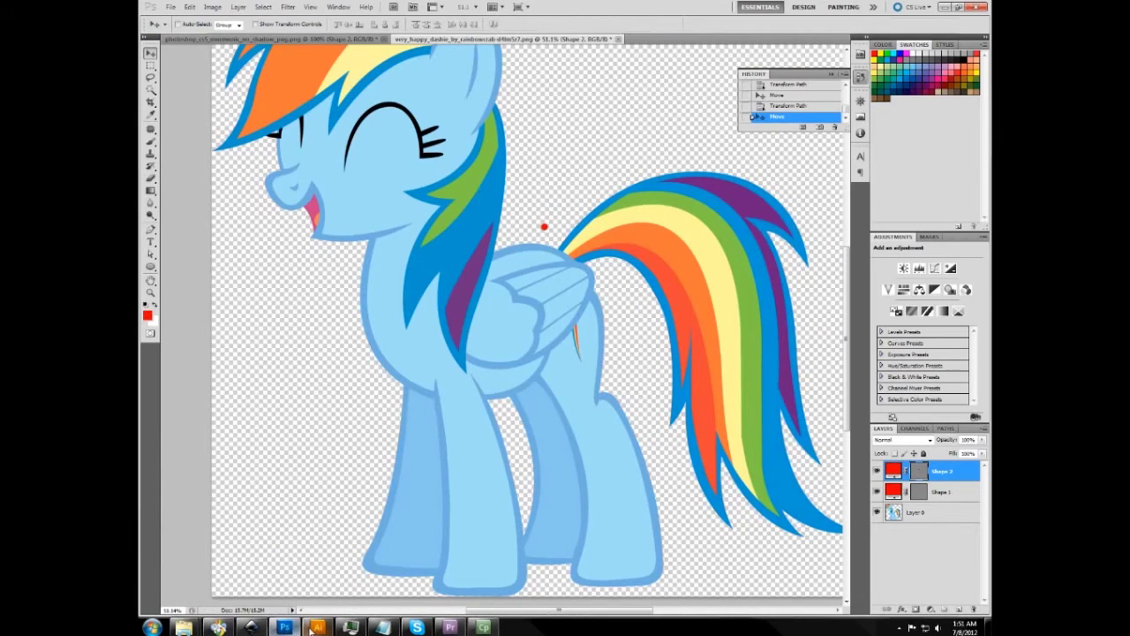
Switch among the open Illustrator, Photoshop and Inkscape windows to compare the three vector programs, ending on Illustrator.
{"action": "mouse_move", "coordinate": [314, 625]}
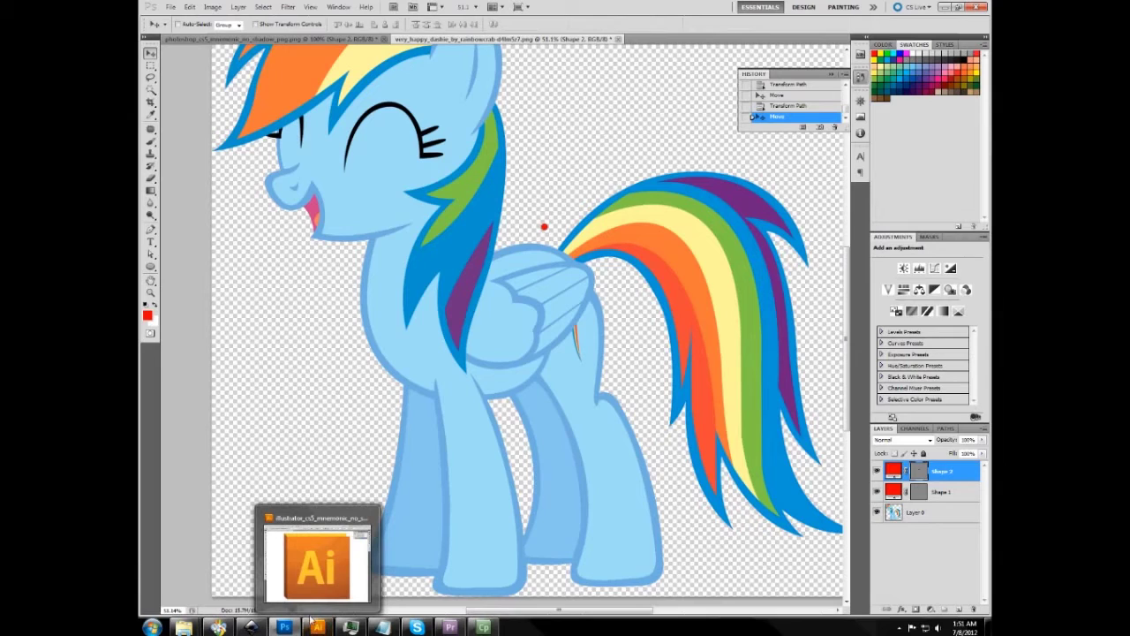
{"action": "left_click", "coordinate": [316, 565]}
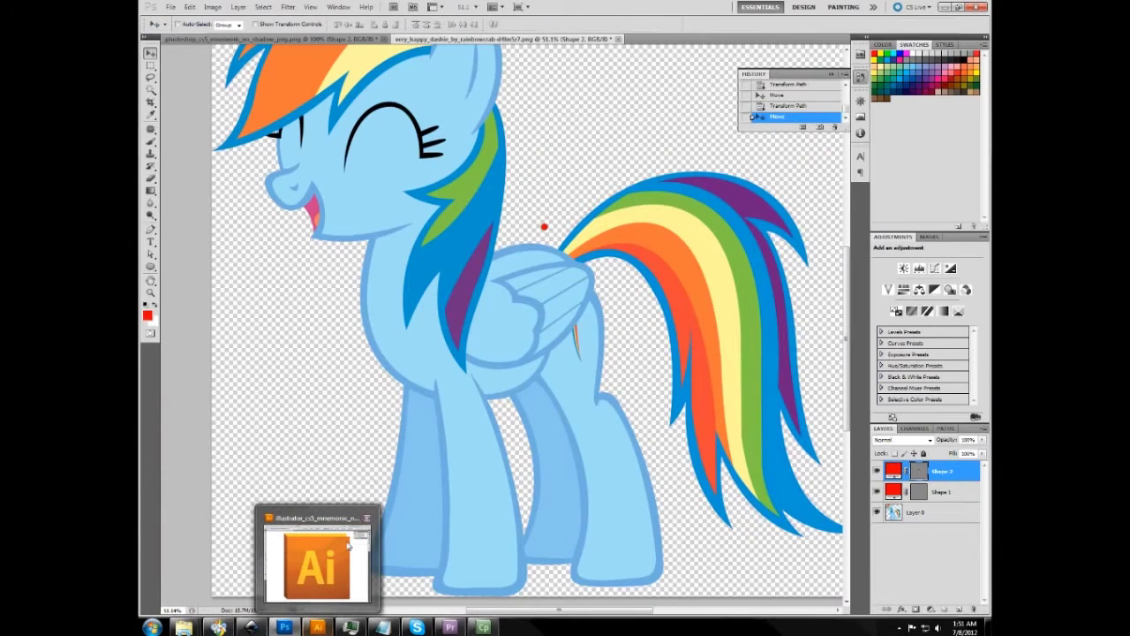
{"action": "left_click", "coordinate": [317, 565]}
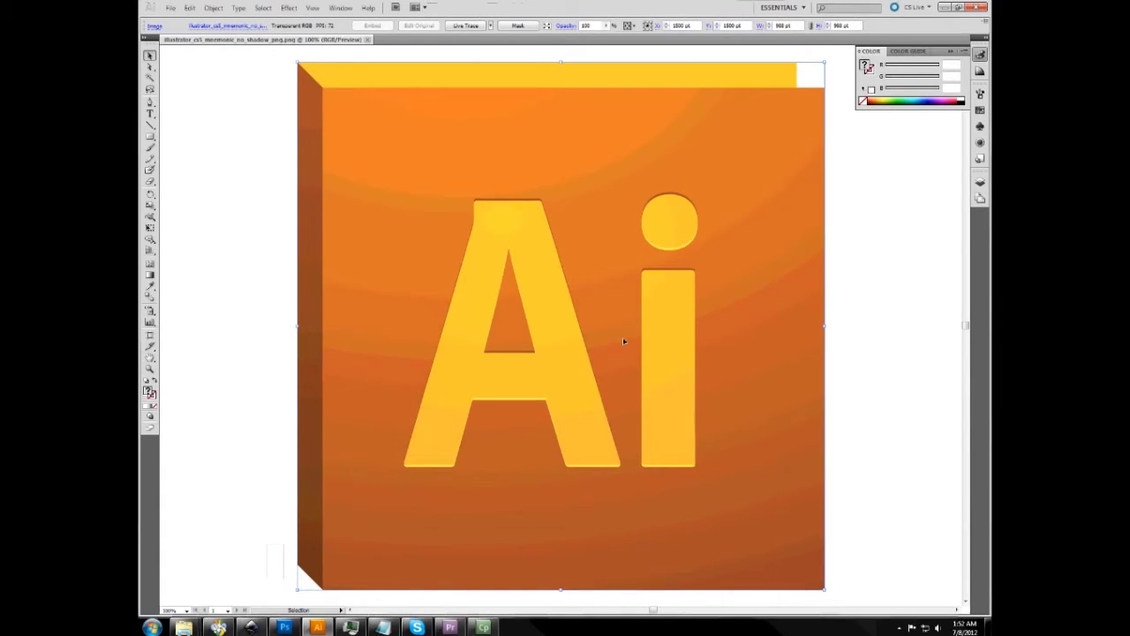
{"action": "left_click", "coordinate": [284, 627]}
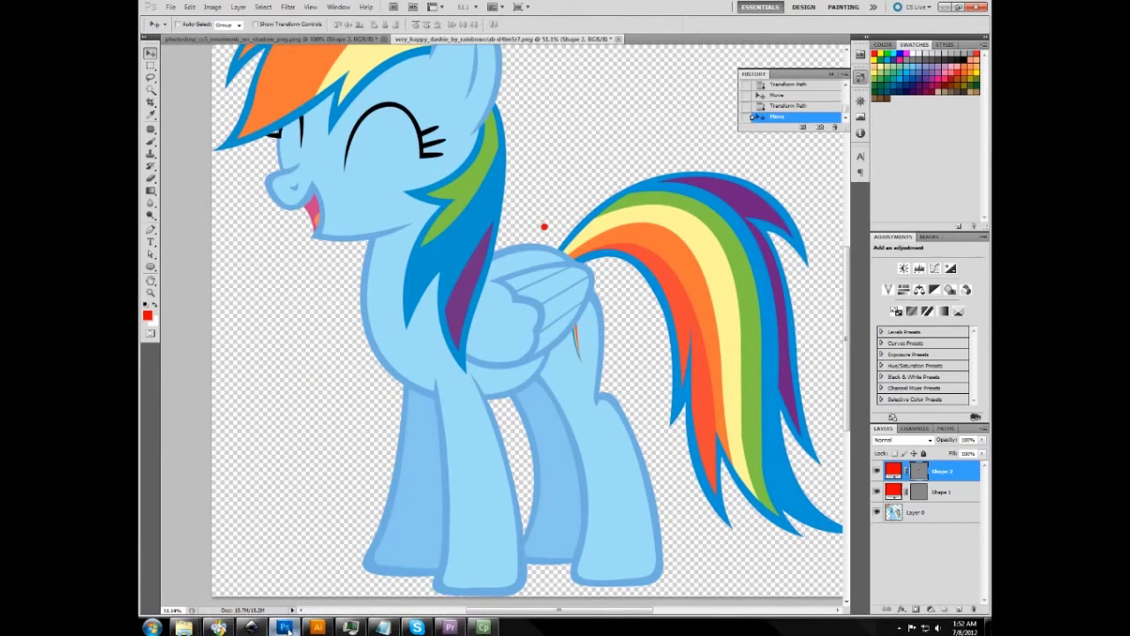
{"action": "left_click", "coordinate": [250, 627]}
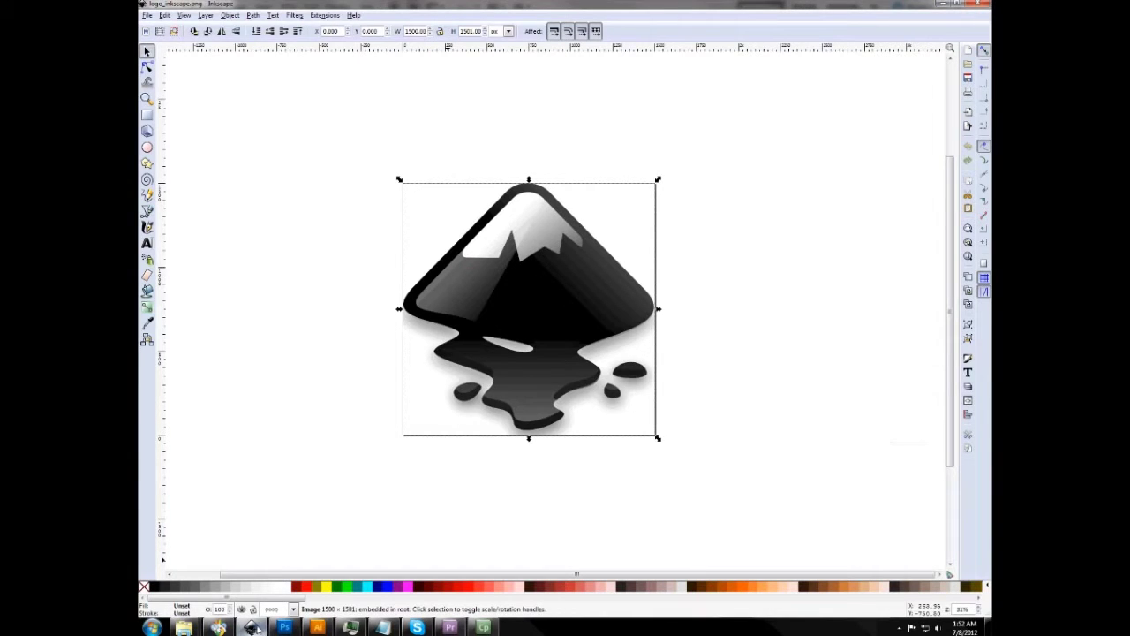
{"action": "mouse_move", "coordinate": [292, 627]}
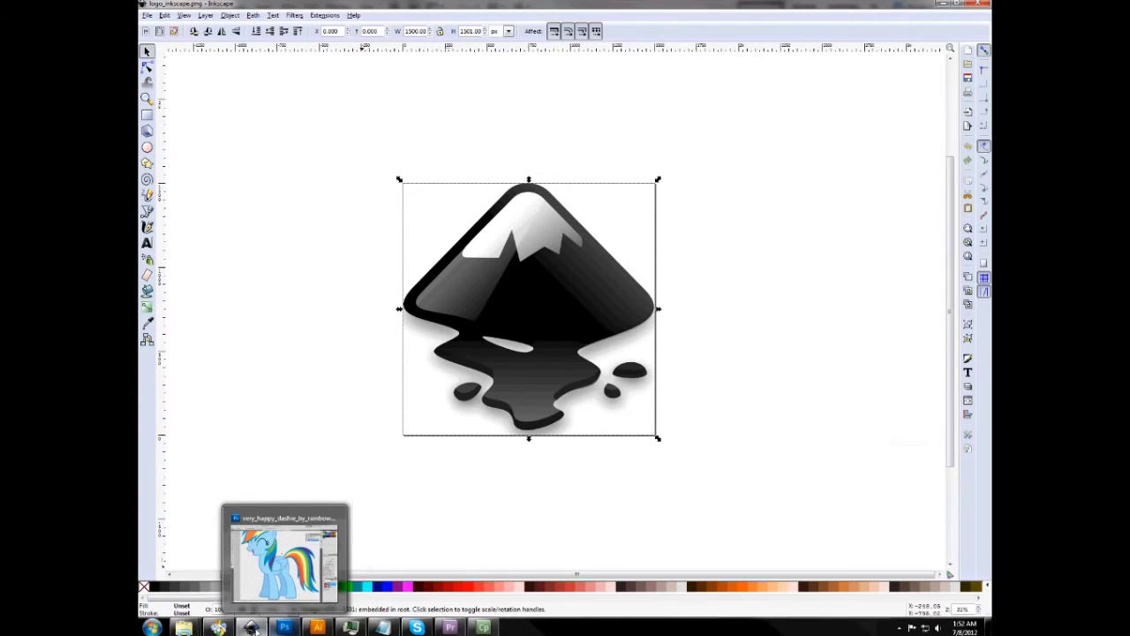
{"action": "left_click", "coordinate": [310, 627]}
{"action": "left_click", "coordinate": [311, 627]}
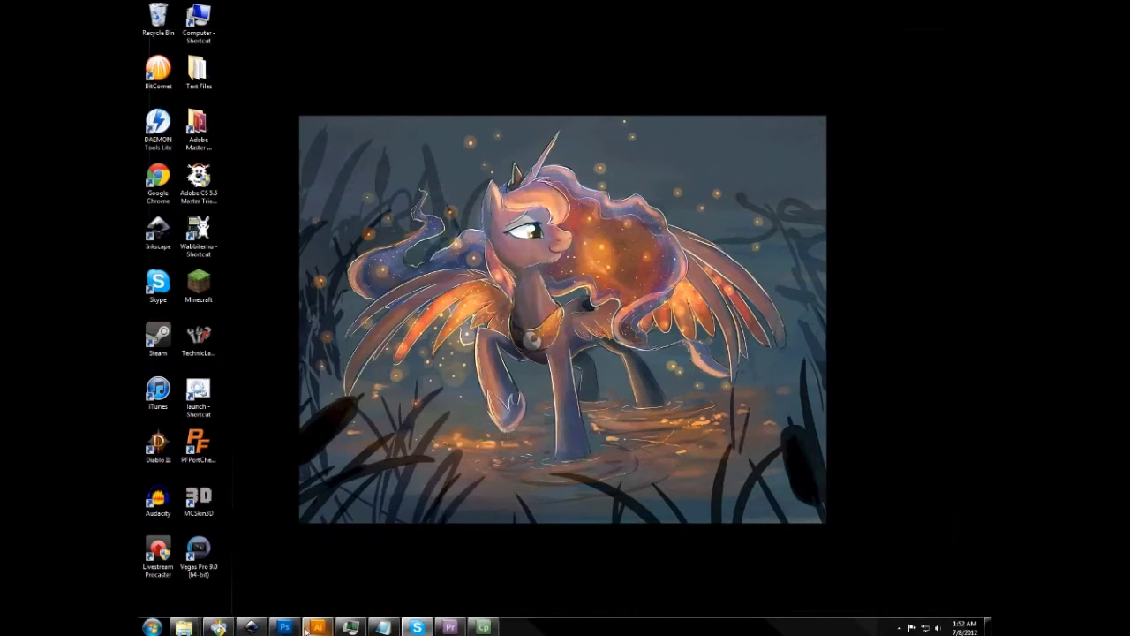
{"action": "left_click", "coordinate": [254, 627]}
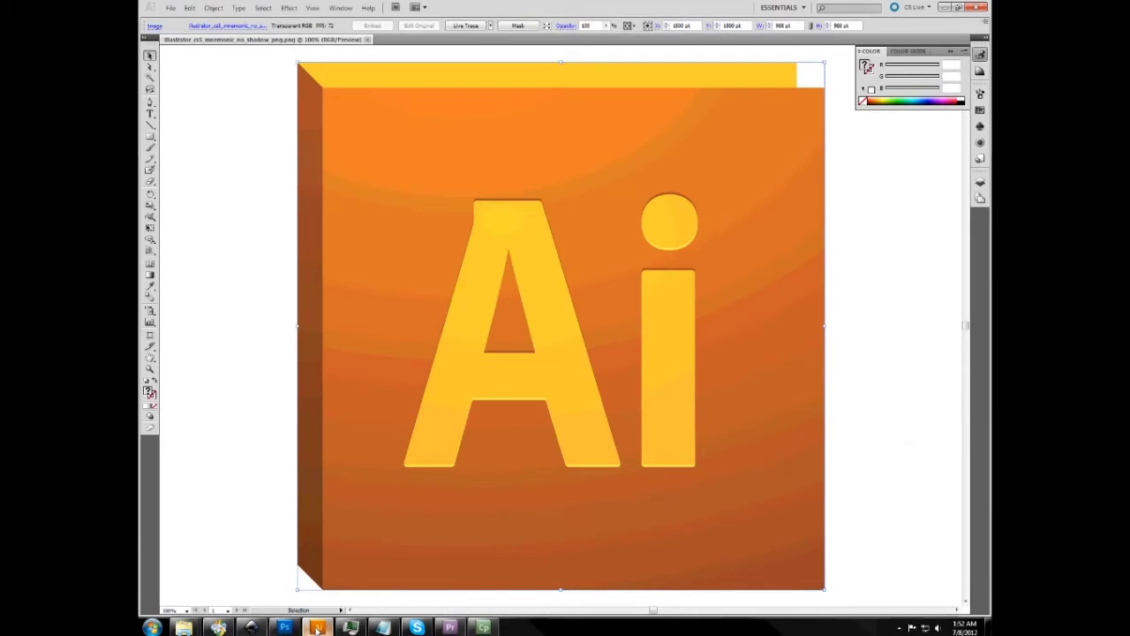
Switch to Chrome and open the bookmarked personal deviantART profile page in a new tab.
{"action": "left_click", "coordinate": [218, 627]}
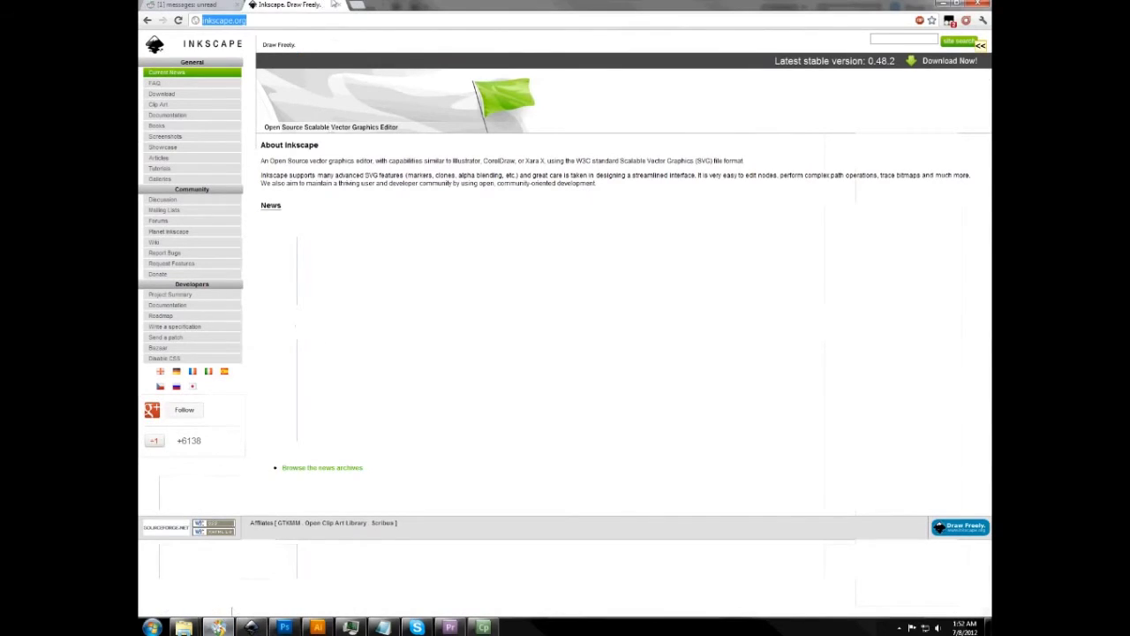
{"action": "left_click", "coordinate": [357, 6]}
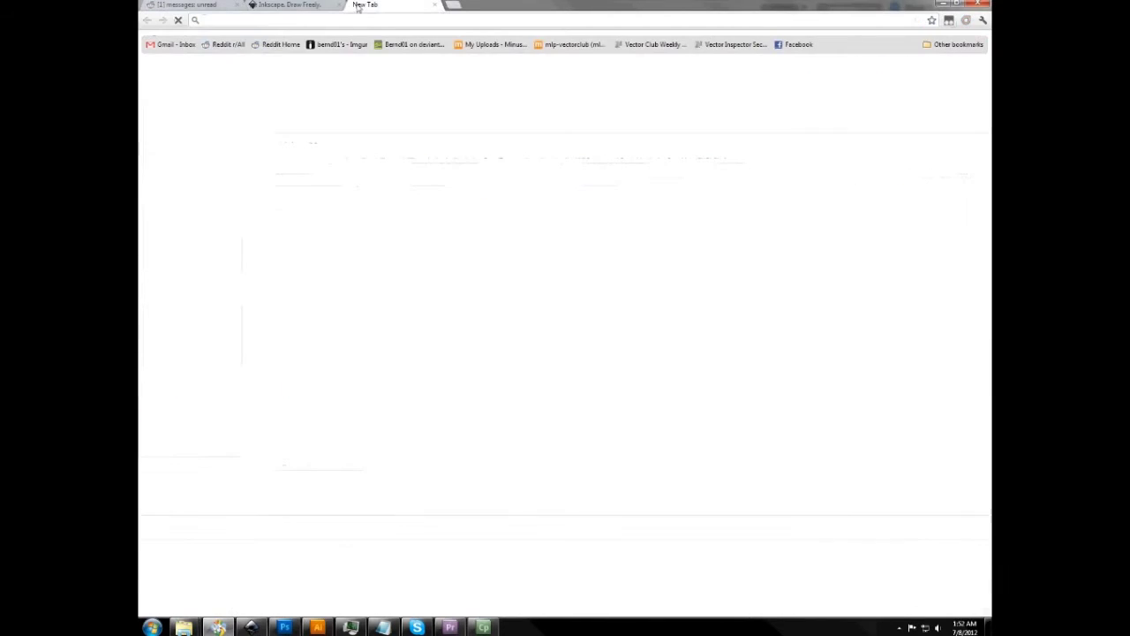
{"action": "left_click", "coordinate": [394, 44]}
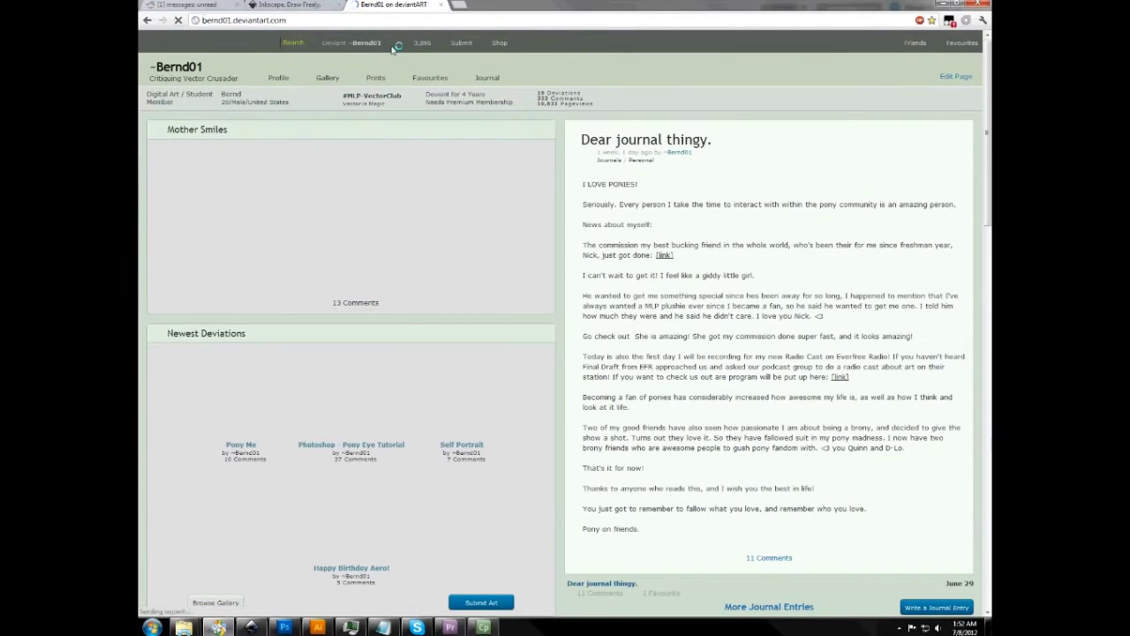
{"action": "mouse_move", "coordinate": [393, 50]}
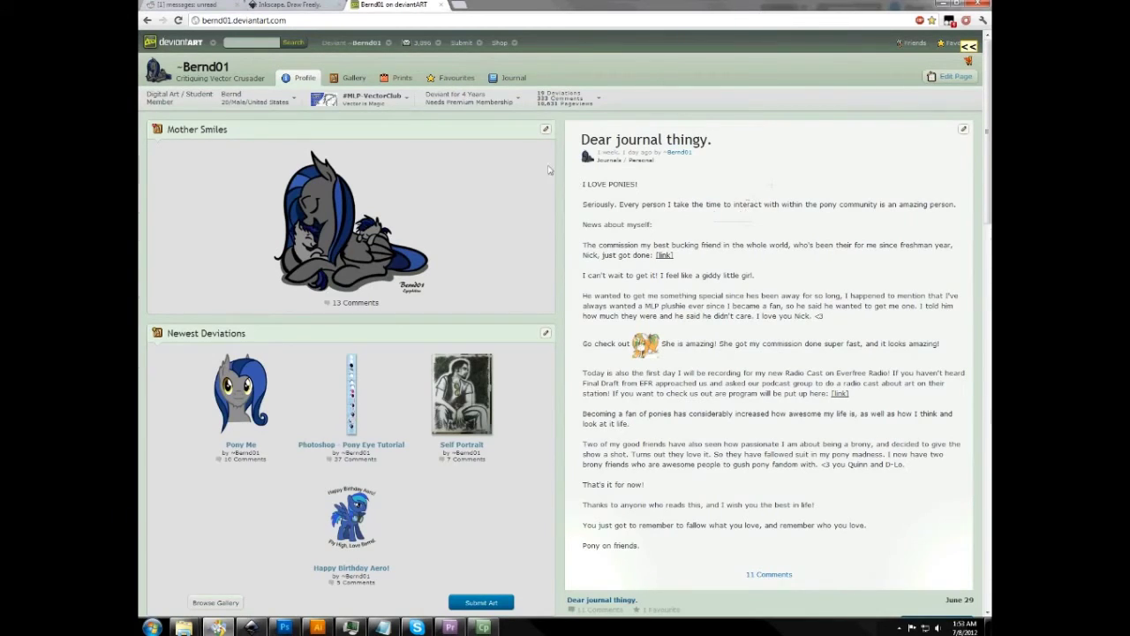
{"action": "left_click", "coordinate": [461, 42]}
{"action": "left_click", "coordinate": [459, 4]}
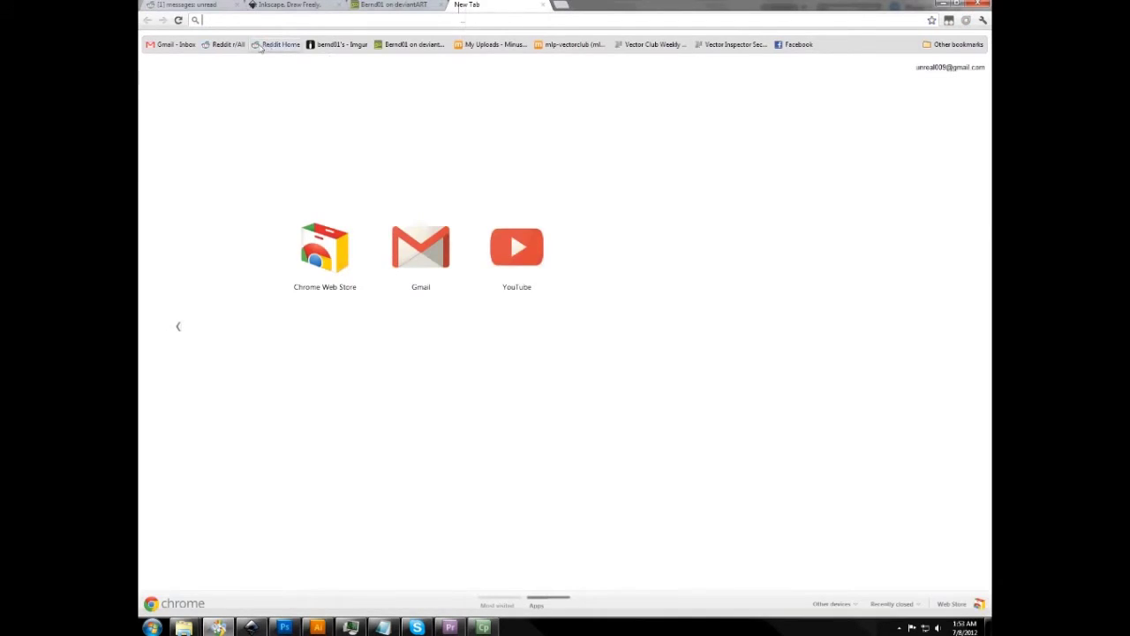
{"action": "left_click", "coordinate": [231, 45]}
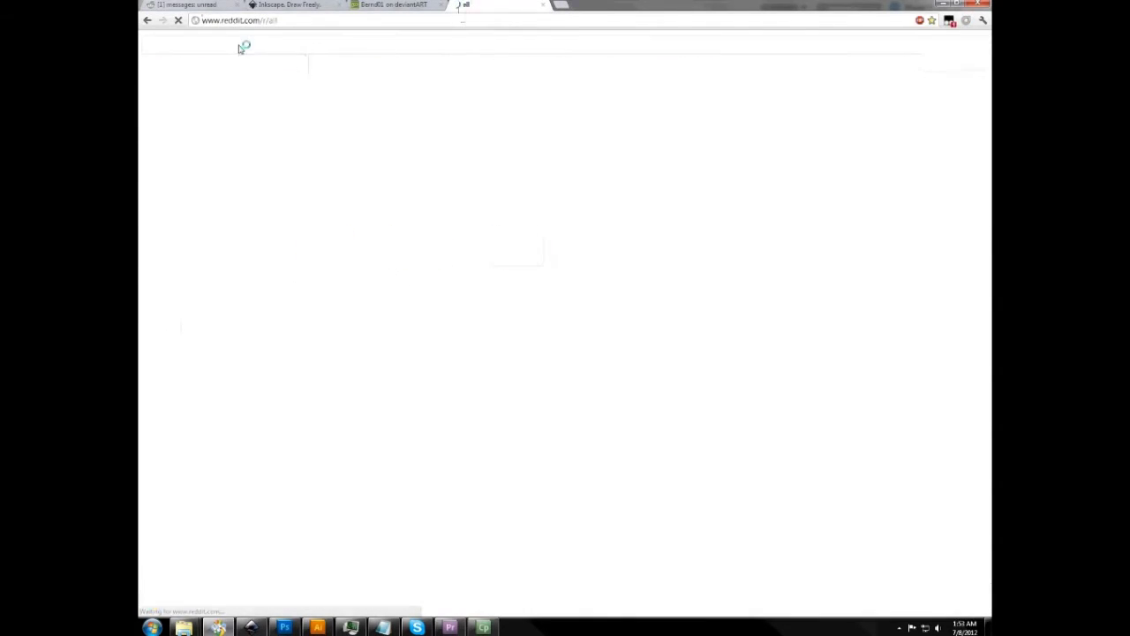
{"action": "double_click", "coordinate": [273, 19]}
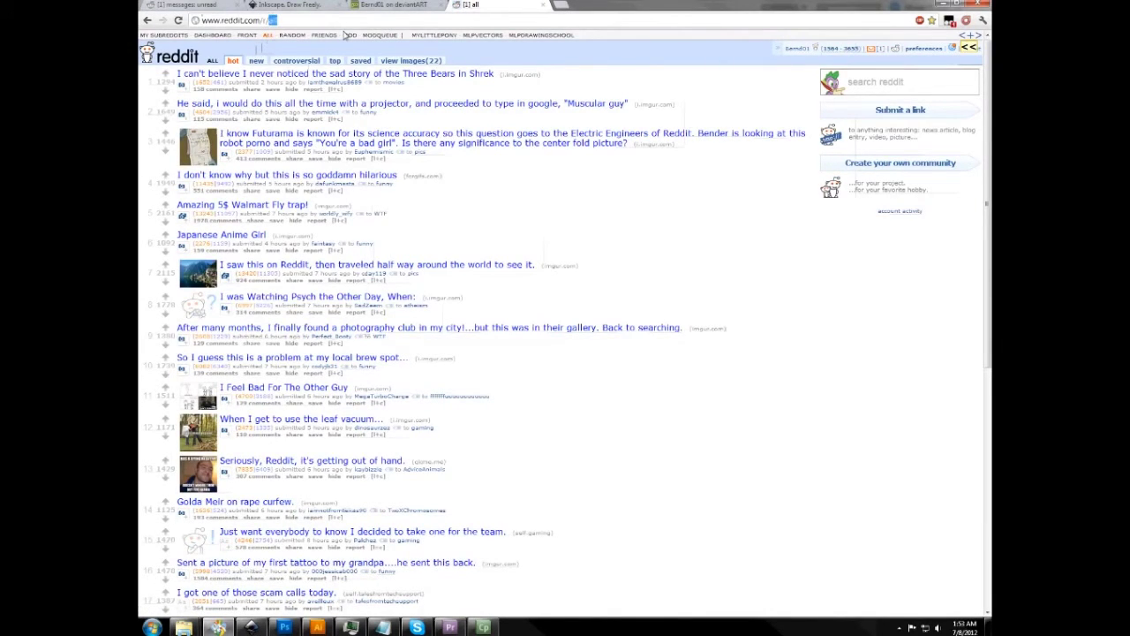
{"action": "type", "text": "MLP"}
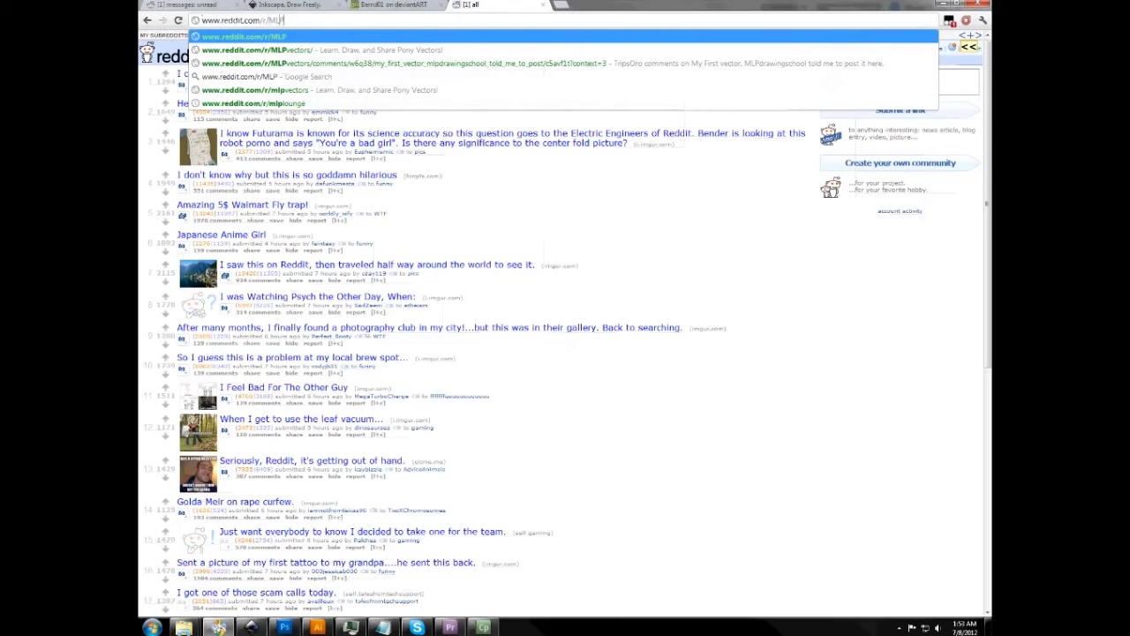
{"action": "type", "text": "Vectors"}
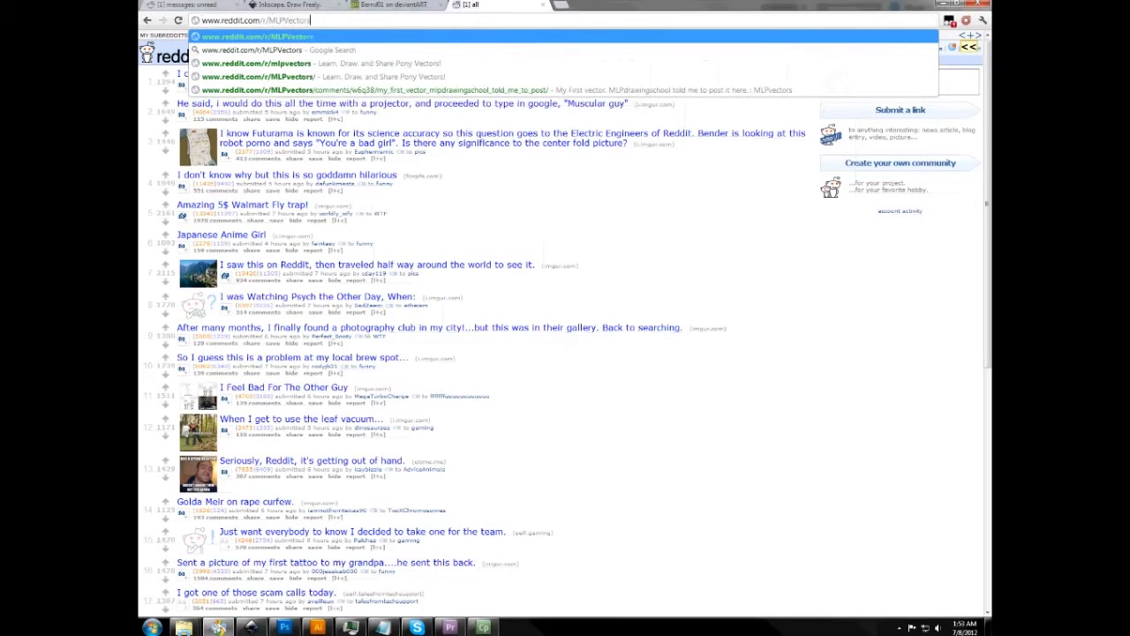
{"action": "key", "text": "Return"}
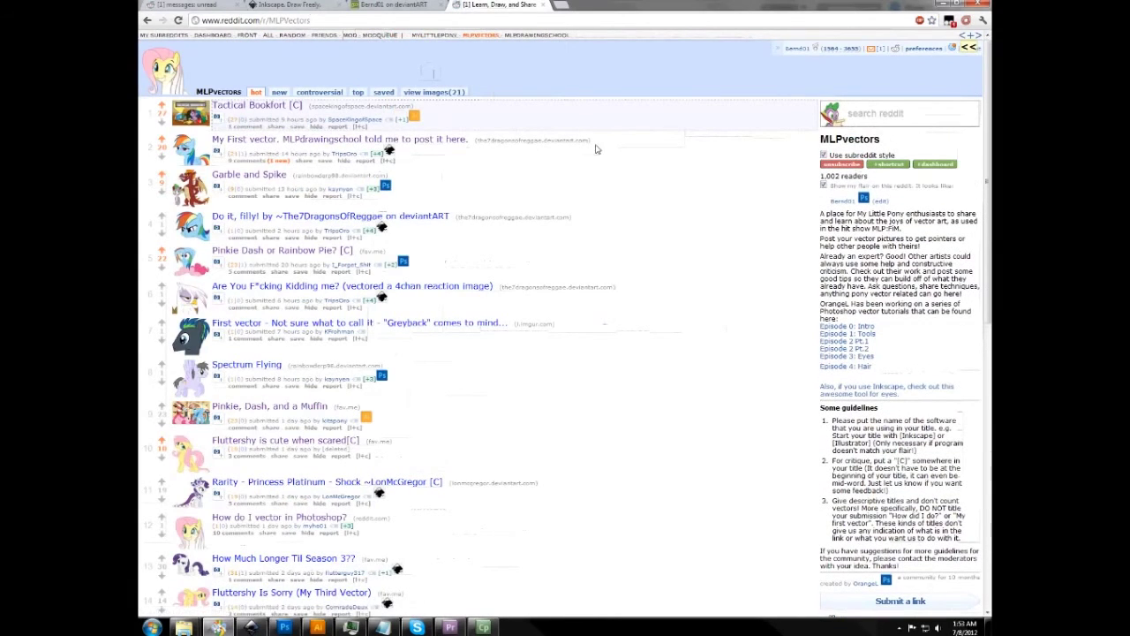
Browse the MLPvectors posts and read the critique in the comments of "Pinkie Dash or Rainbow Pie? [C]".
{"action": "scroll", "coordinate": [608, 189], "scroll_direction": "down", "scroll_amount": 2}
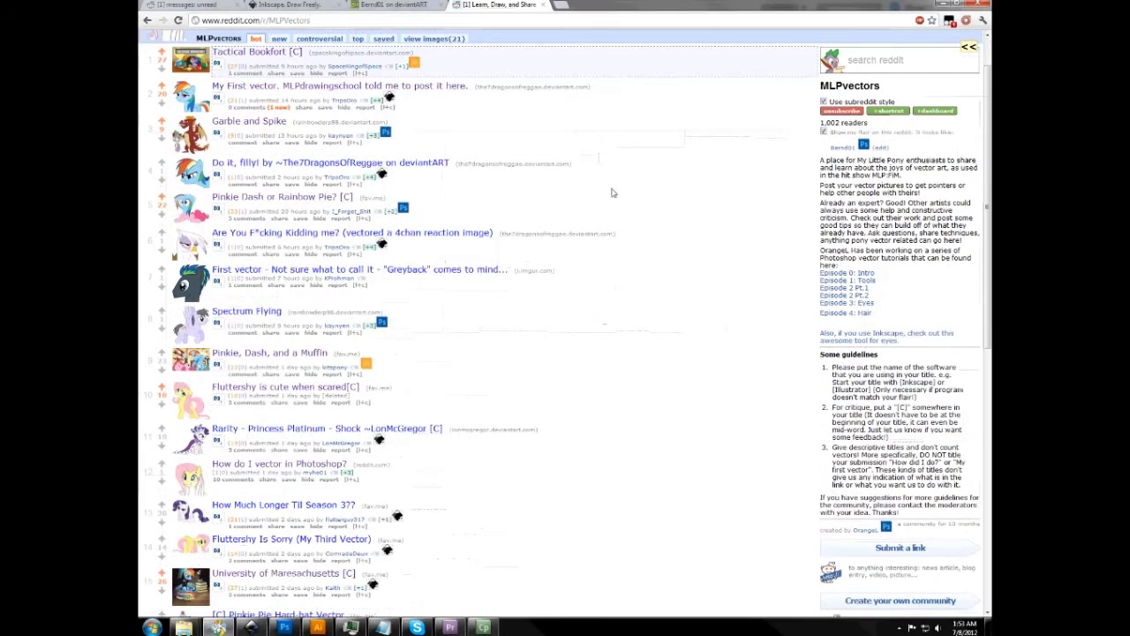
{"action": "scroll", "coordinate": [610, 190], "scroll_direction": "up", "scroll_amount": 2}
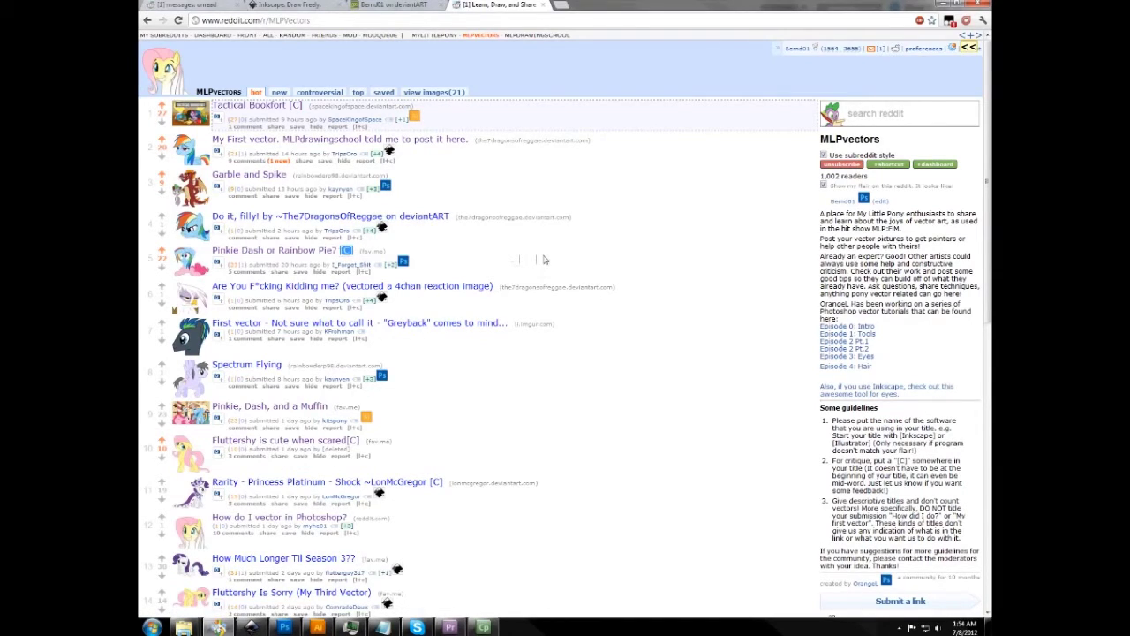
{"action": "left_click", "coordinate": [544, 260]}
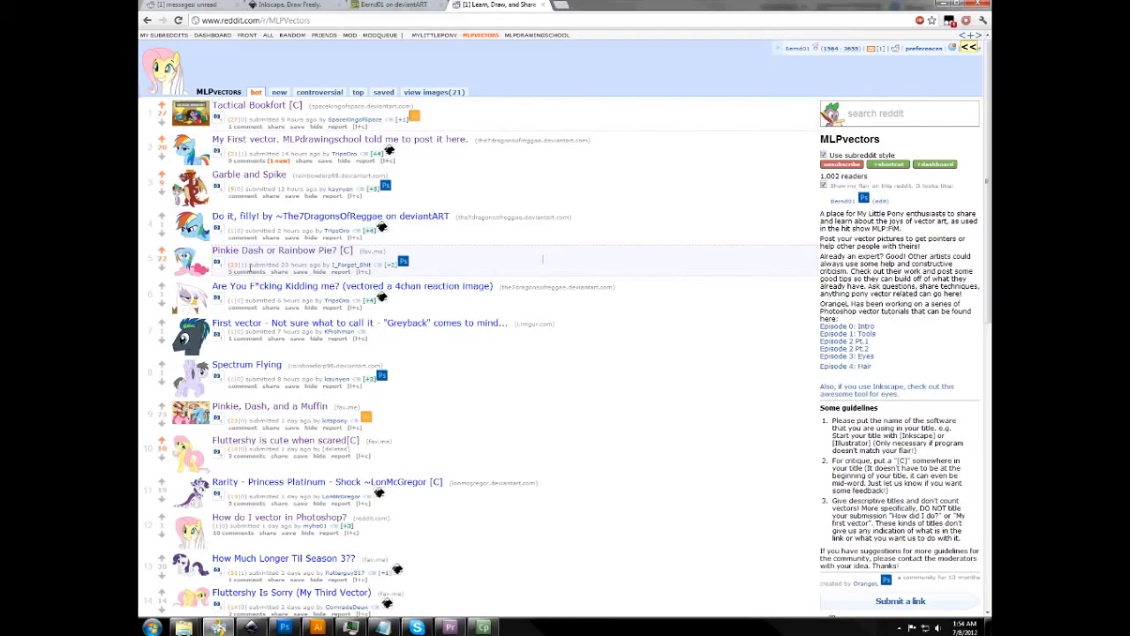
{"action": "left_click", "coordinate": [253, 273]}
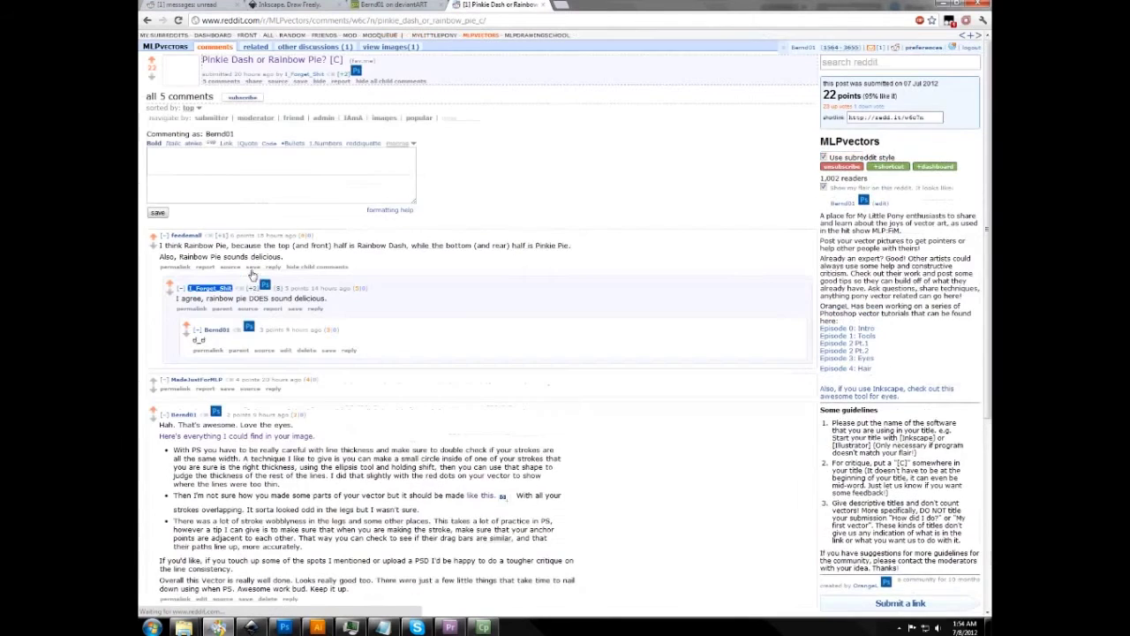
{"action": "scroll", "coordinate": [322, 294], "scroll_direction": "down", "scroll_amount": 10}
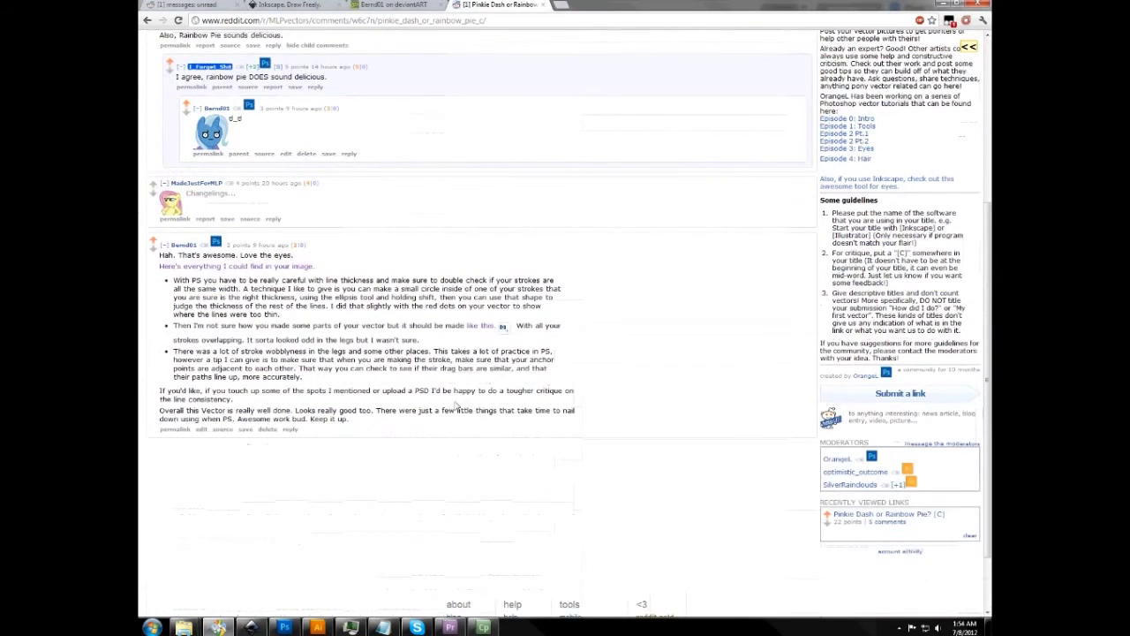
Preview the post's artwork inline, collapse it, and return to the MLPvectors post list.
{"action": "scroll", "coordinate": [455, 407], "scroll_direction": "up", "scroll_amount": 3}
{"action": "left_click", "coordinate": [207, 119]}
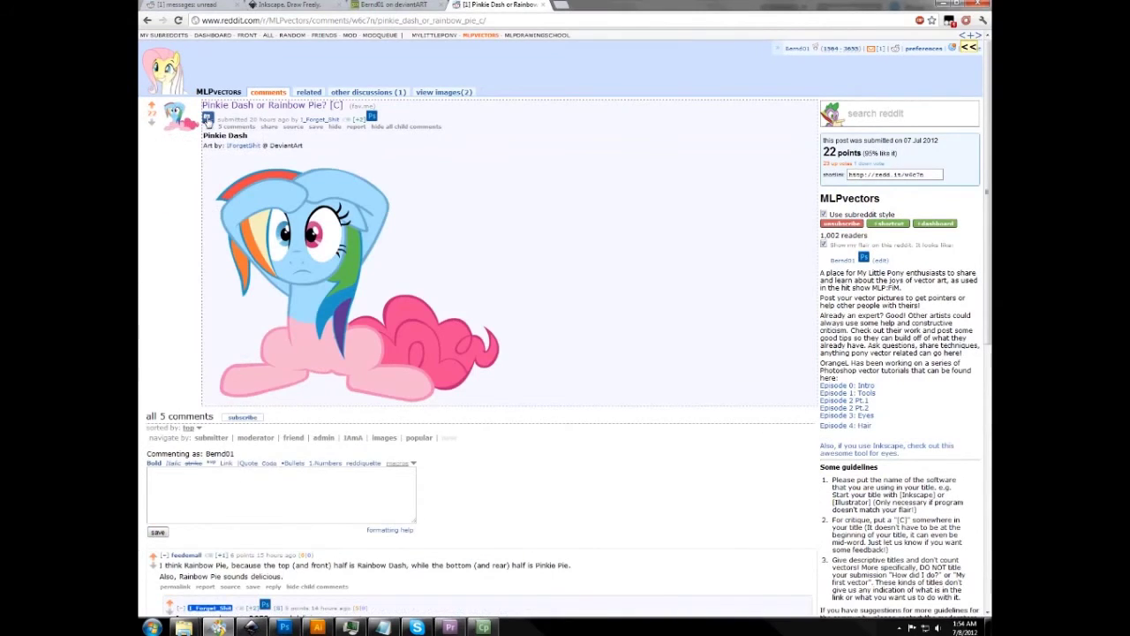
{"action": "left_click", "coordinate": [207, 119]}
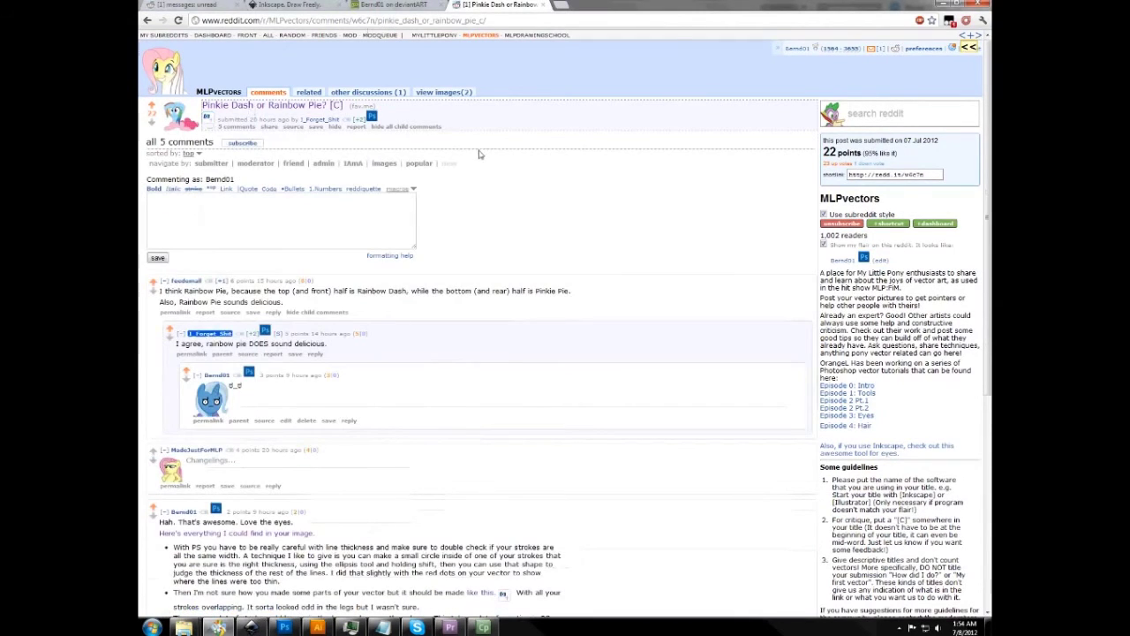
{"action": "key", "text": "BackSpace"}
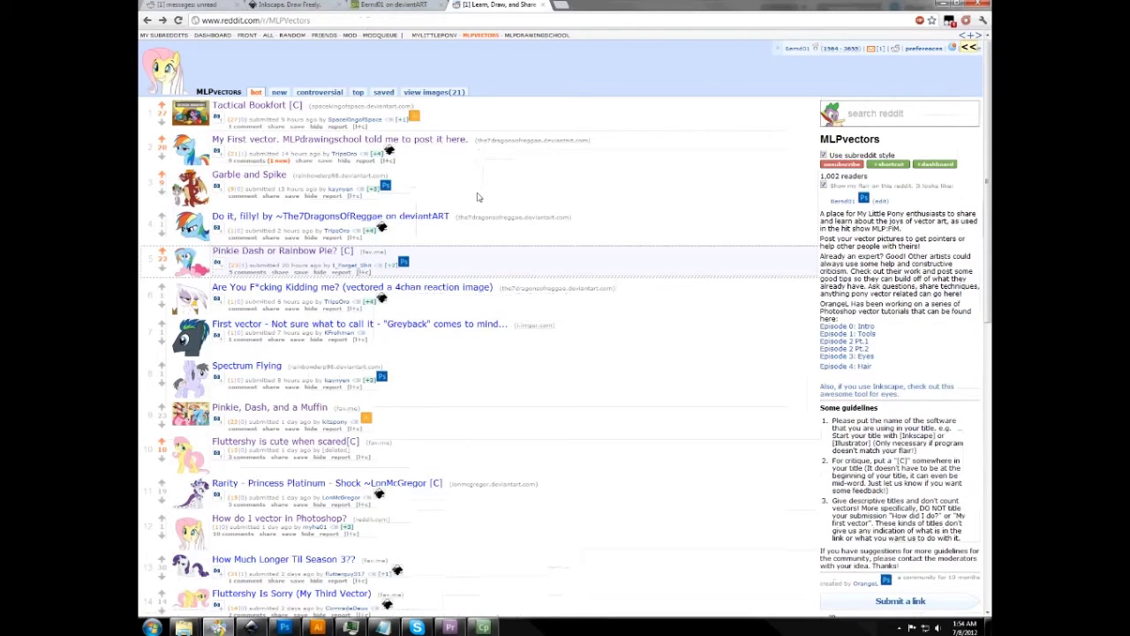
Open the #MLP-VectorClub group from the deviantART profile and look over its gallery folders and group rules.
{"action": "left_click", "coordinate": [369, 5]}
{"action": "left_click", "coordinate": [484, 5]}
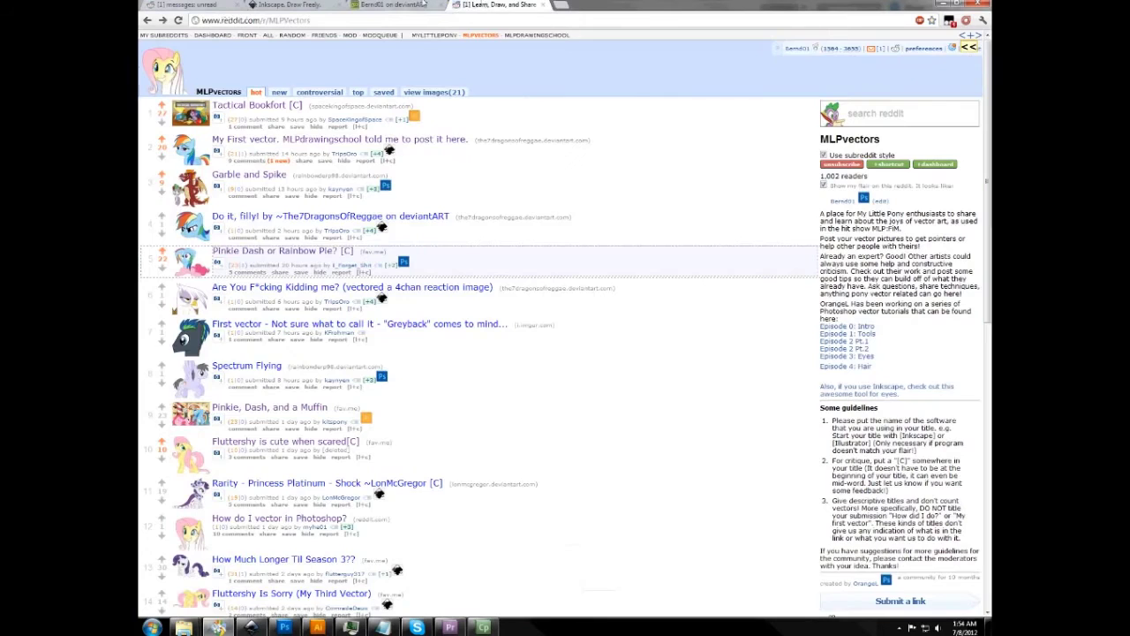
{"action": "left_click", "coordinate": [424, 4]}
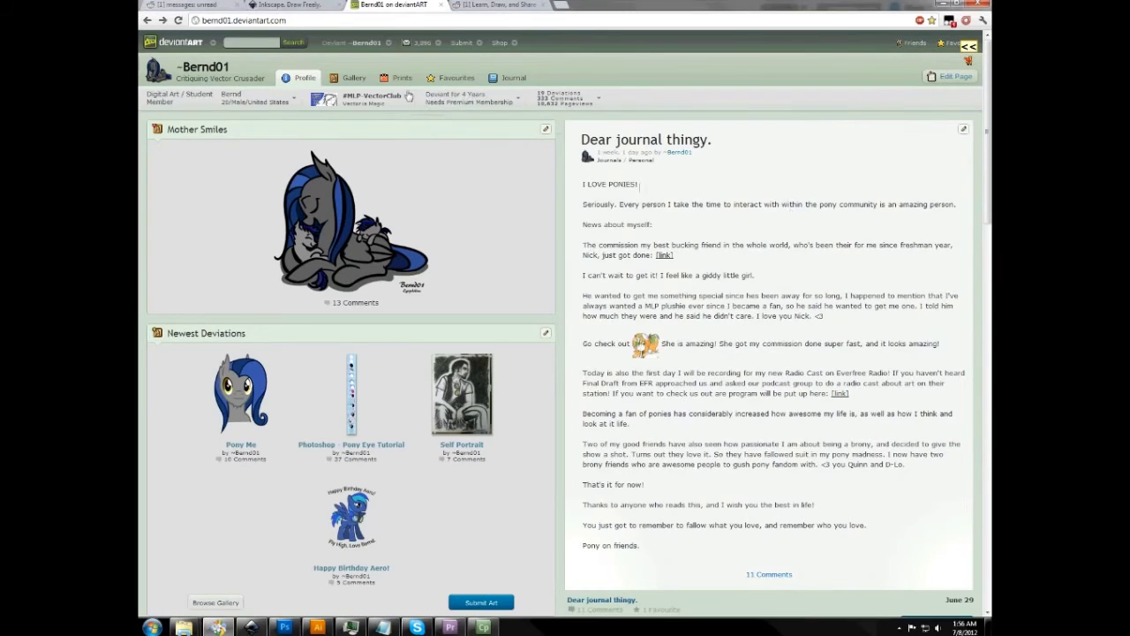
{"action": "mouse_move", "coordinate": [369, 49]}
{"action": "left_click", "coordinate": [367, 75]}
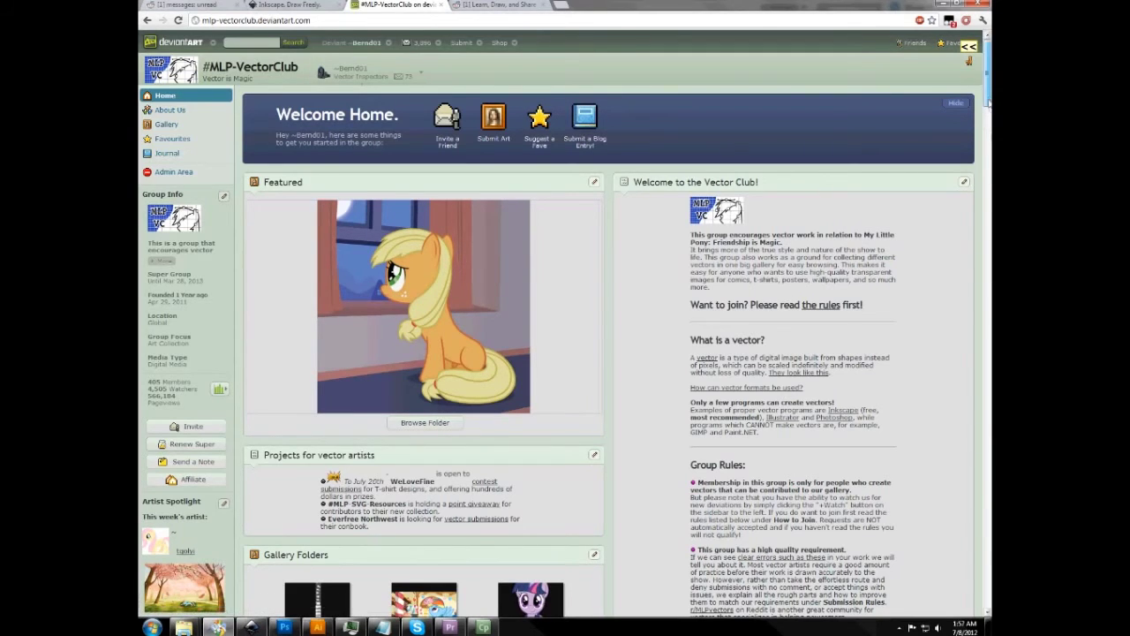
{"action": "scroll", "coordinate": [565, 353], "scroll_direction": "down", "scroll_amount": 6}
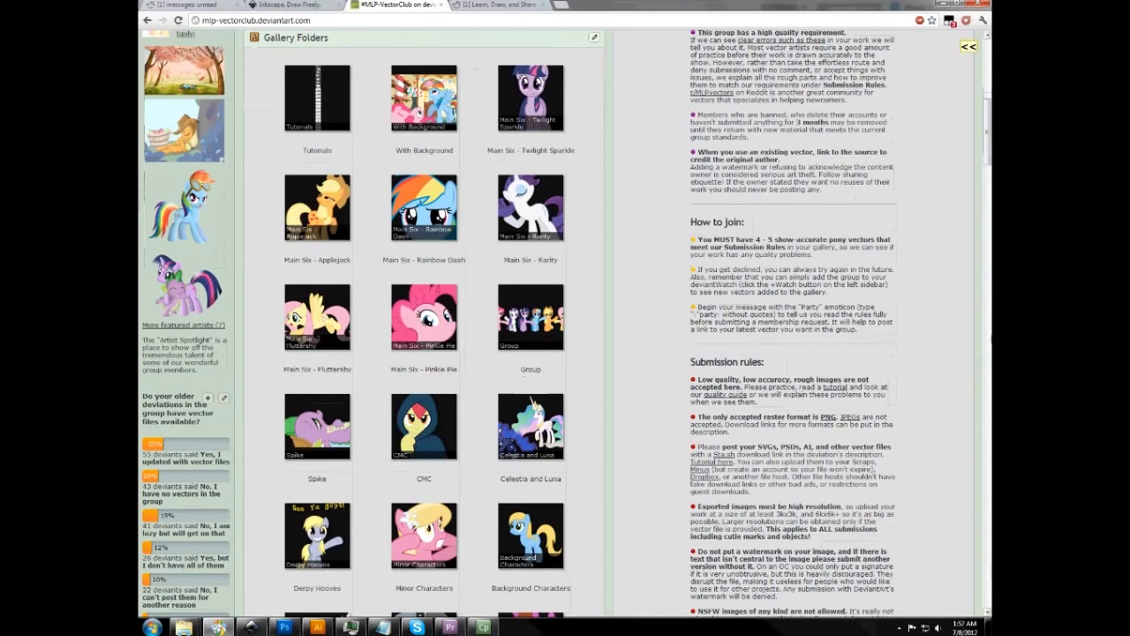
{"action": "left_click_drag", "start_coordinate": [989, 155], "coordinate": [989, 113]}
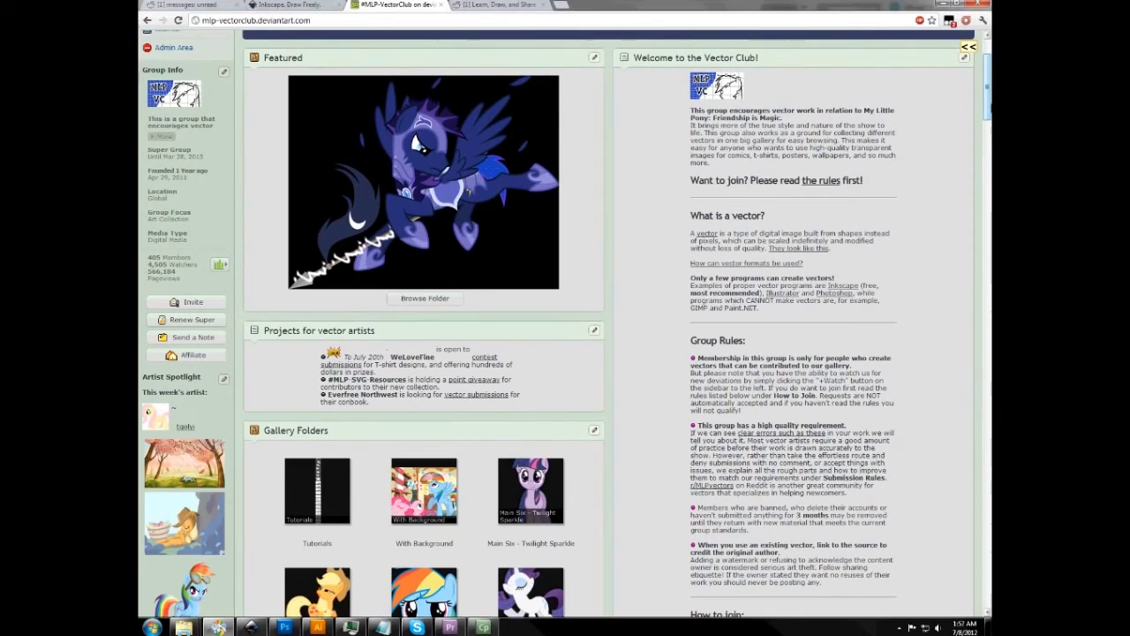
Read through the joining and submission rules and the gallery folders on the #MLP-VectorClub group page.
{"action": "scroll", "coordinate": [871, 298], "scroll_direction": "up", "scroll_amount": 2}
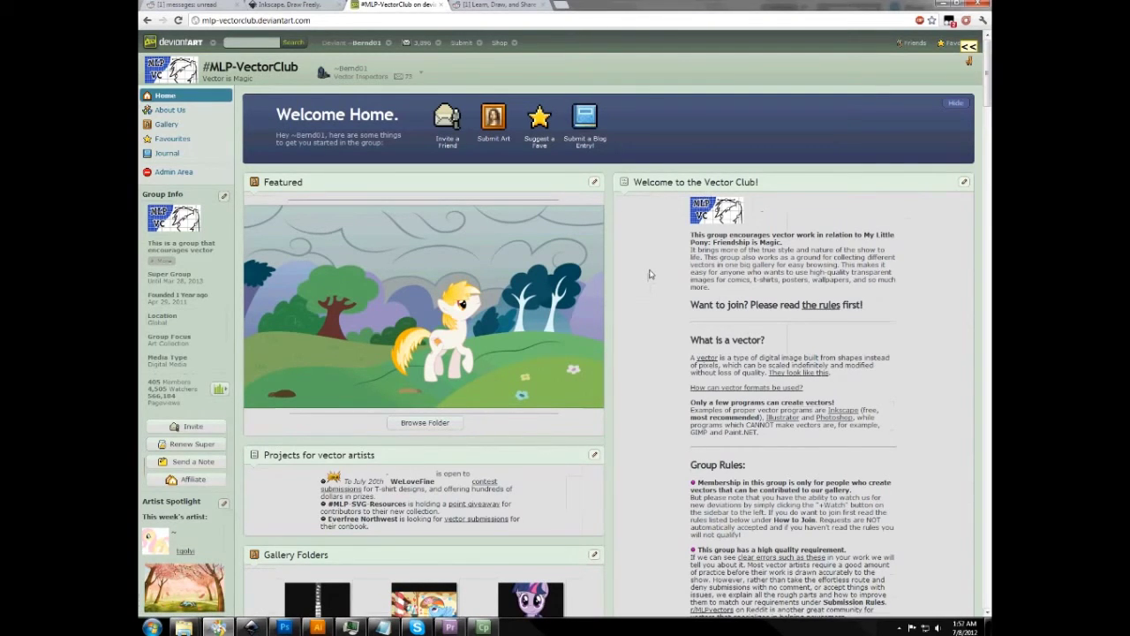
{"action": "scroll", "coordinate": [651, 274], "scroll_direction": "down", "scroll_amount": 12}
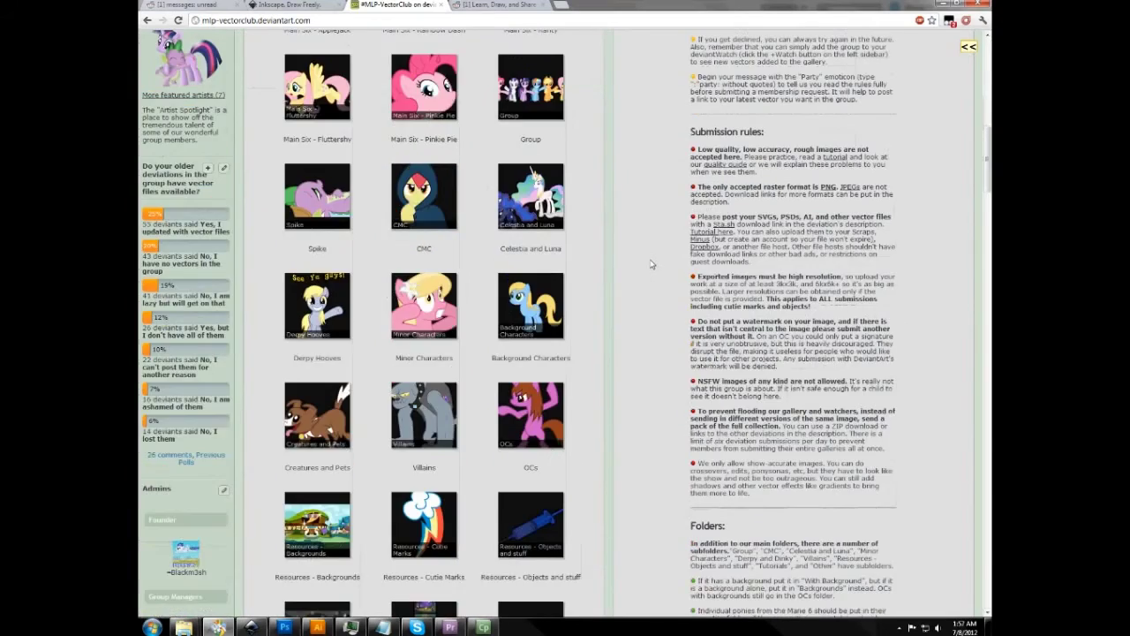
{"action": "scroll", "coordinate": [650, 265], "scroll_direction": "down", "scroll_amount": 4}
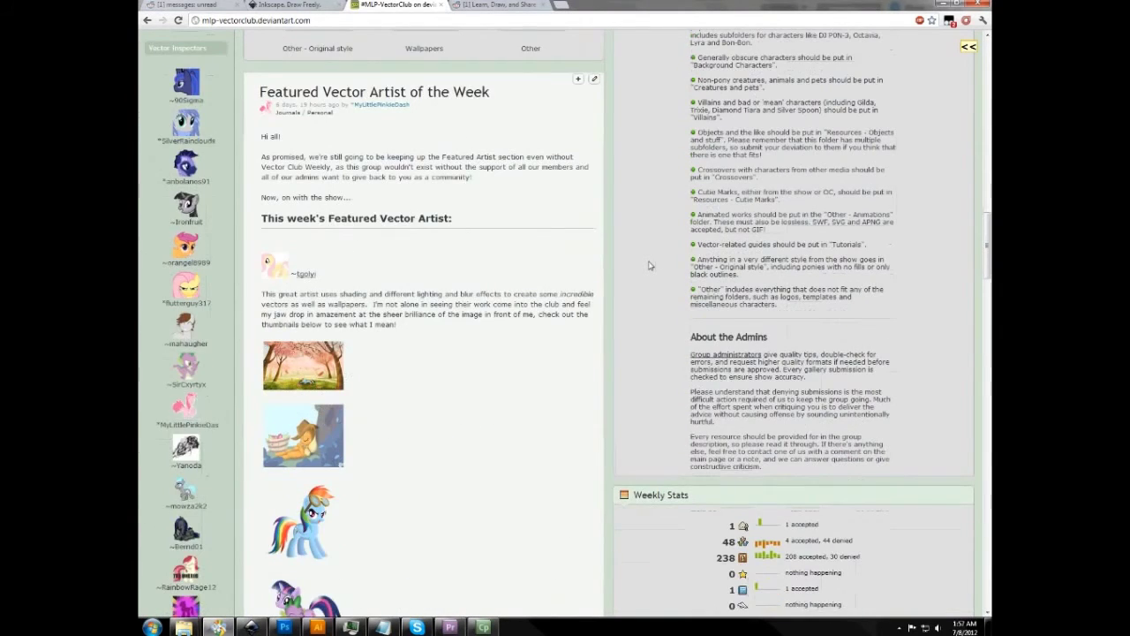
{"action": "scroll", "coordinate": [649, 265], "scroll_direction": "up", "scroll_amount": 1}
{"action": "scroll", "coordinate": [649, 265], "scroll_direction": "up", "scroll_amount": 10}
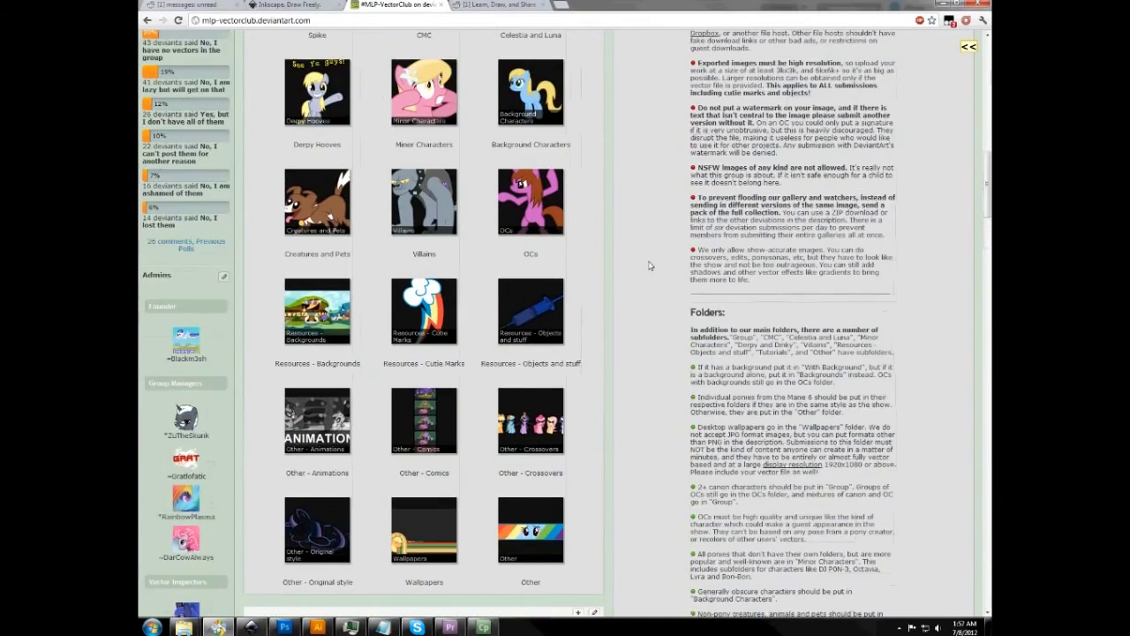
{"action": "scroll", "coordinate": [648, 272], "scroll_direction": "up", "scroll_amount": 3}
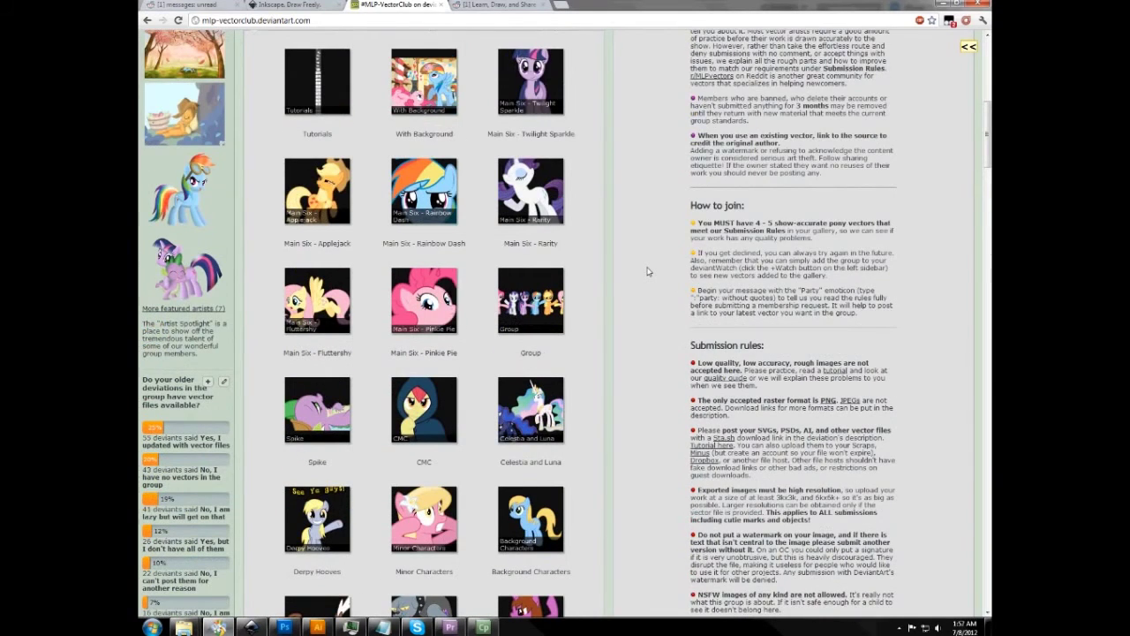
{"action": "scroll", "coordinate": [647, 271], "scroll_direction": "down", "scroll_amount": 2}
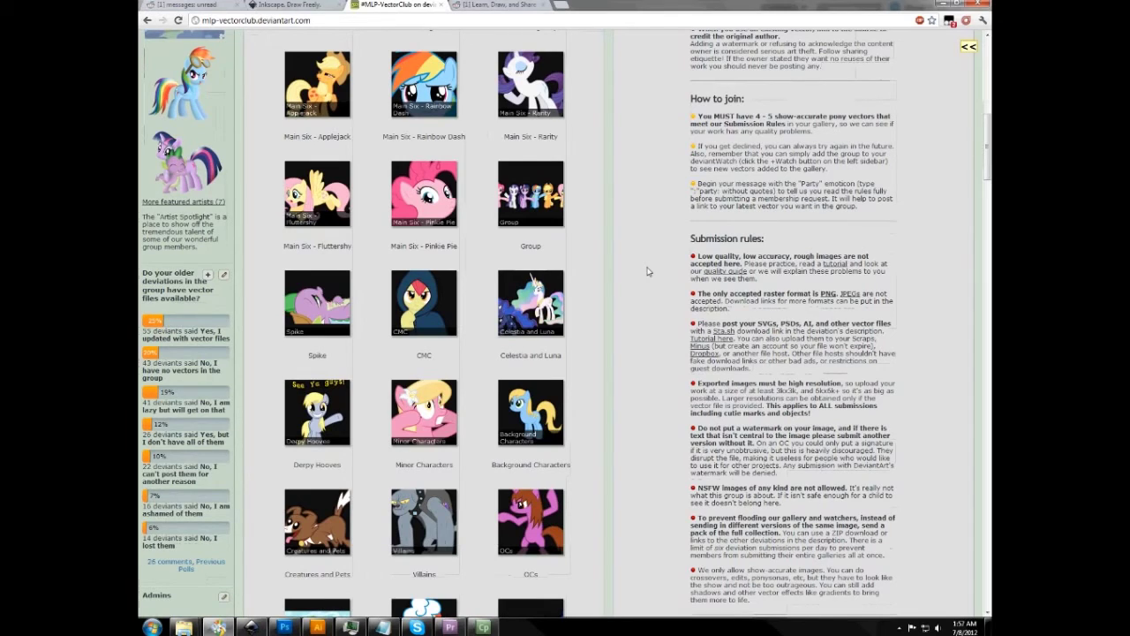
{"action": "scroll", "coordinate": [647, 272], "scroll_direction": "up", "scroll_amount": 3}
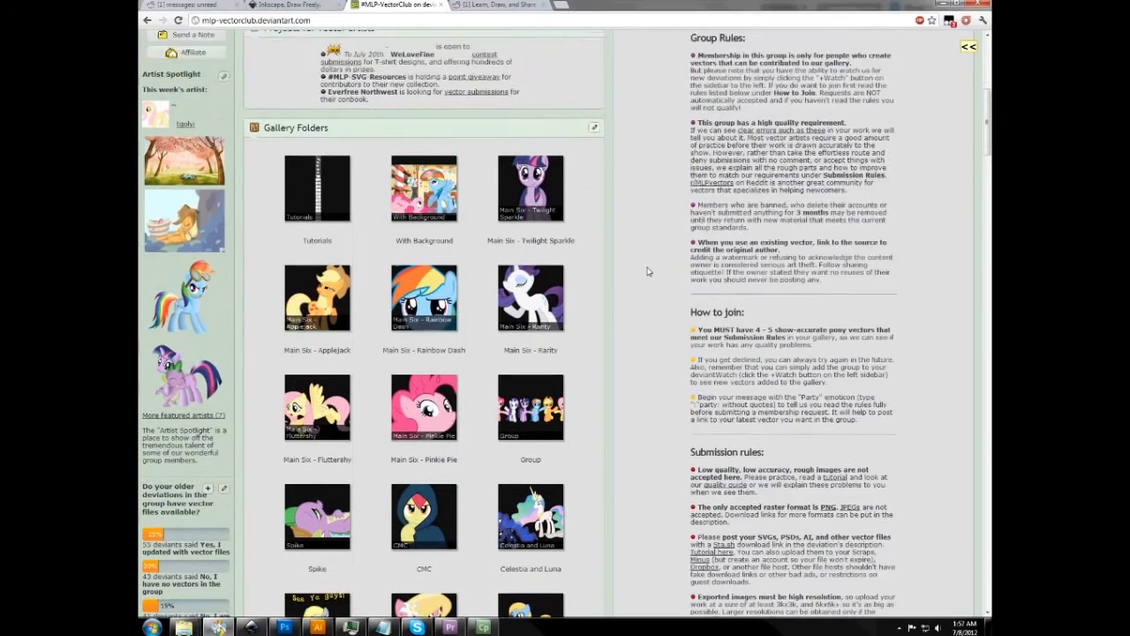
{"action": "scroll", "coordinate": [647, 271], "scroll_direction": "down", "scroll_amount": 1}
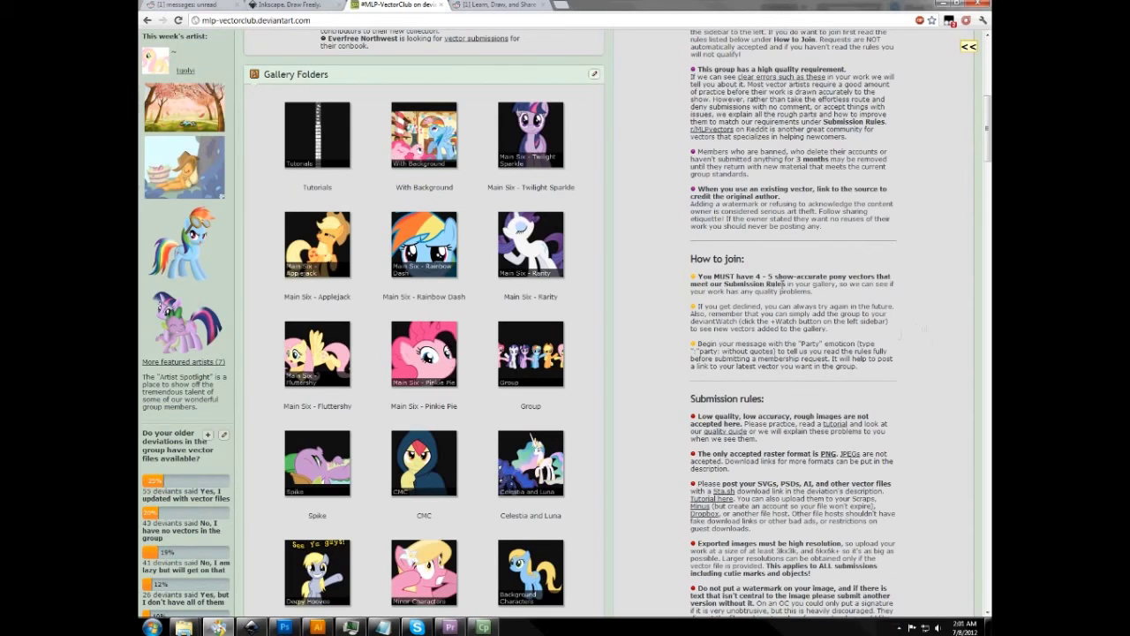
Examine the group's list of Vector Inspectors and the section about the admins who review submissions.
{"action": "scroll", "coordinate": [782, 284], "scroll_direction": "up", "scroll_amount": 3}
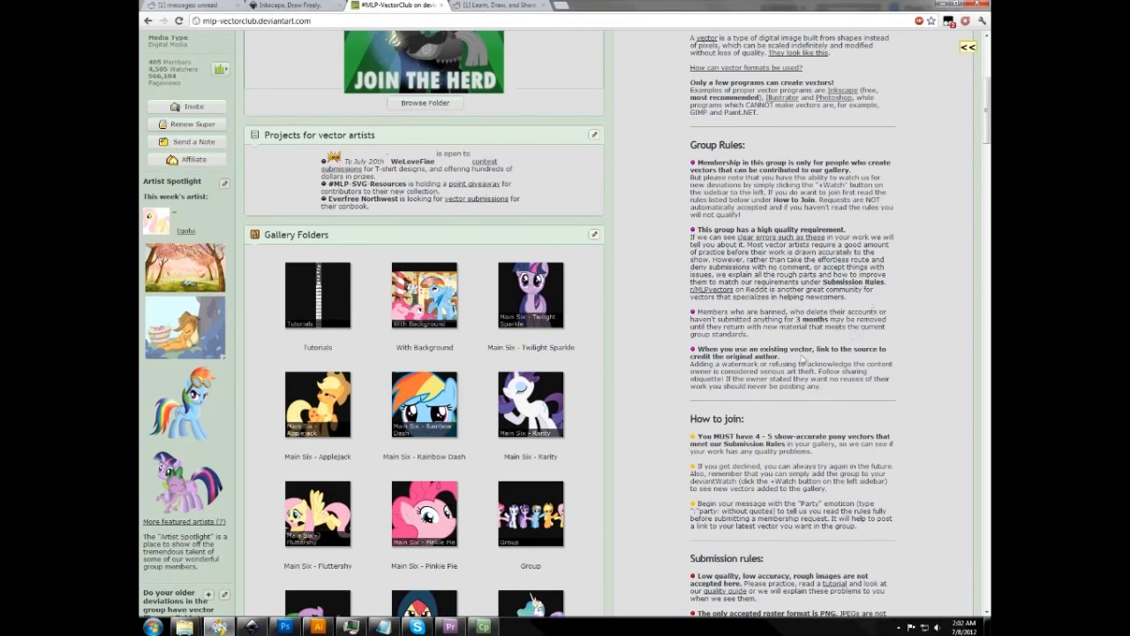
{"action": "scroll", "coordinate": [802, 359], "scroll_direction": "up", "scroll_amount": 1}
{"action": "scroll", "coordinate": [795, 367], "scroll_direction": "down", "scroll_amount": 10}
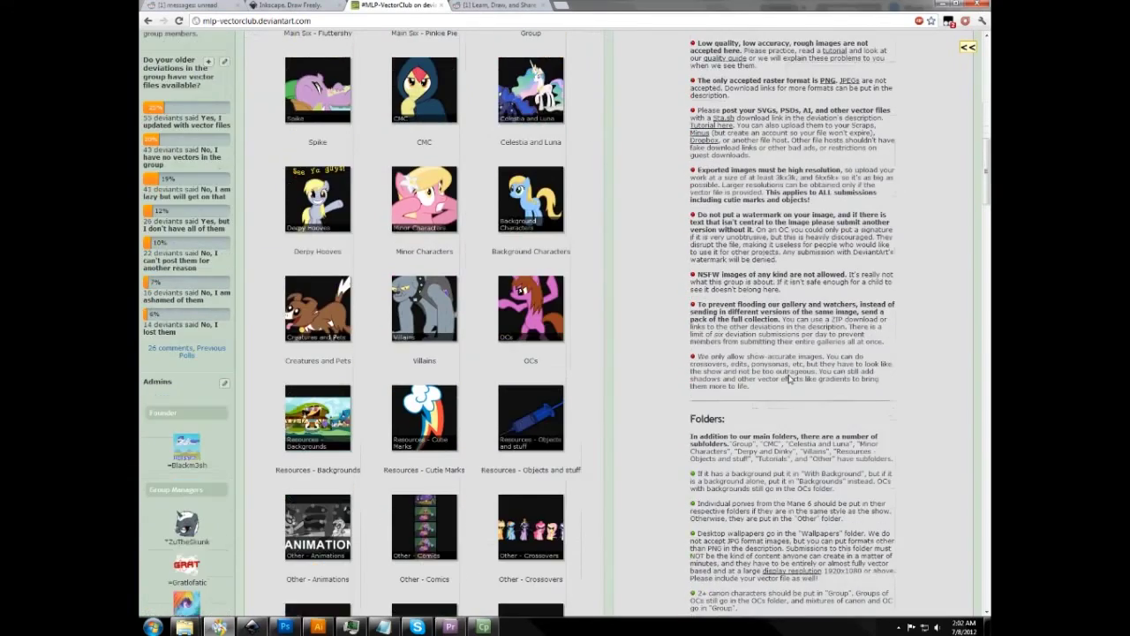
{"action": "scroll", "coordinate": [789, 378], "scroll_direction": "down", "scroll_amount": 6}
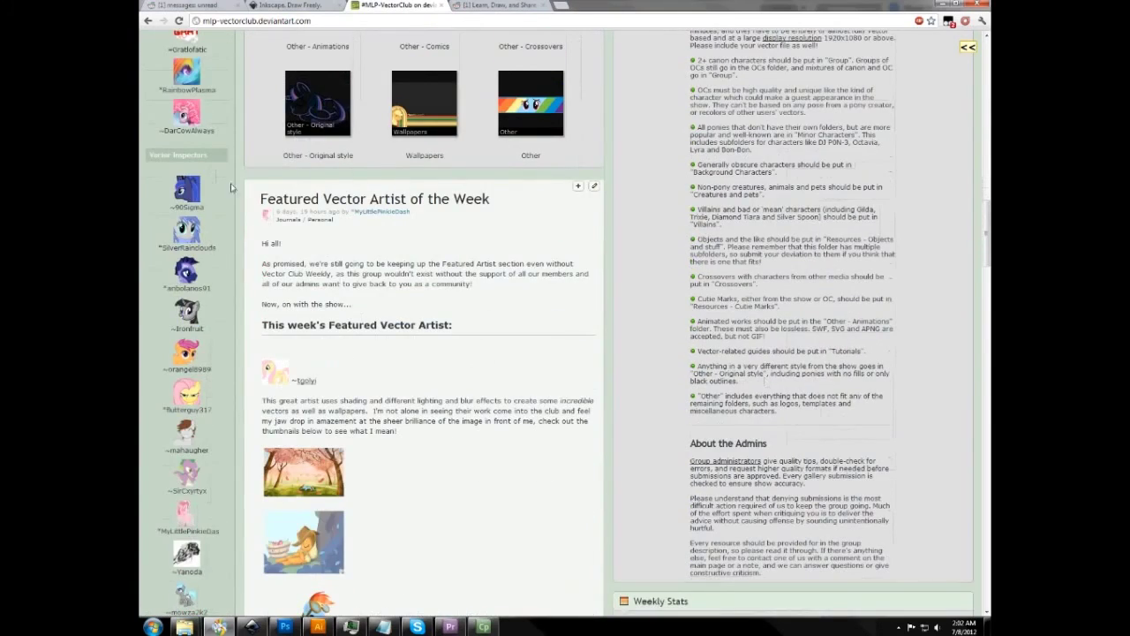
{"action": "scroll", "coordinate": [228, 212], "scroll_direction": "down", "scroll_amount": 3}
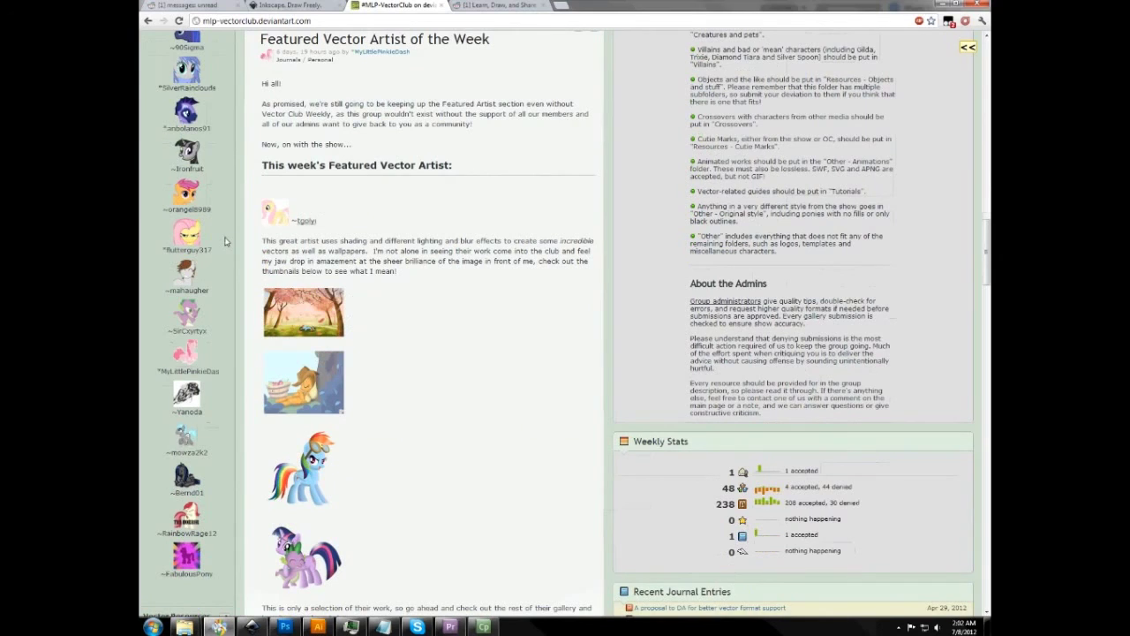
{"action": "scroll", "coordinate": [226, 252], "scroll_direction": "up", "scroll_amount": 1}
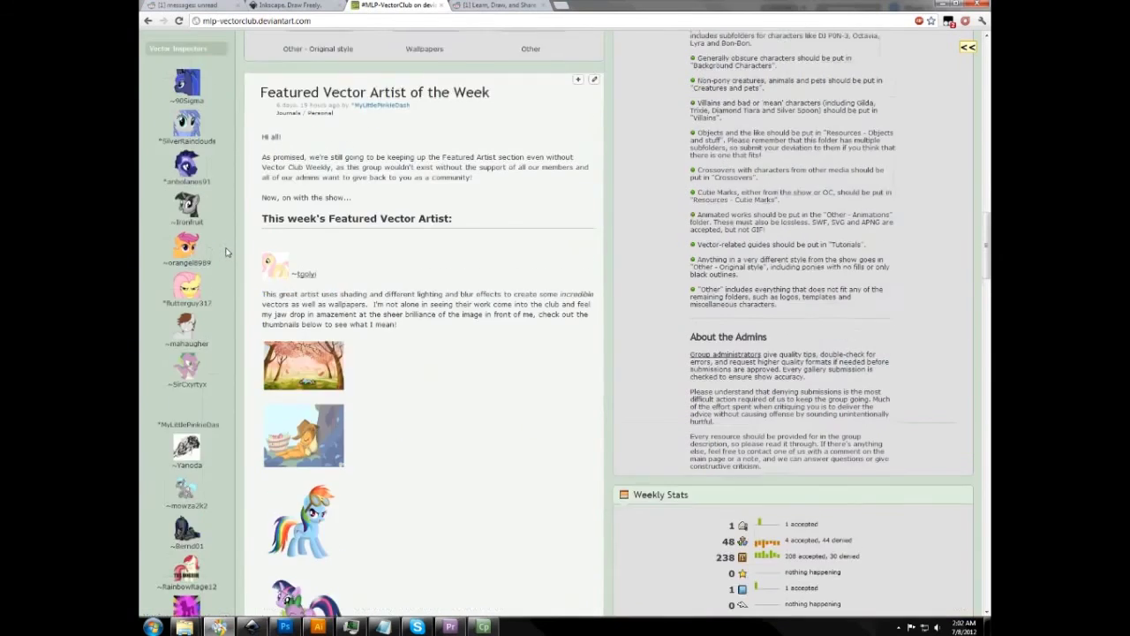
{"action": "scroll", "coordinate": [226, 252], "scroll_direction": "up", "scroll_amount": 1}
{"action": "scroll", "coordinate": [225, 238], "scroll_direction": "down", "scroll_amount": 1}
{"action": "scroll", "coordinate": [225, 231], "scroll_direction": "down", "scroll_amount": 1}
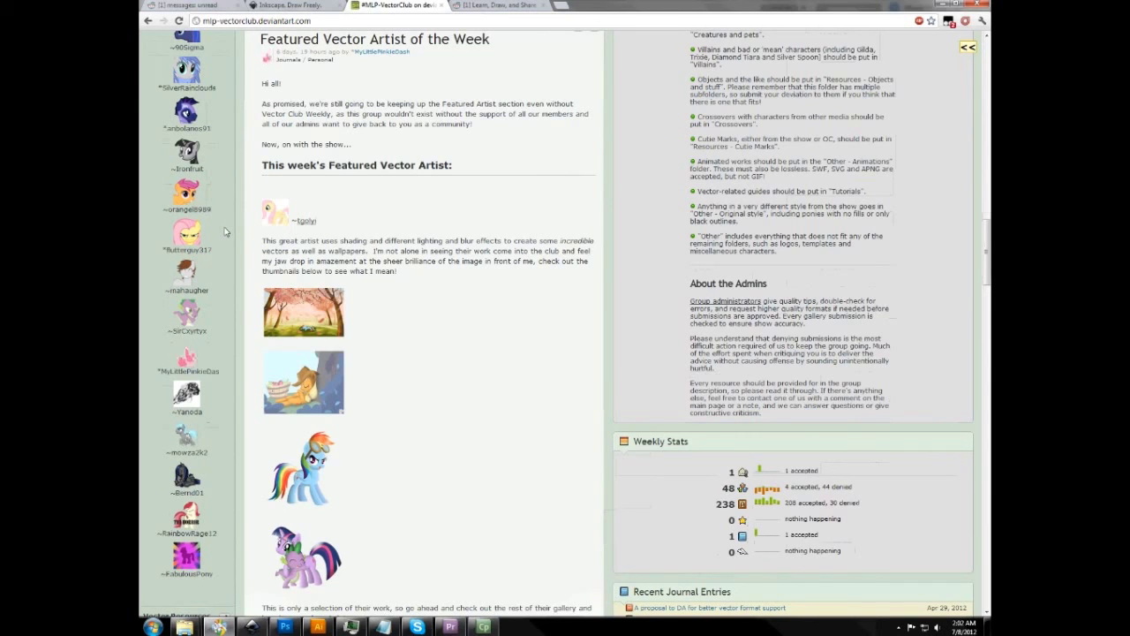
{"action": "scroll", "coordinate": [224, 232], "scroll_direction": "down", "scroll_amount": 1}
{"action": "scroll", "coordinate": [224, 232], "scroll_direction": "up", "scroll_amount": 1}
{"action": "scroll", "coordinate": [224, 231], "scroll_direction": "up", "scroll_amount": 2}
{"action": "scroll", "coordinate": [285, 72], "scroll_direction": "down", "scroll_amount": 1}
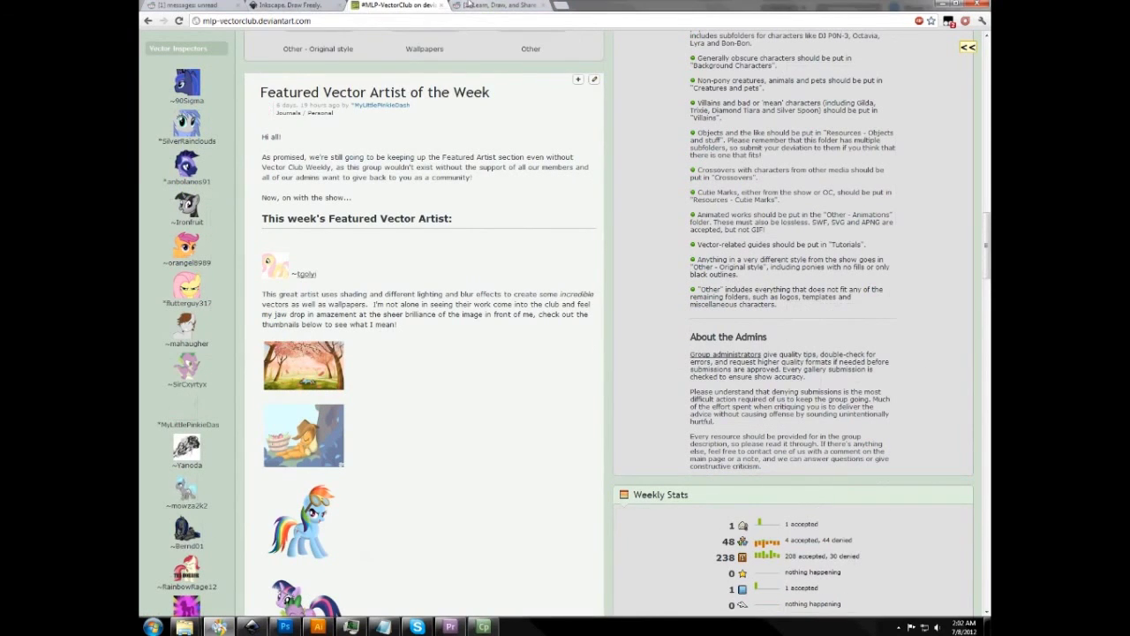
Switch back to the MLPVectors subreddit, and minimize all open windows to show the desktop.
{"action": "left_click", "coordinate": [468, 4]}
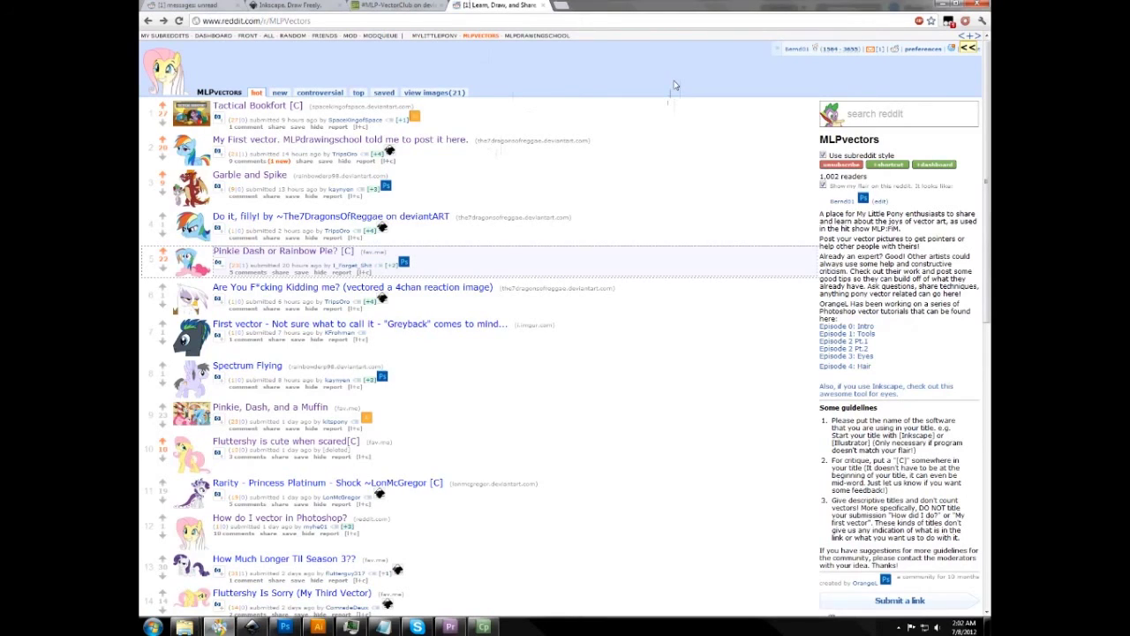
{"action": "left_click", "coordinate": [938, 5]}
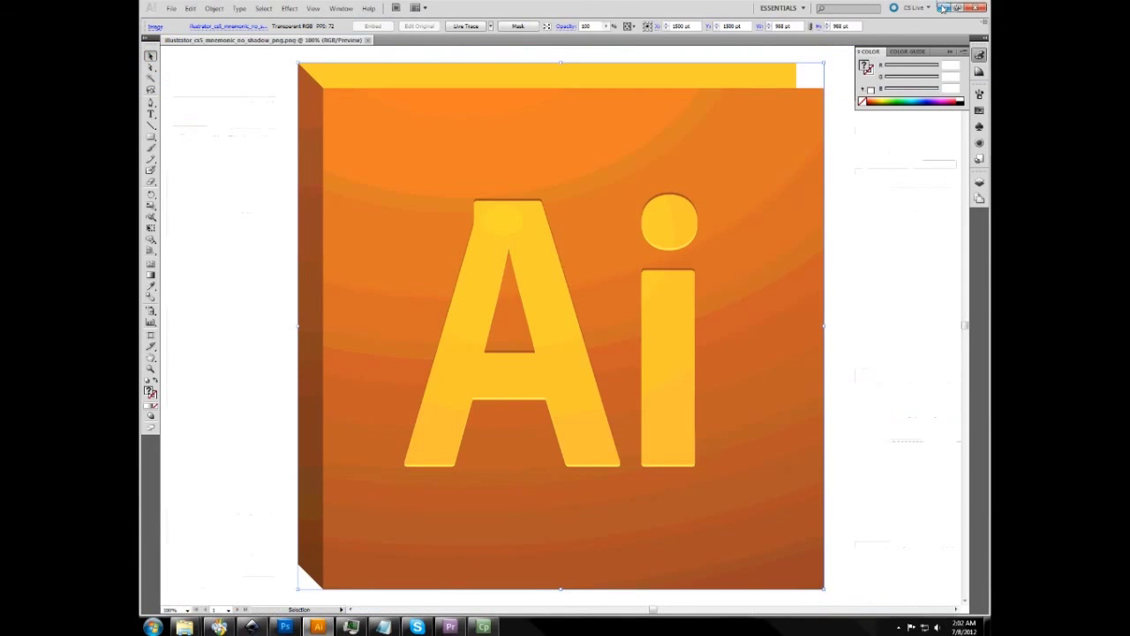
{"action": "left_click", "coordinate": [942, 7]}
{"action": "left_click", "coordinate": [942, 7]}
{"action": "left_click", "coordinate": [943, 7]}
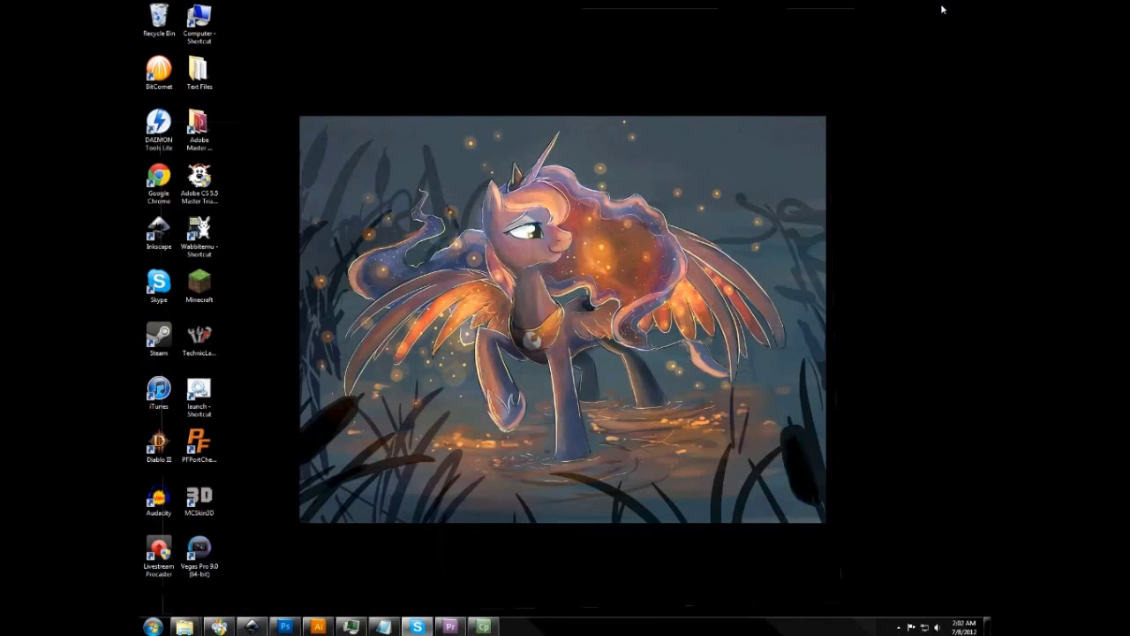